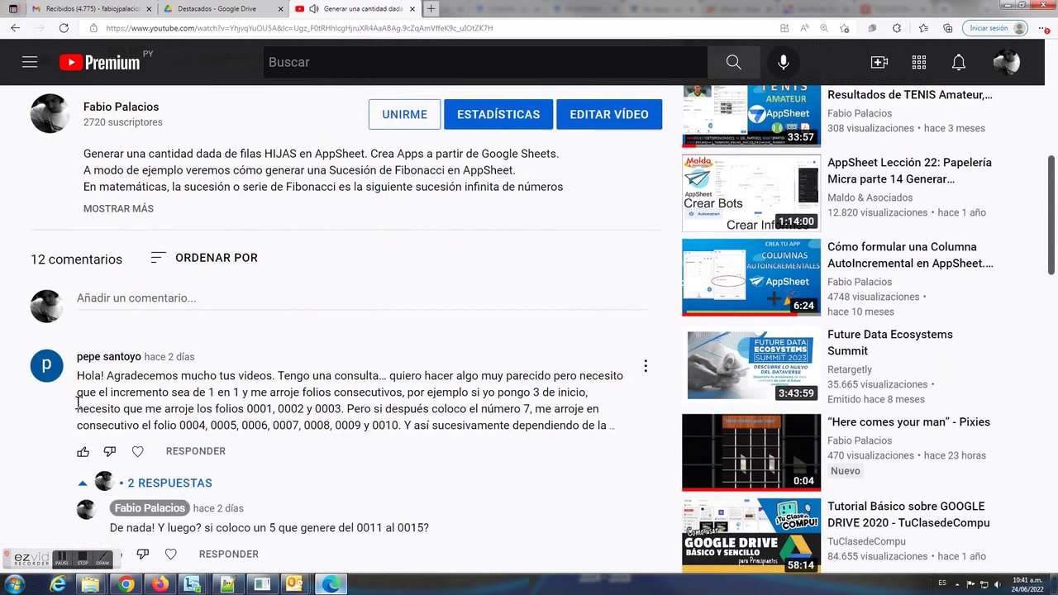
# Read the viewer's comment requesting consecutive folios that increase by 1 according to the entered quantity
pyautogui.moveTo(79, 378); pyautogui.dragTo(105, 379)
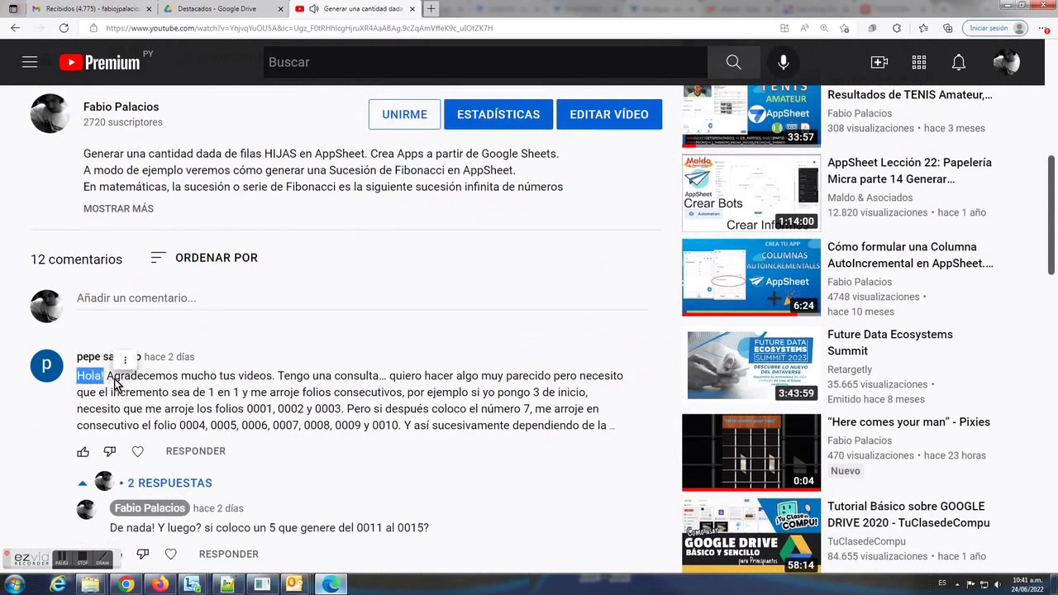
pyautogui.moveTo(278, 376); pyautogui.dragTo(373, 378)
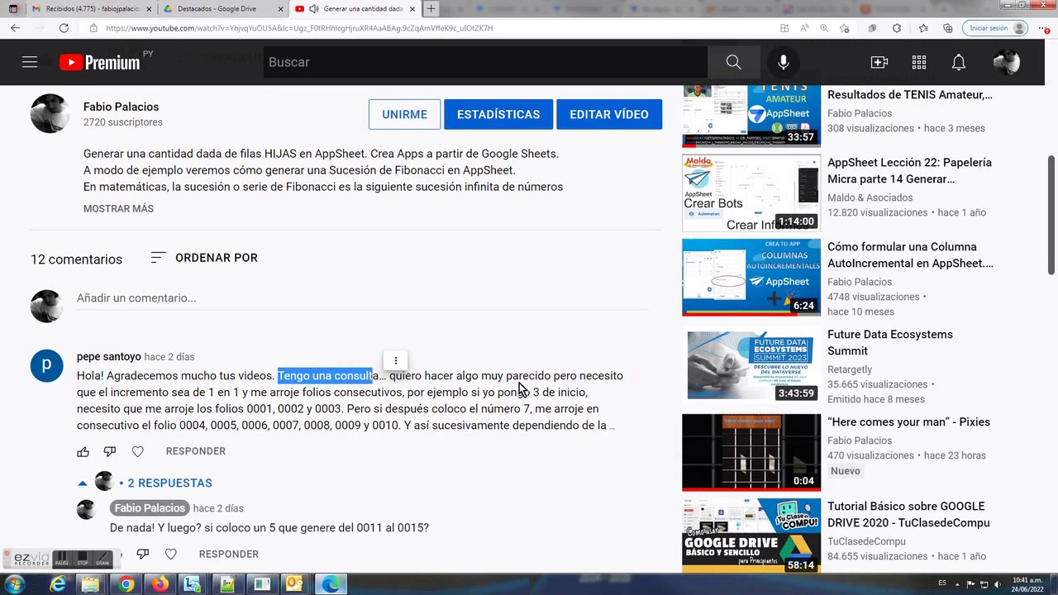
pyautogui.moveTo(110, 394); pyautogui.dragTo(399, 397)
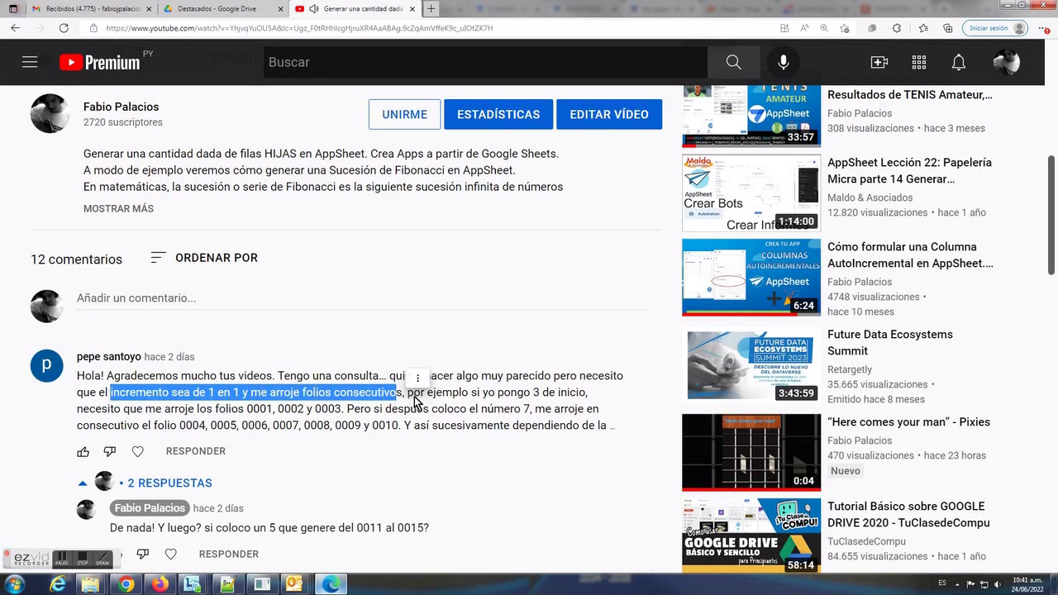
pyautogui.moveTo(478, 395); pyautogui.dragTo(339, 436)
pyautogui.moveTo(443, 442); pyautogui.dragTo(600, 442)
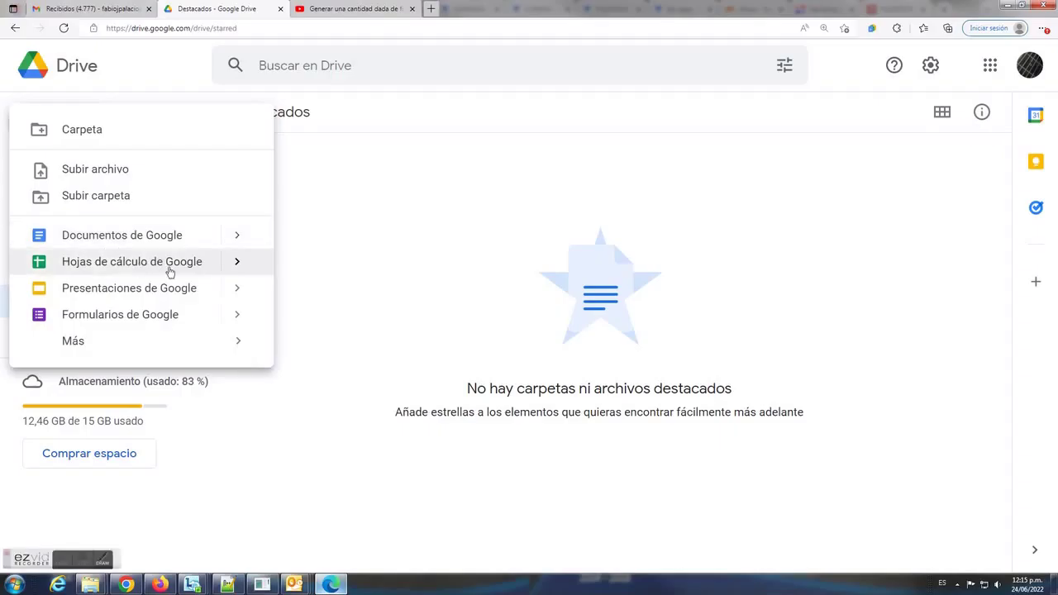
# In Google Drive, create a blank Google Sheets spreadsheet and name both the file and its first sheet FOLIO
pyautogui.moveTo(236, 262)
pyautogui.click(314, 273)
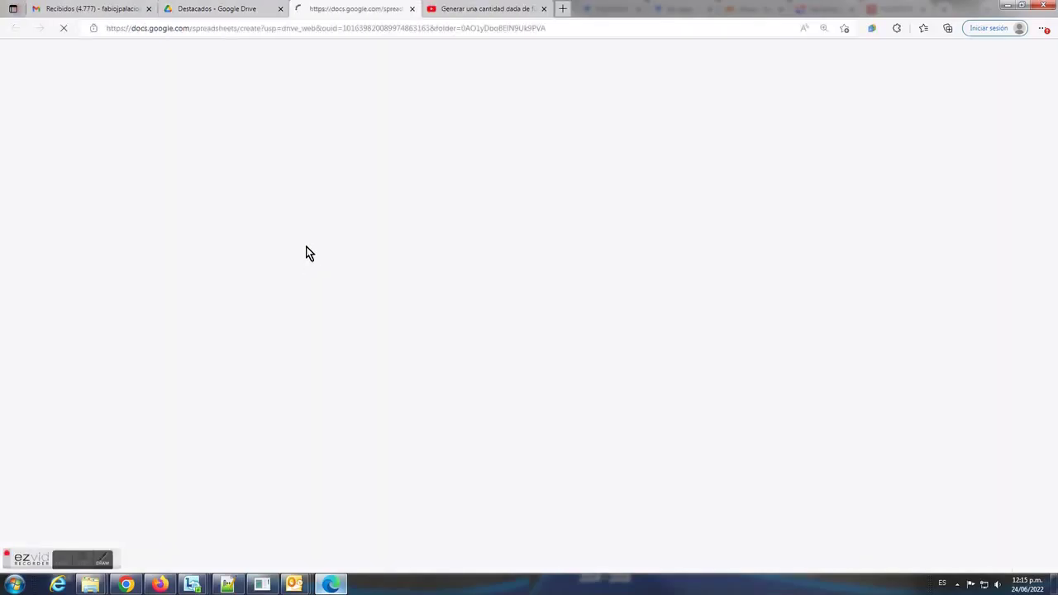
pyautogui.moveTo(35, 562); pyautogui.dragTo(367, 488)
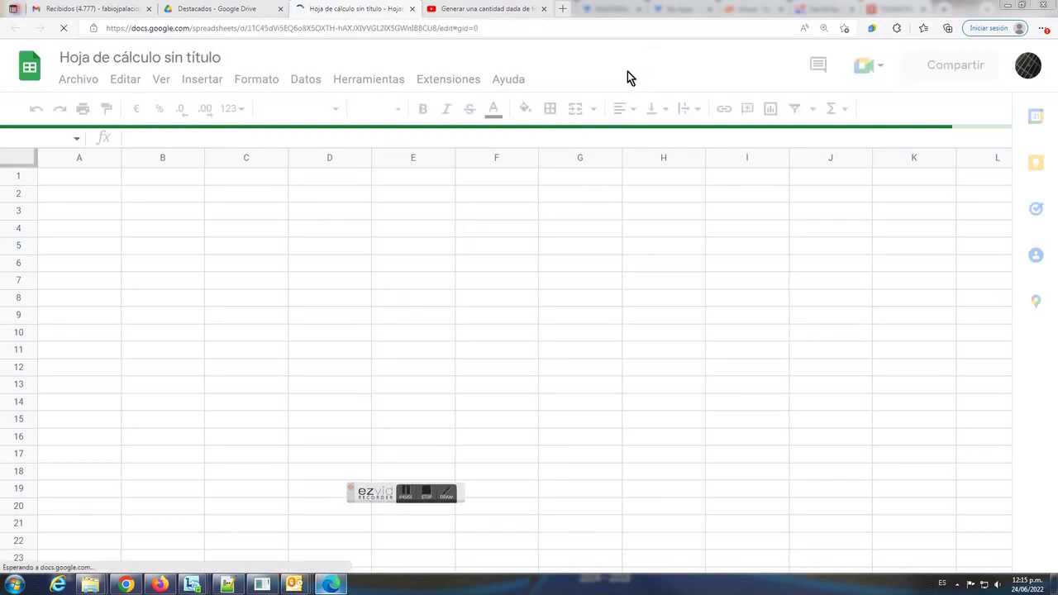
pyautogui.click(198, 61)
pyautogui.press('BackSpace')
pyautogui.write('FOLIO')
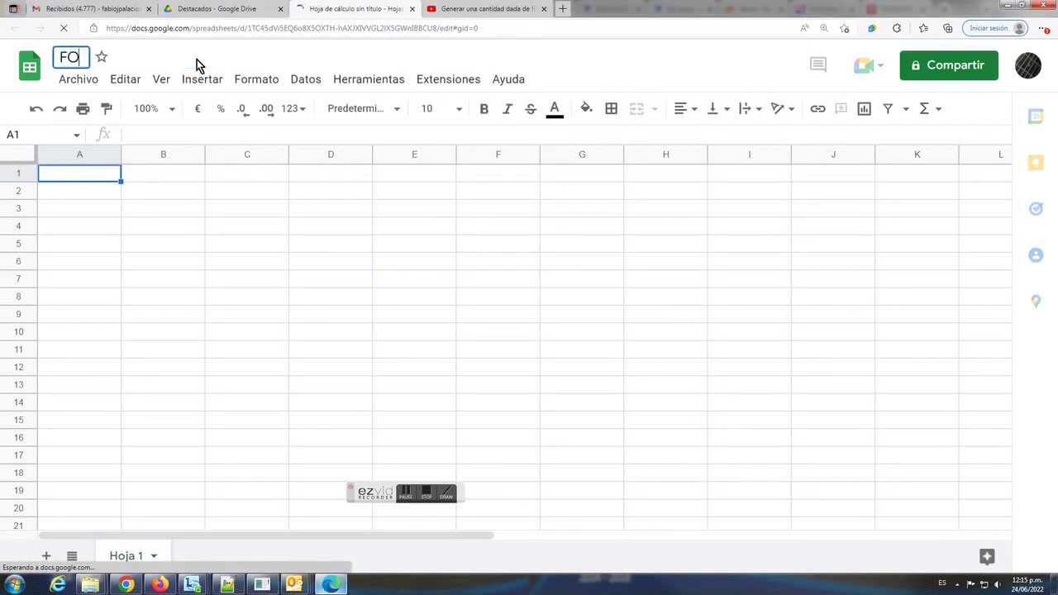
pyautogui.doubleClick(125, 556)
pyautogui.write('FOLIO')
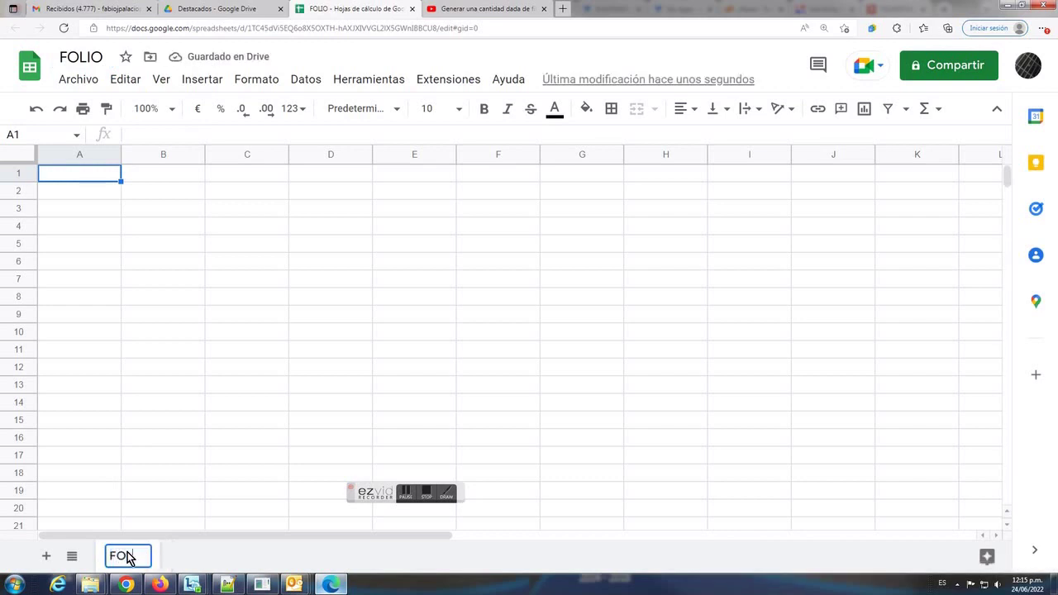
# Enter the headers ID_BASE, FECHA, DESCRIPCION and CANTIDAD in cells A1 to D1
pyautogui.click(100, 175)
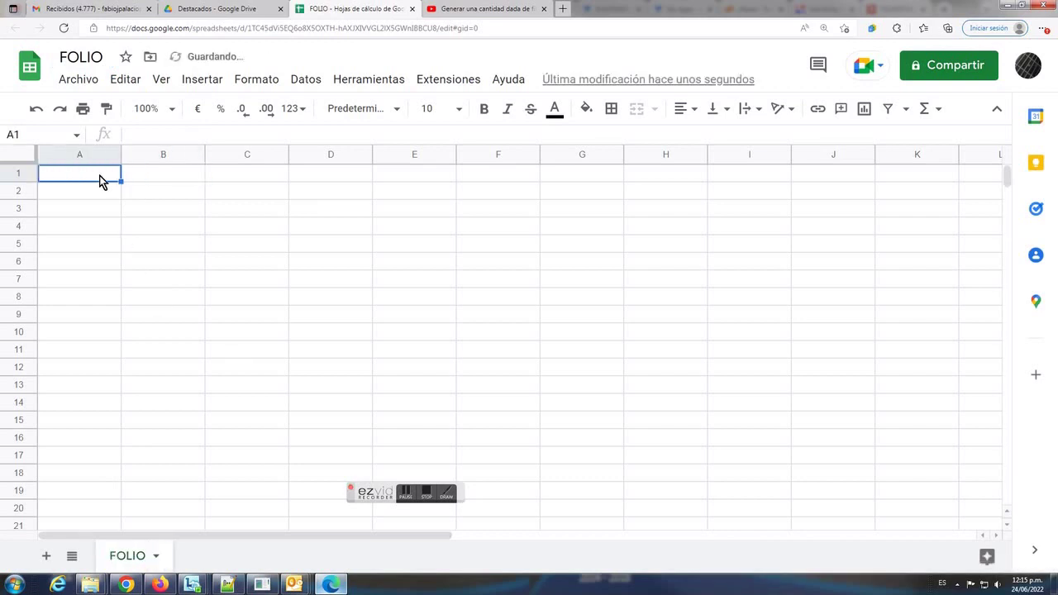
pyautogui.write('ID_BASE')
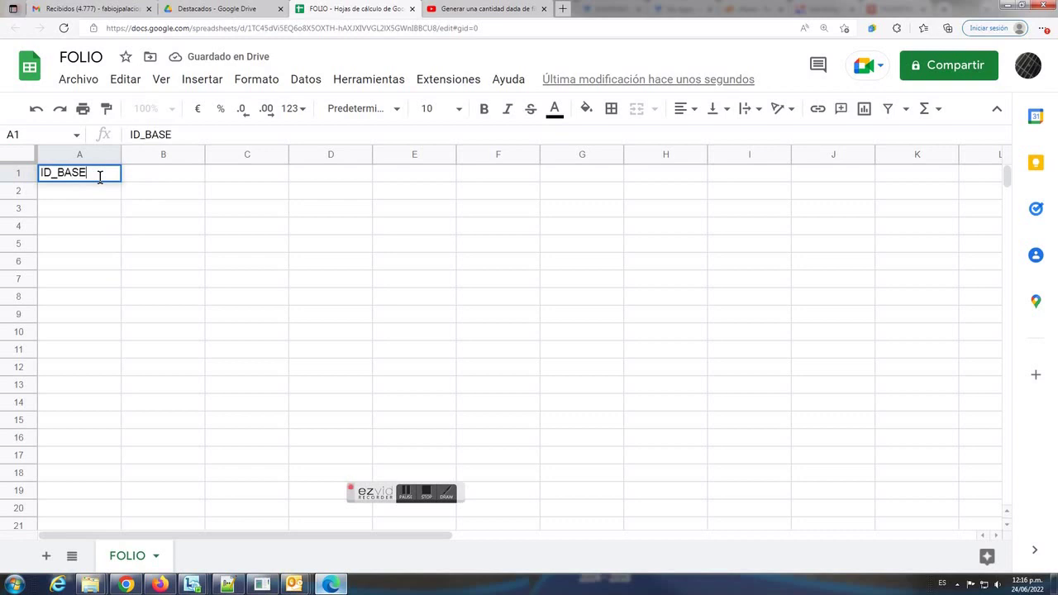
pyautogui.press('Tab')
pyautogui.write('FECHA')
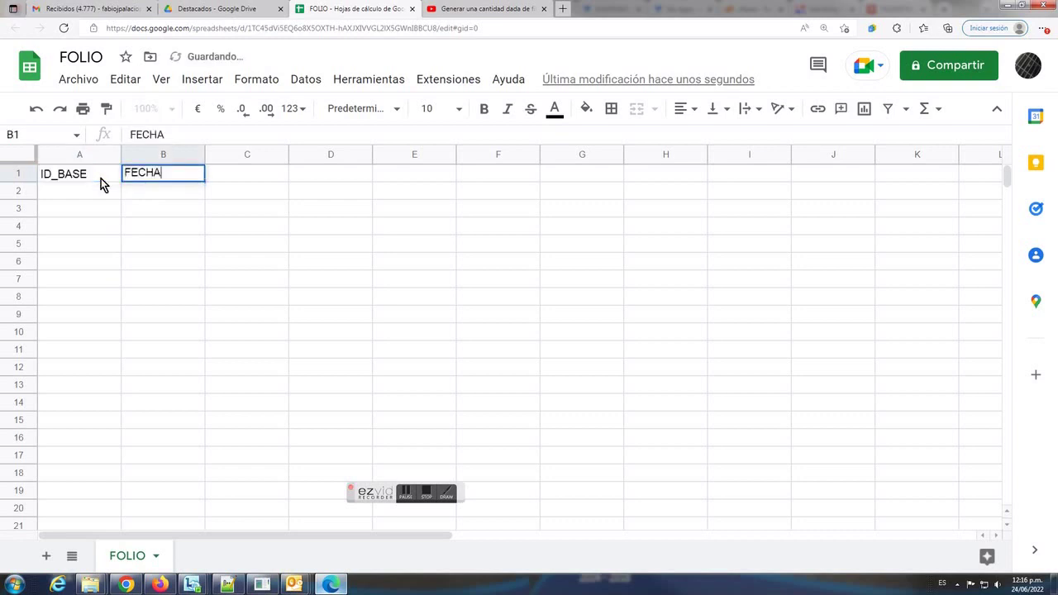
pyautogui.press('Tab')
pyautogui.write('DESCRIPCION')
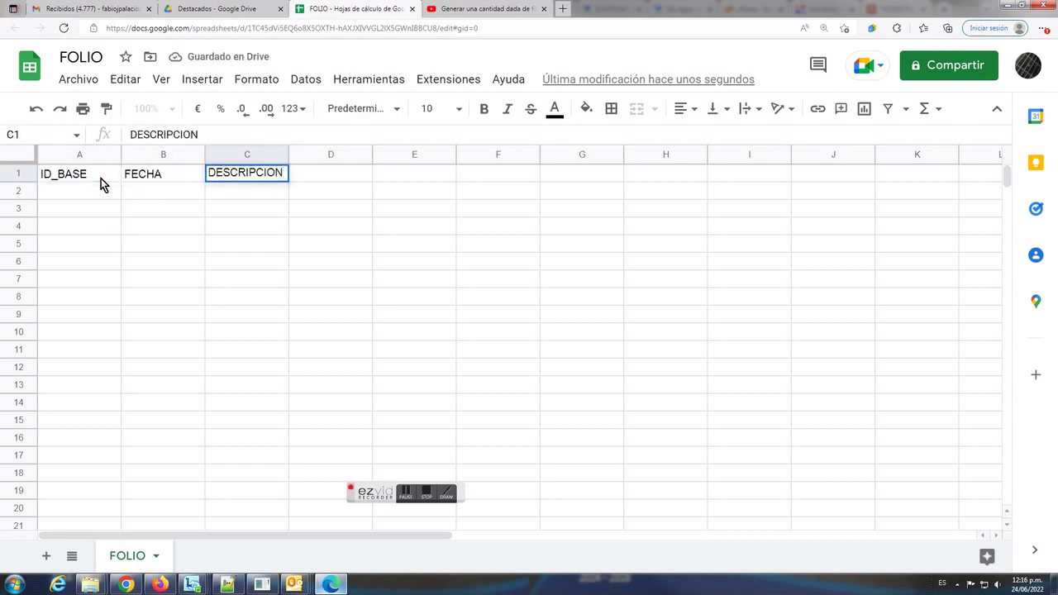
pyautogui.press('Tab')
pyautogui.write('CANTID')
pyautogui.press('BackSpace')
pyautogui.press('BackSpace')
pyautogui.press('BackSpace')
pyautogui.write('TIDAD')
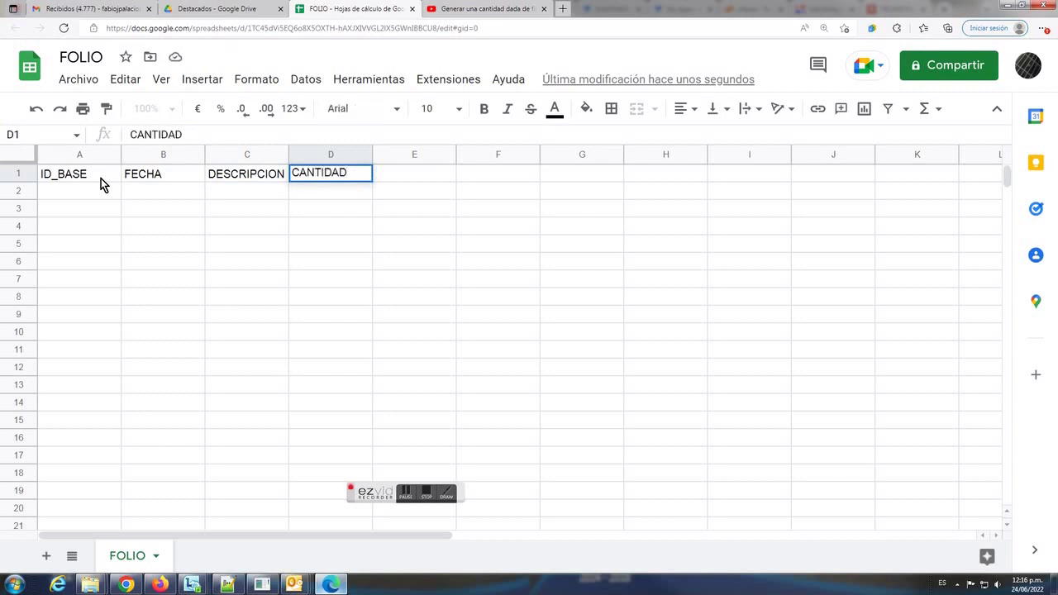
pyautogui.press('Tab')
# Make the headers in A1:D1 bold and add a bold CONTADOR header in E1
pyautogui.moveTo(116, 176); pyautogui.dragTo(343, 177)
pyautogui.click(484, 108)
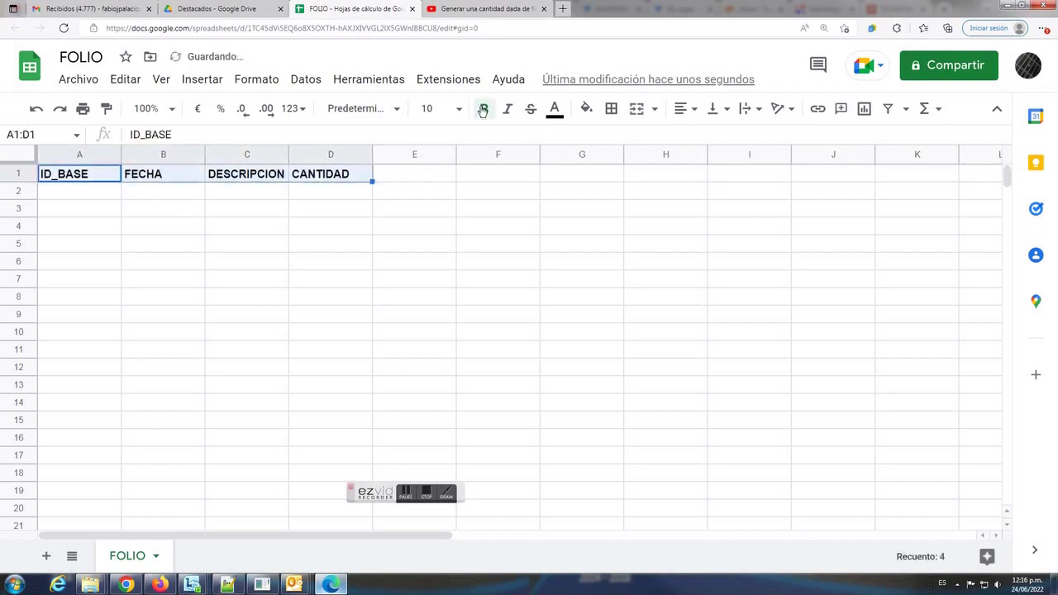
pyautogui.click(386, 177)
pyautogui.write('CONTADOR')
pyautogui.press('Return')
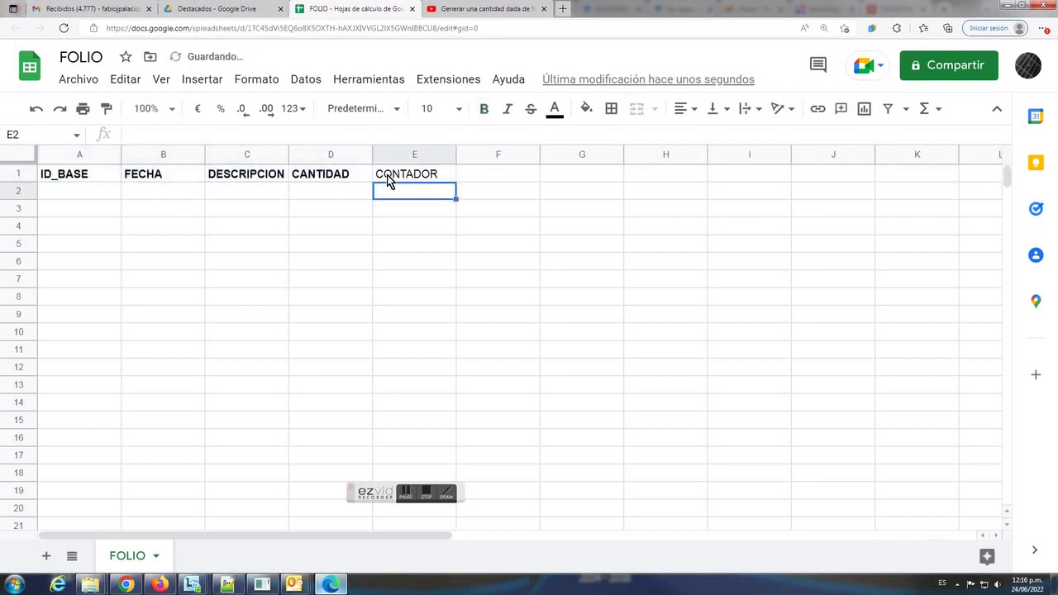
pyautogui.click(427, 172)
pyautogui.click(484, 108)
# Fill the header cells A1:E1 with light green
pyautogui.moveTo(99, 174); pyautogui.dragTo(434, 174)
pyautogui.click(586, 108)
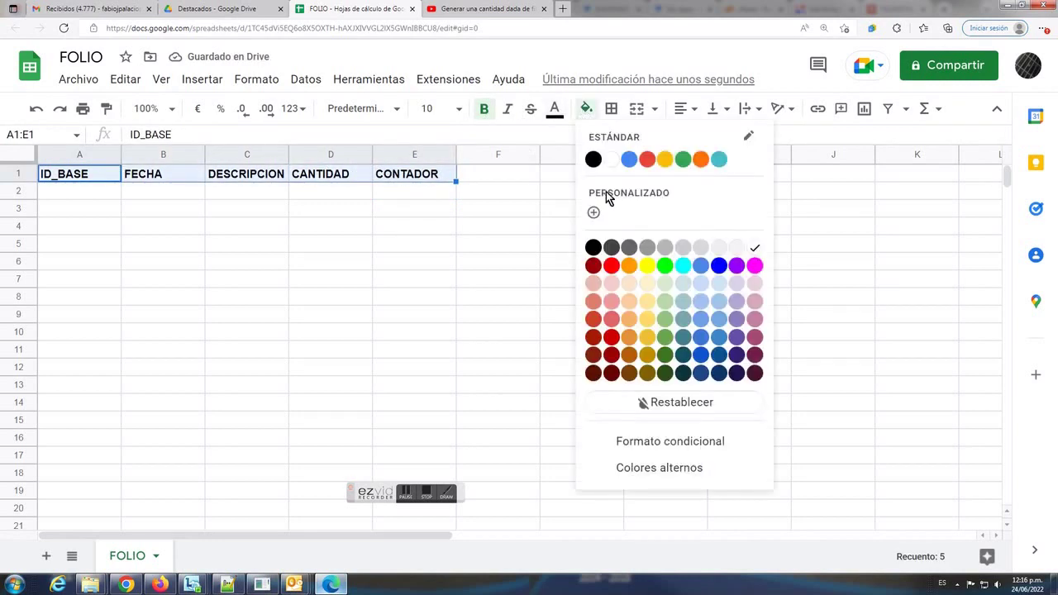
pyautogui.click(665, 287)
pyautogui.click(413, 208)
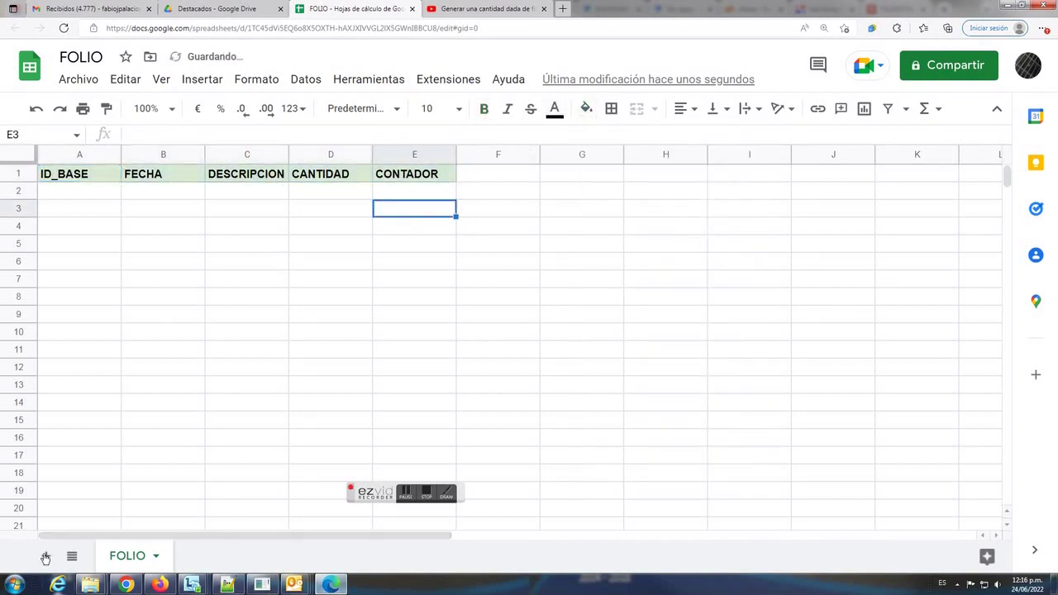
# Add a second sheet named FOLIOS and rename the first sheet as BASE
pyautogui.hotkey('shift', 'F11')
pyautogui.doubleClick(213, 559)
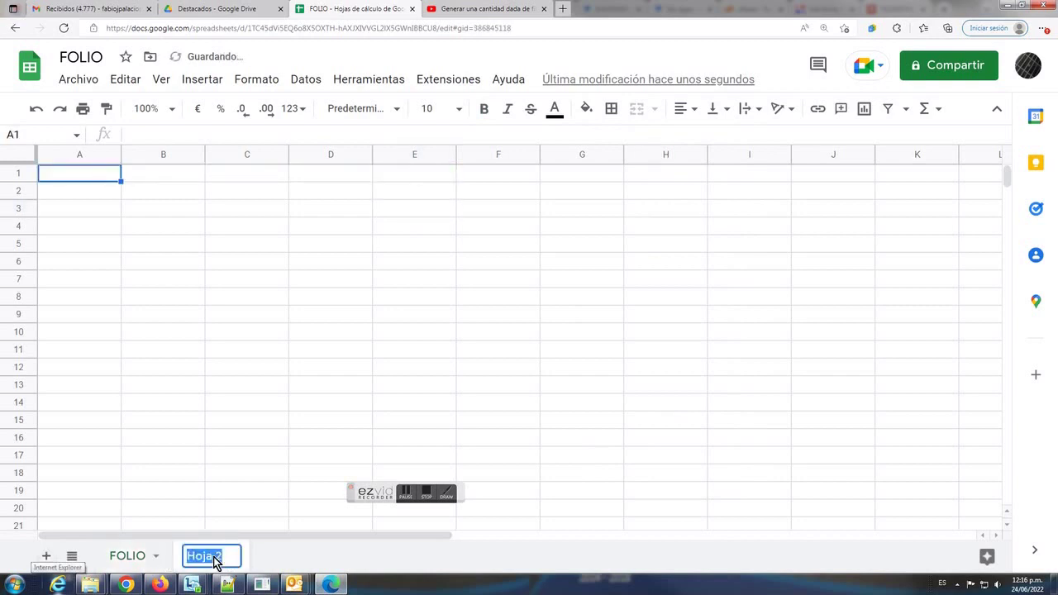
pyautogui.write('FOLIOS')
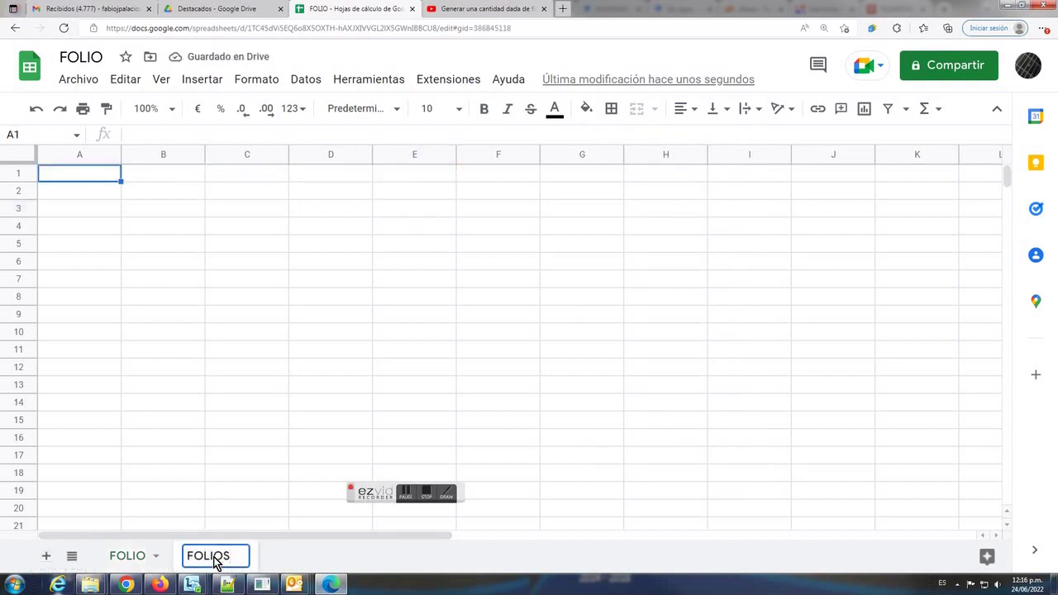
pyautogui.click(243, 498)
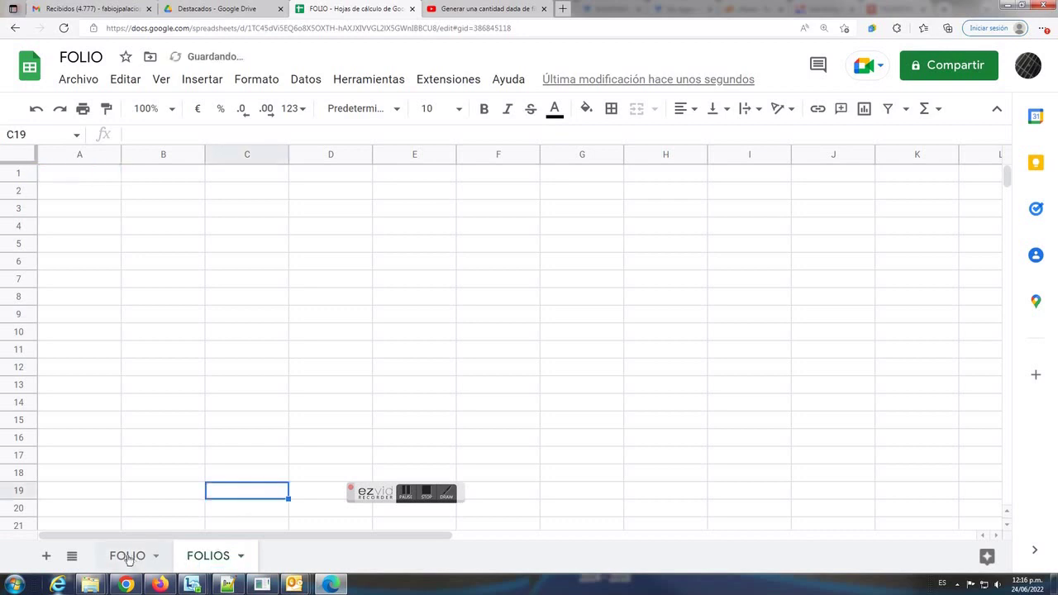
pyautogui.doubleClick(127, 556)
pyautogui.write('BASE')
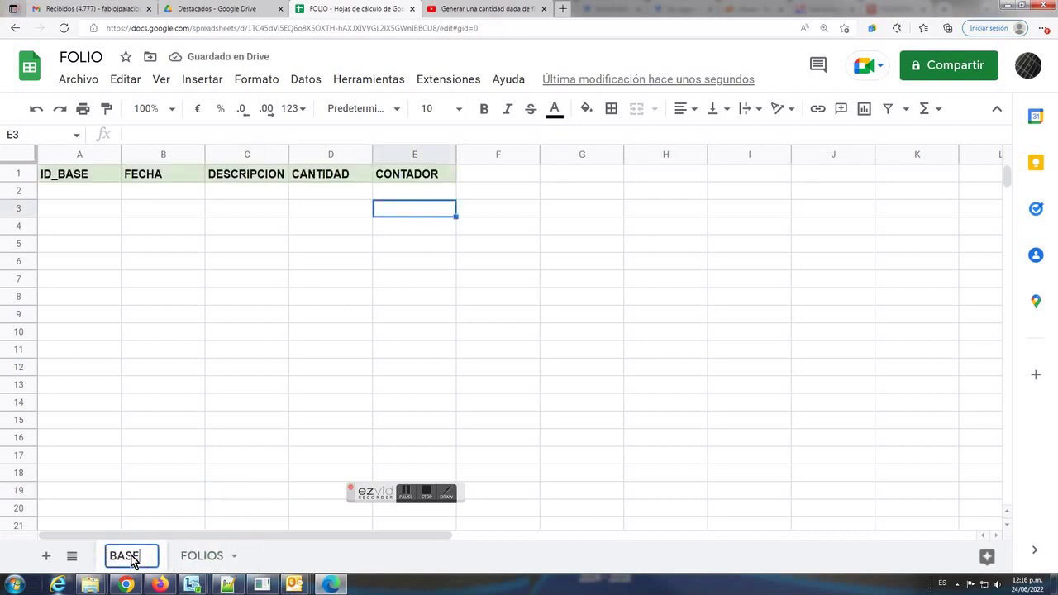
# On the FOLIOS sheet, enter the headers ID_FOLIO, ID_BASE, DESCRIPCION, ORDEN and FOLIO in cells A1 to E1
pyautogui.click(201, 556)
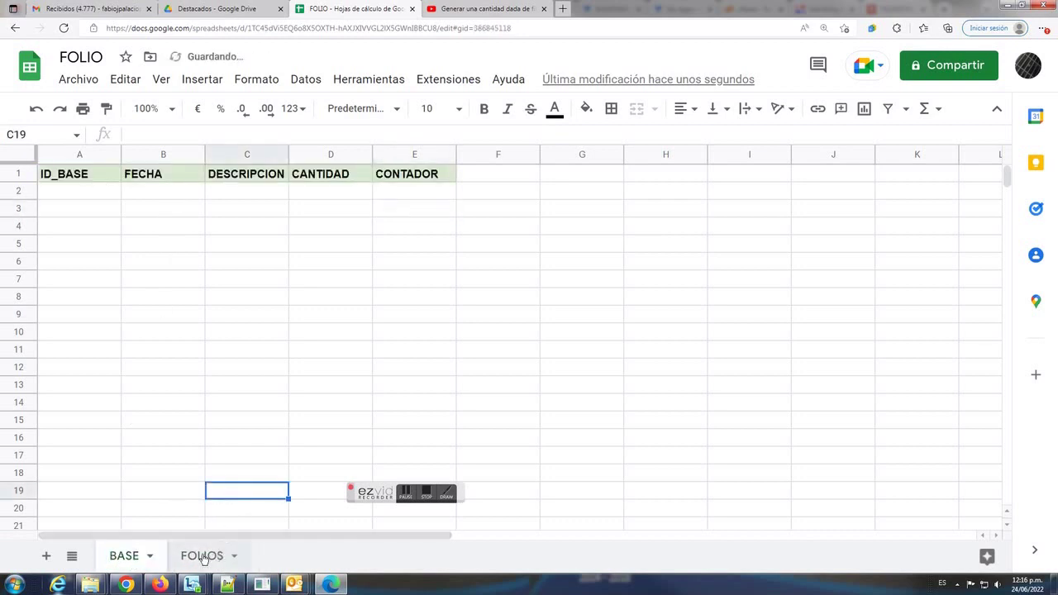
pyautogui.write('ID_FOLIO')
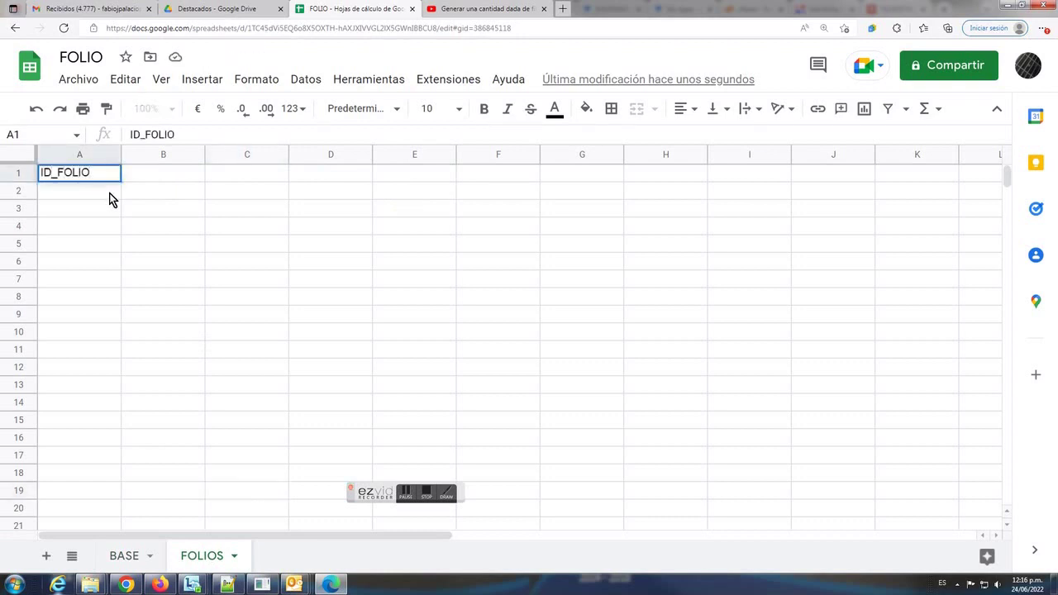
pyautogui.press('Tab')
pyautogui.write('ID_BASE')
pyautogui.press('Tab')
pyautogui.write('DES')
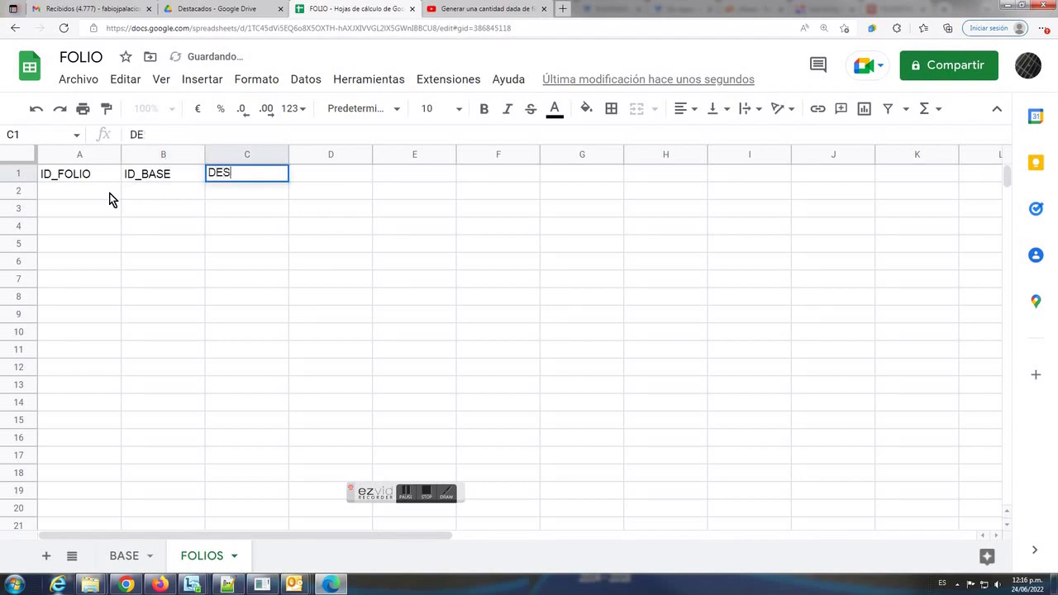
pyautogui.write('CTIPCION')
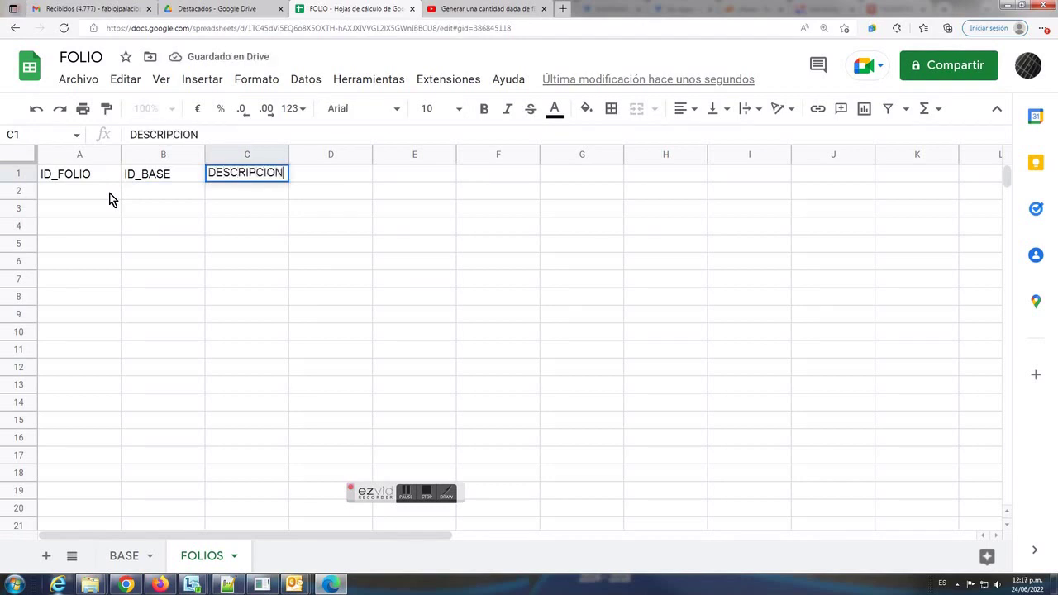
pyautogui.press('Tab')
pyautogui.write('ORDEN')
pyautogui.press('Tab')
pyautogui.write('FOLIO')
pyautogui.click(125, 213)
# Make the FOLIOS headers in A1:E1 bold and fill them with light red
pyautogui.moveTo(71, 175); pyautogui.dragTo(430, 175)
pyautogui.click(485, 108)
pyautogui.click(586, 108)
pyautogui.click(614, 284)
pyautogui.click(499, 250)
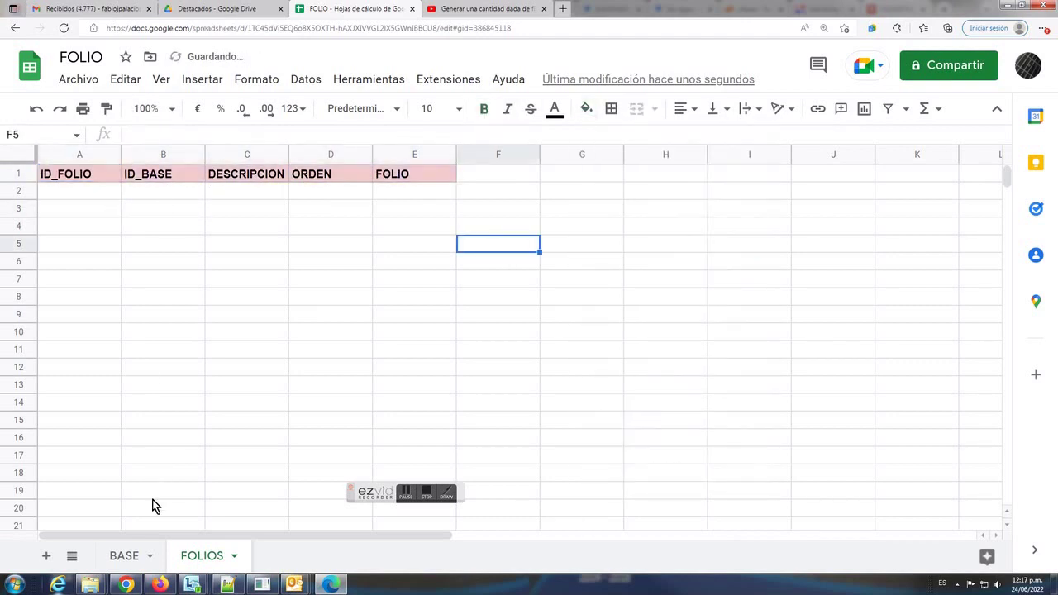
# Review the column headers on the BASE sheet and on the FOLIOS sheet
pyautogui.click(124, 555)
pyautogui.click(89, 174)
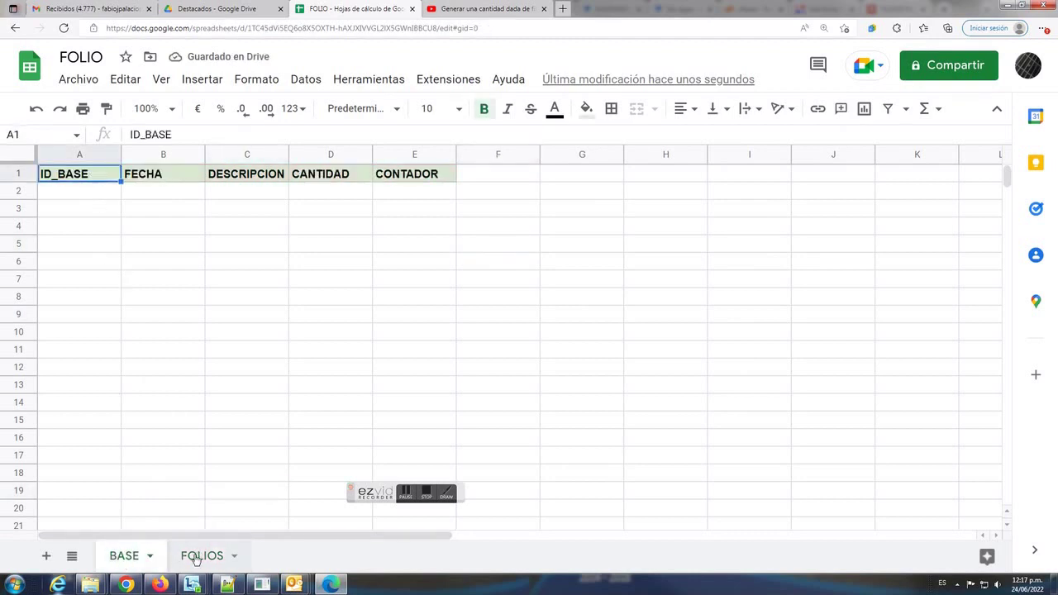
pyautogui.click(202, 556)
pyautogui.click(83, 174)
pyautogui.click(158, 176)
pyautogui.click(265, 175)
pyautogui.click(314, 177)
pyautogui.click(392, 177)
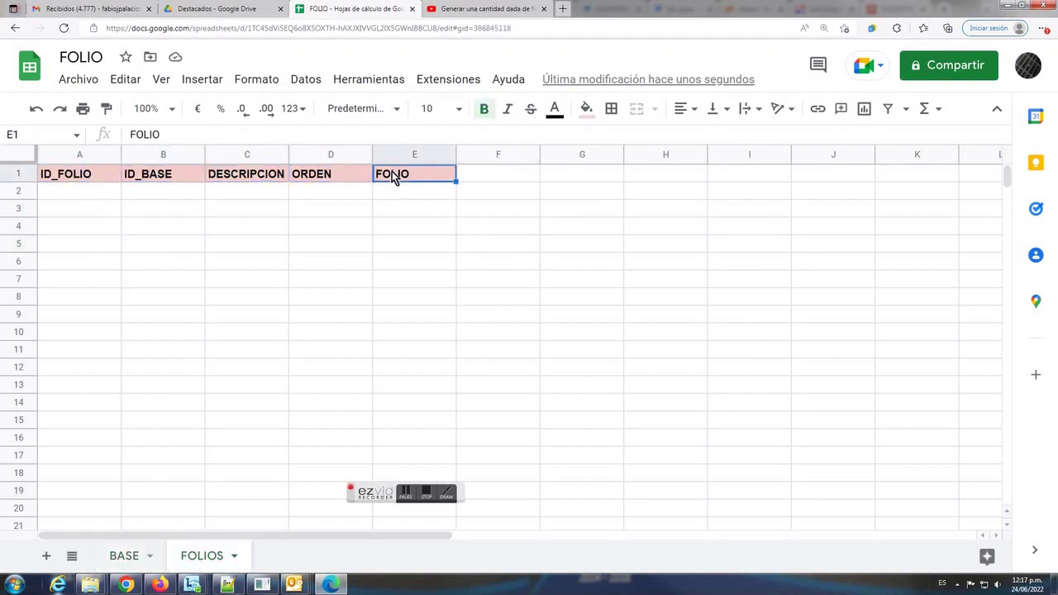
pyautogui.click(425, 495)
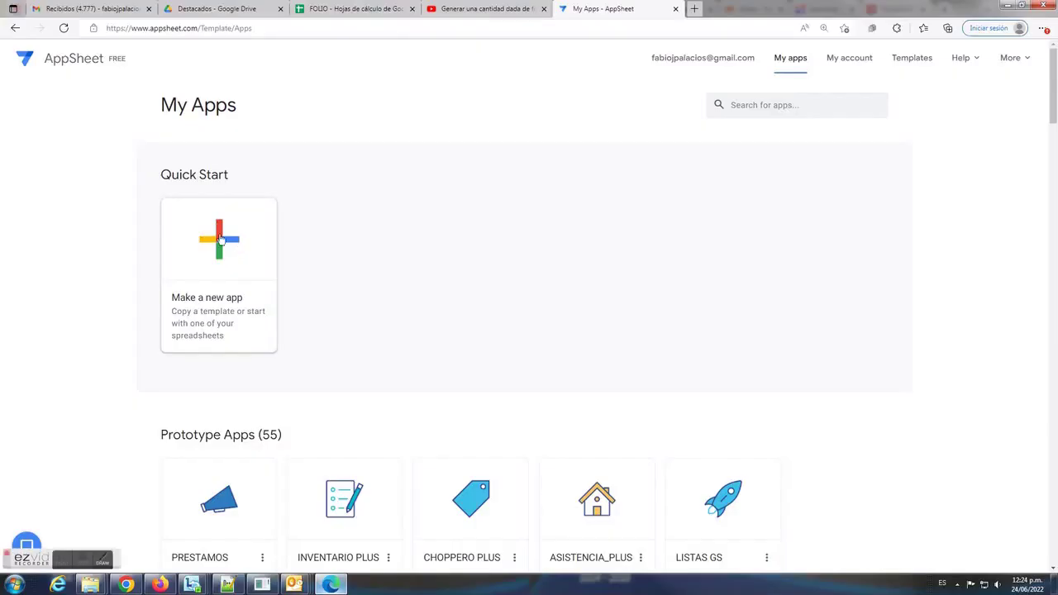
# In AppSheet, start a new app from existing data, named FOLIO, with the category Inspections & Surveys
pyautogui.click(219, 243)
pyautogui.click(413, 201)
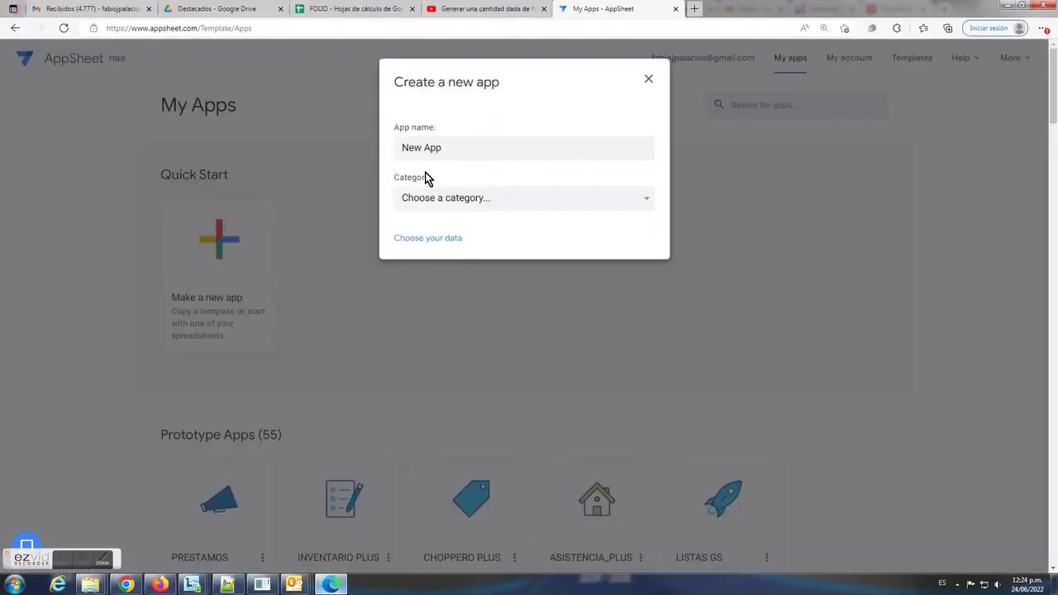
pyautogui.write('FOLIO')
pyautogui.click(449, 199)
pyautogui.click(425, 244)
# Use the FOLIO spreadsheet from Google Drive as the new app's data source and dismiss the welcome message
pyautogui.click(423, 240)
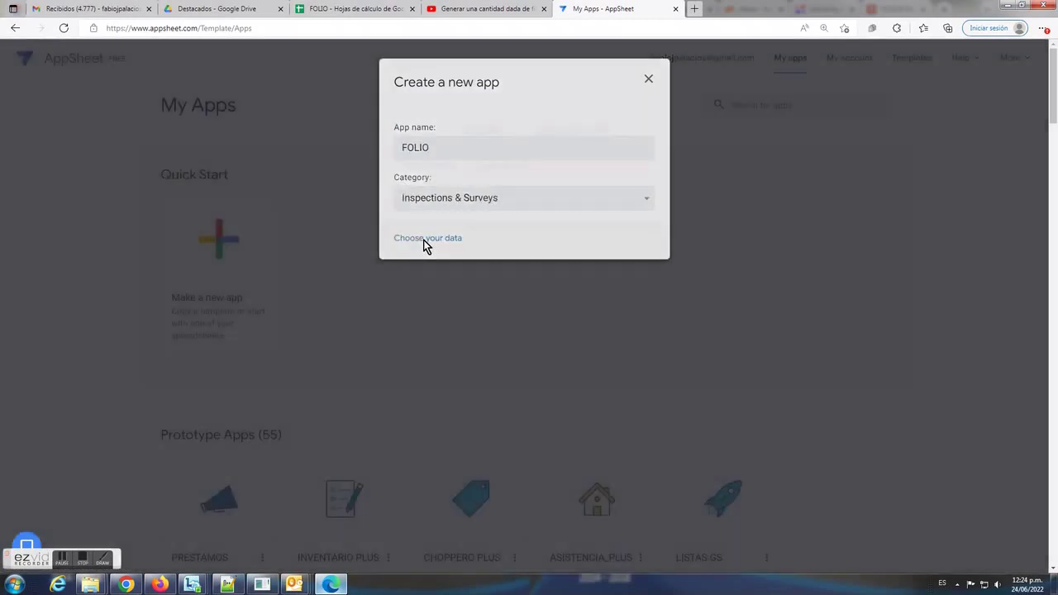
pyautogui.click(417, 133)
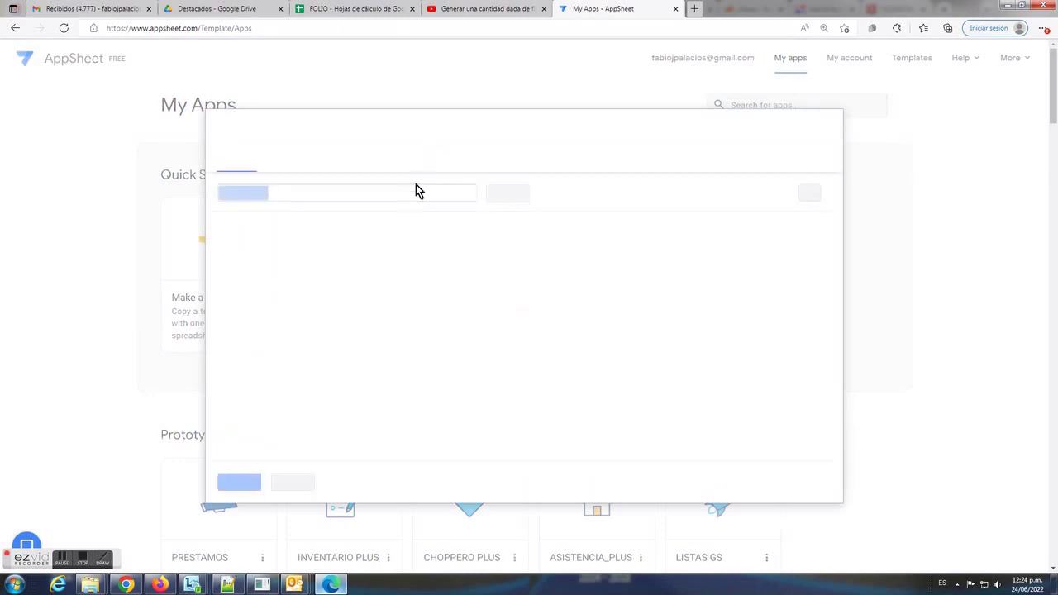
pyautogui.click(387, 193)
pyautogui.write('FOLIO')
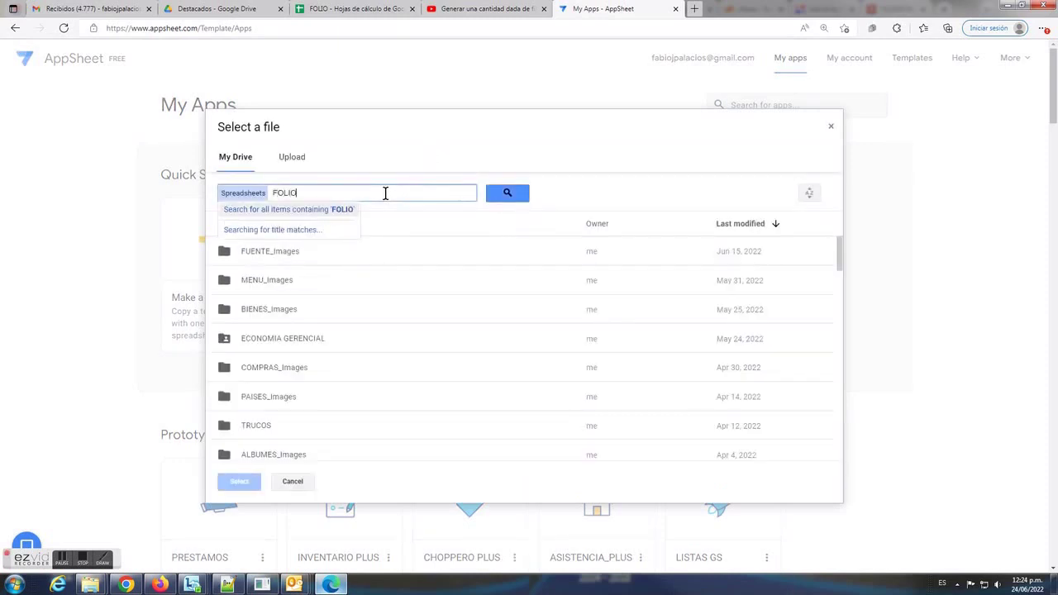
pyautogui.click(241, 223)
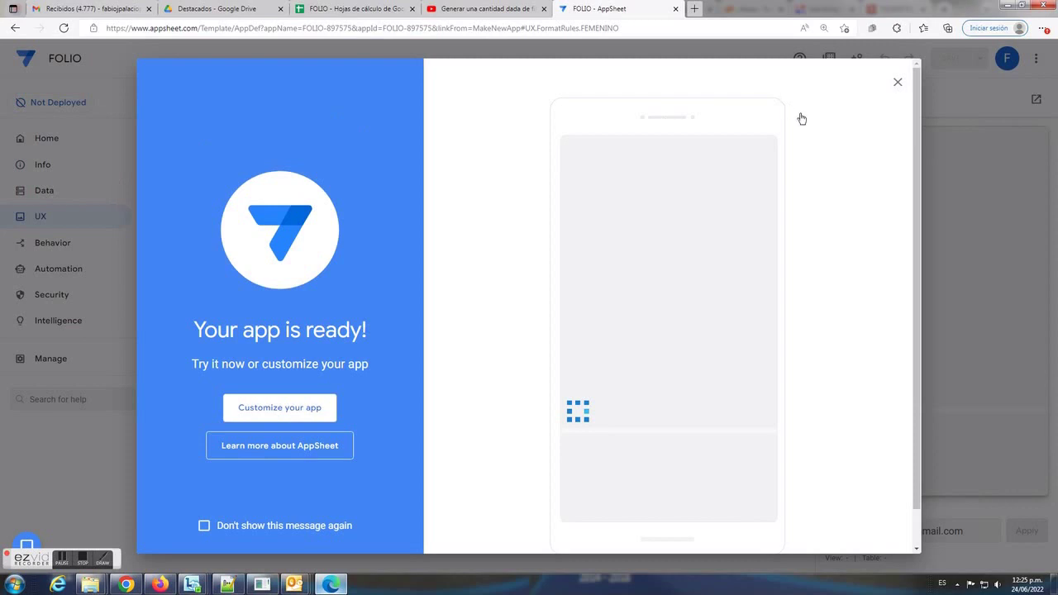
pyautogui.click(899, 84)
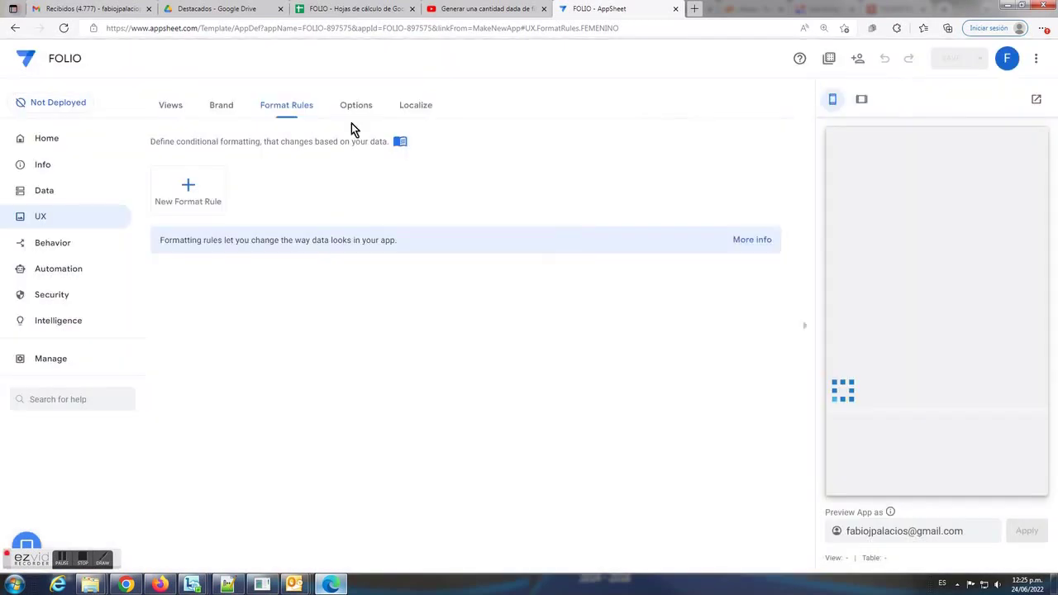
# Add the FOLIOS table from the FOLIO spreadsheet to the app's data
pyautogui.click(45, 192)
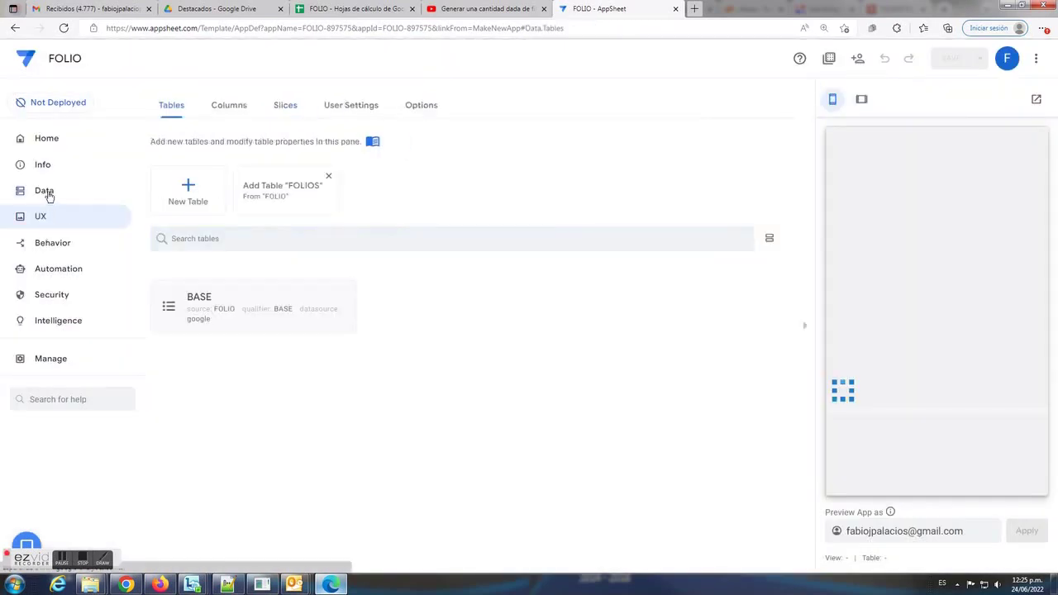
pyautogui.click(284, 194)
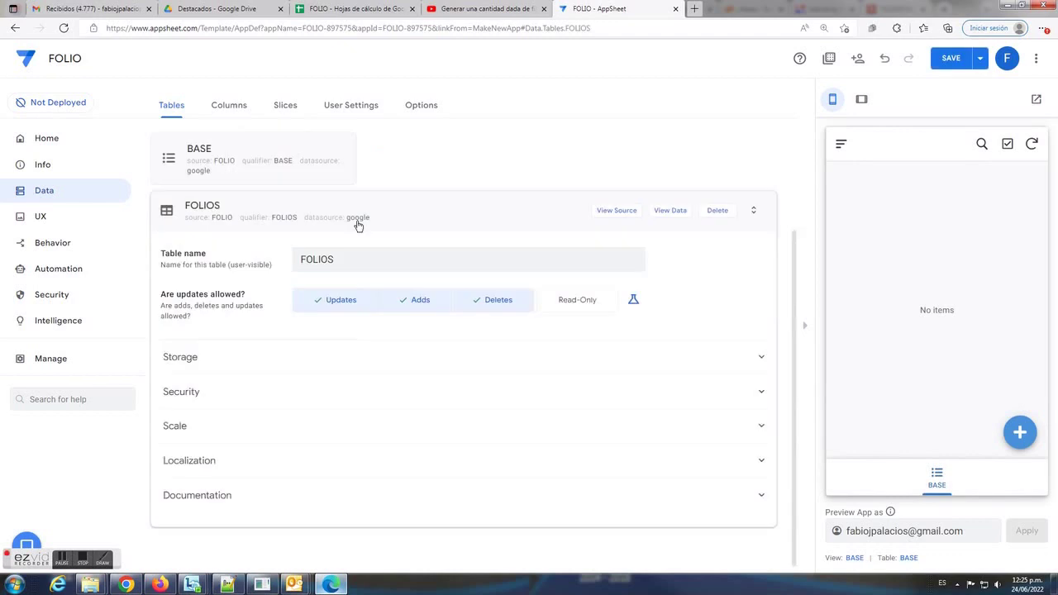
pyautogui.click(449, 219)
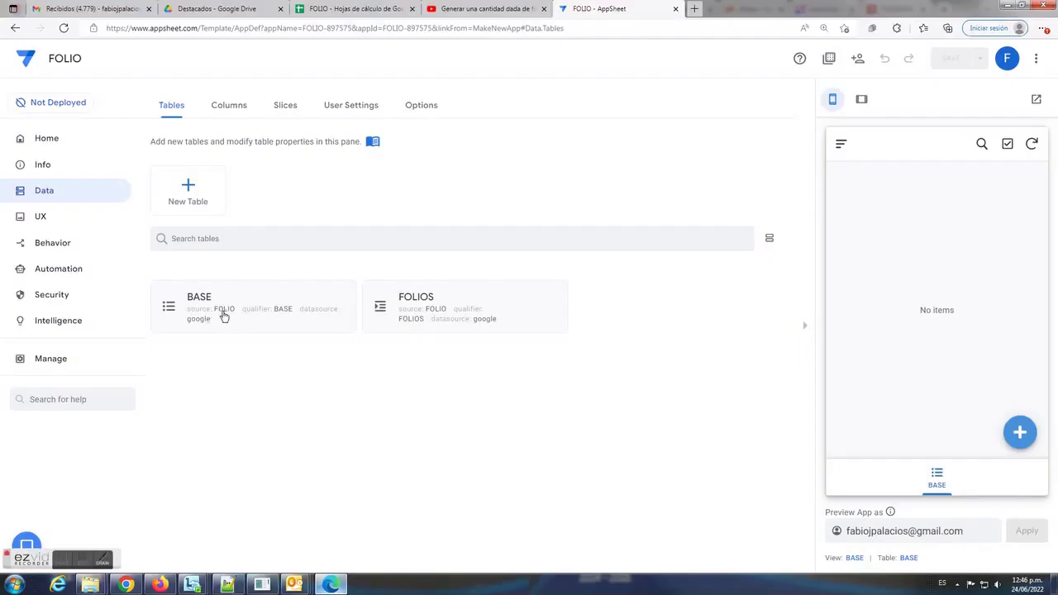
# Open the BASE table's columns and check the initial value formula of the ID_BASE column
pyautogui.click(284, 295)
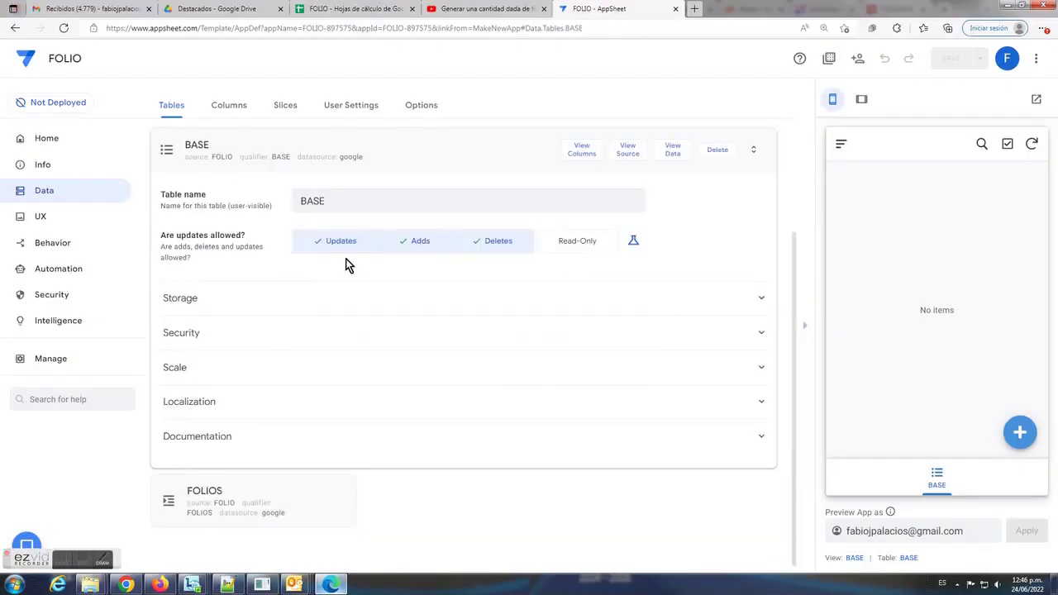
pyautogui.click(584, 157)
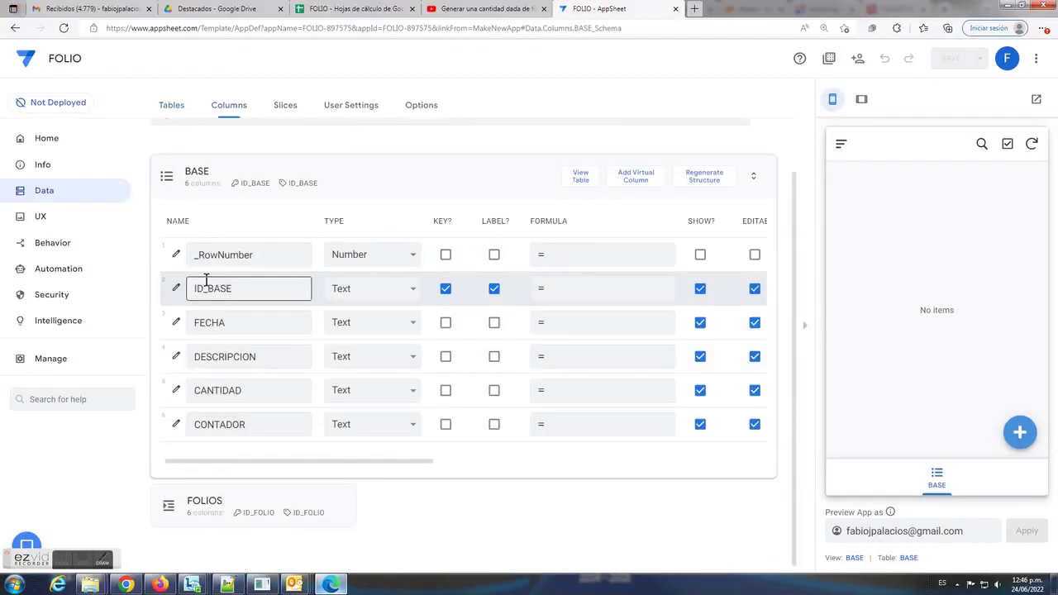
pyautogui.click(175, 288)
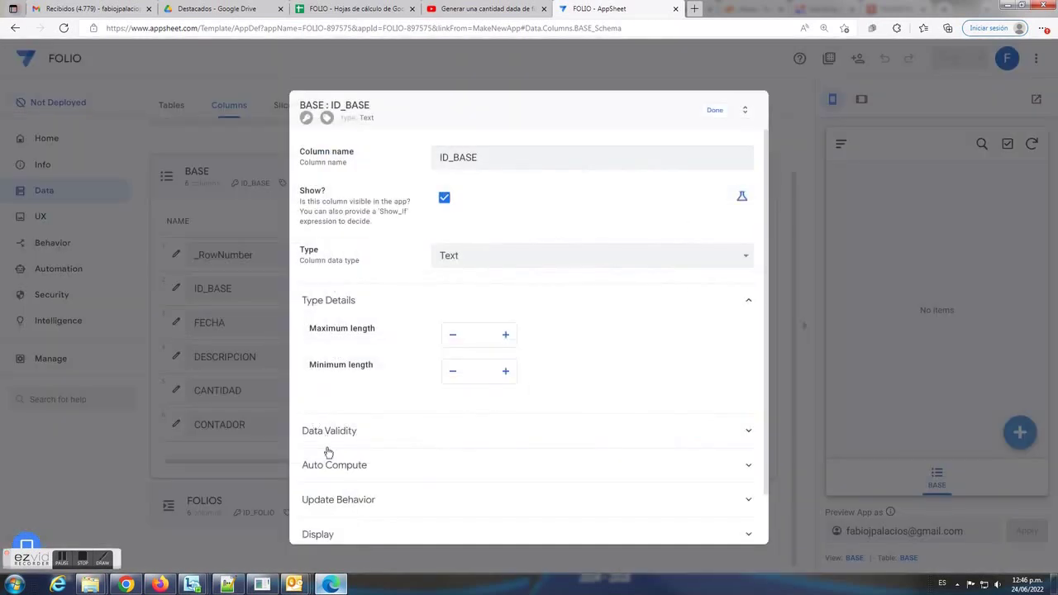
pyautogui.click(334, 466)
pyautogui.scroll(-1, 413, 485)
pyautogui.moveTo(312, 478); pyautogui.dragTo(378, 482)
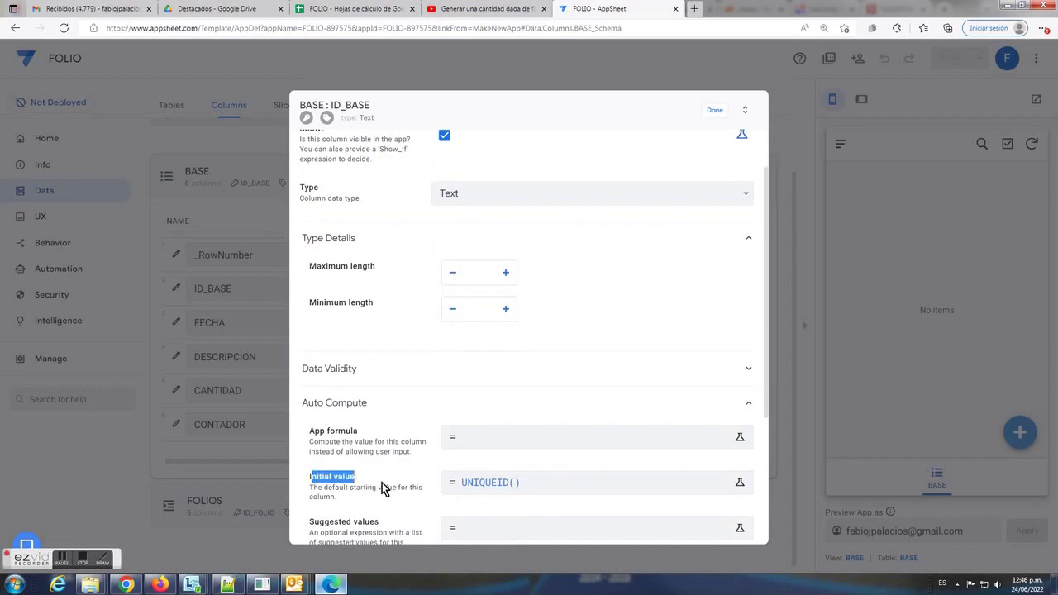
pyautogui.click(716, 111)
# Set the FECHA column of the BASE table to type DateTime with the initial value now()
pyautogui.click(407, 324)
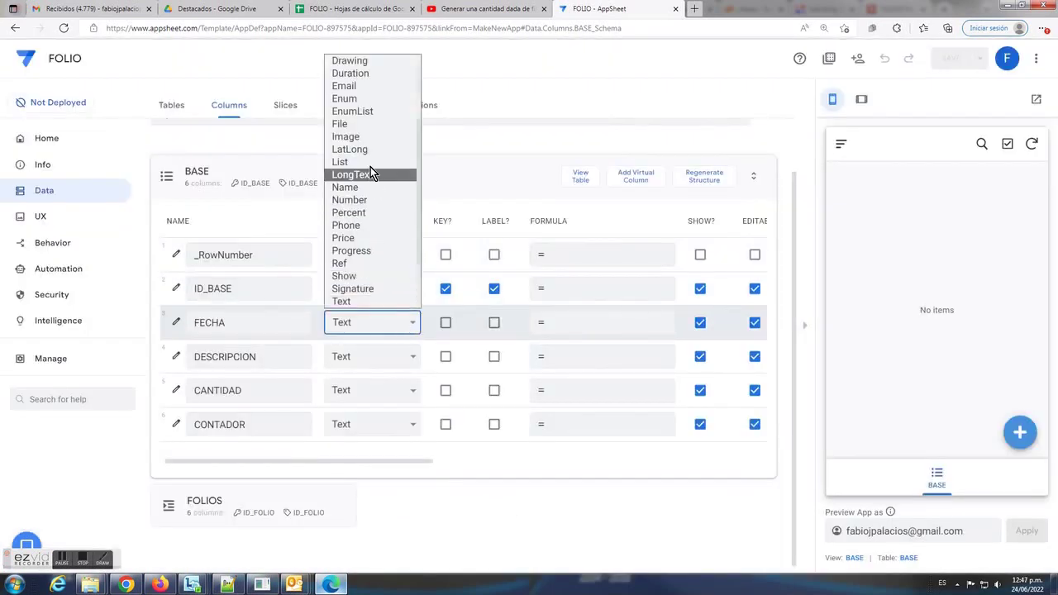
pyautogui.scroll(1, 361, 110)
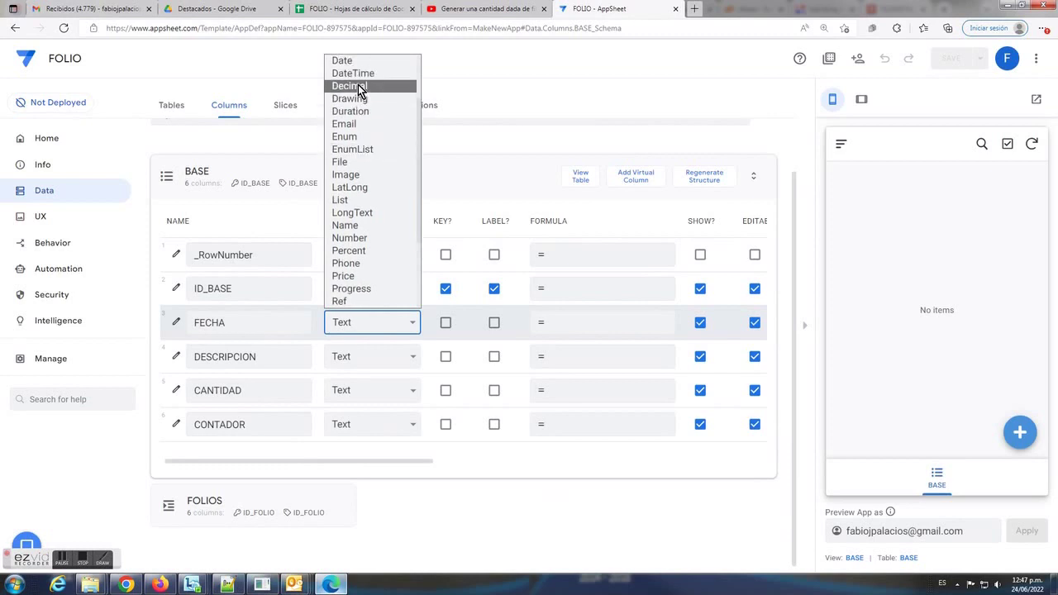
pyautogui.click(355, 73)
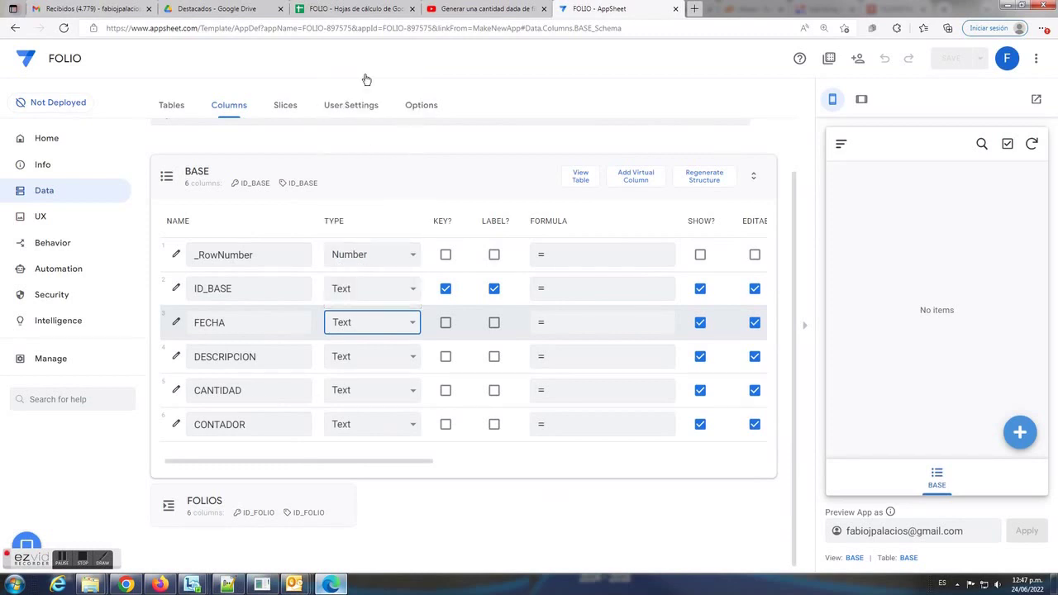
pyautogui.click(174, 324)
pyautogui.scroll(-3, 348, 414)
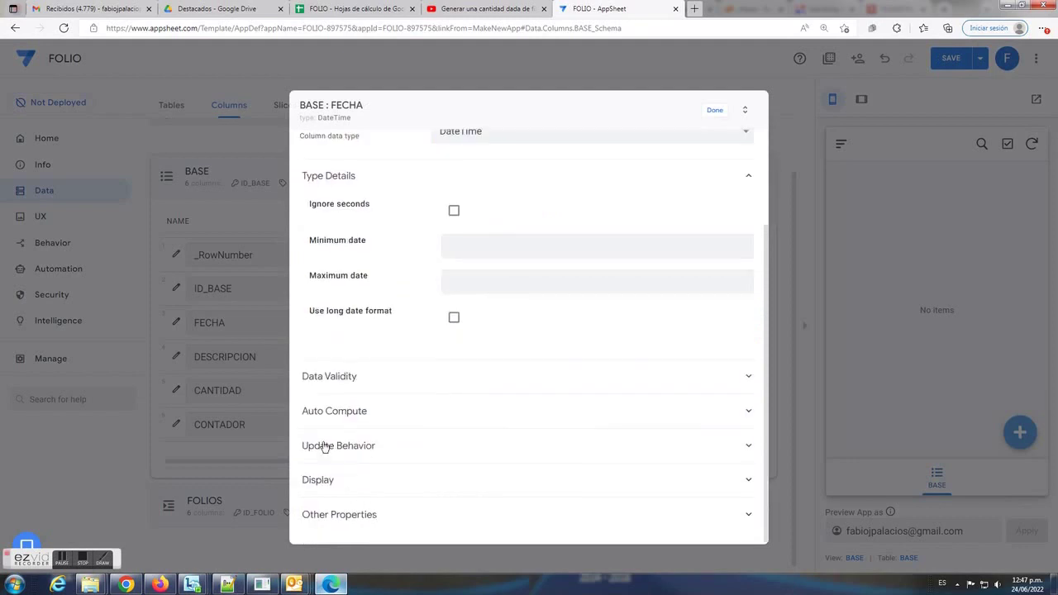
pyautogui.click(330, 410)
pyautogui.moveTo(311, 486); pyautogui.dragTo(365, 491)
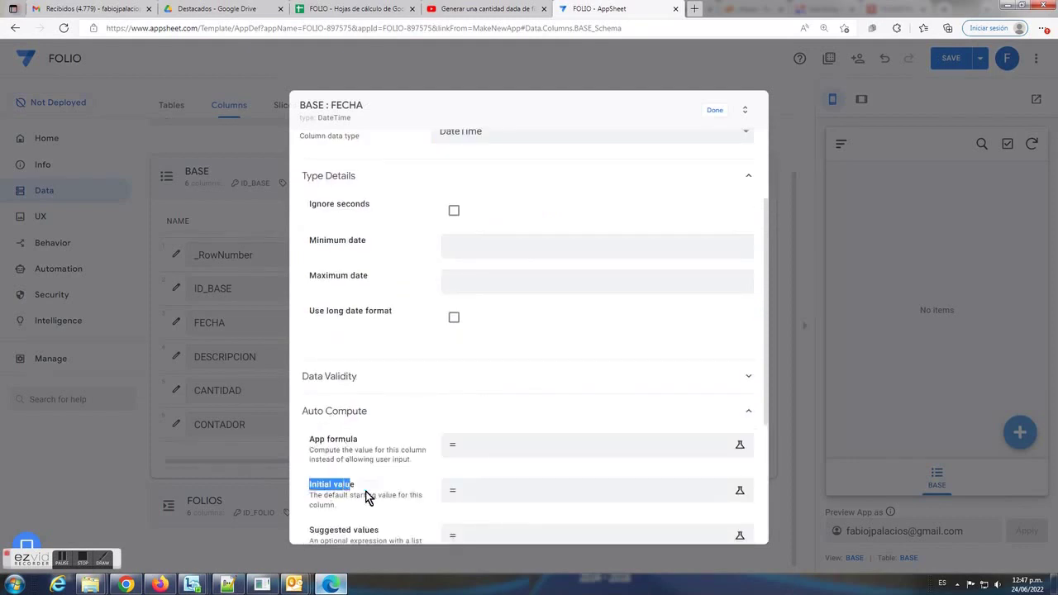
pyautogui.click(491, 491)
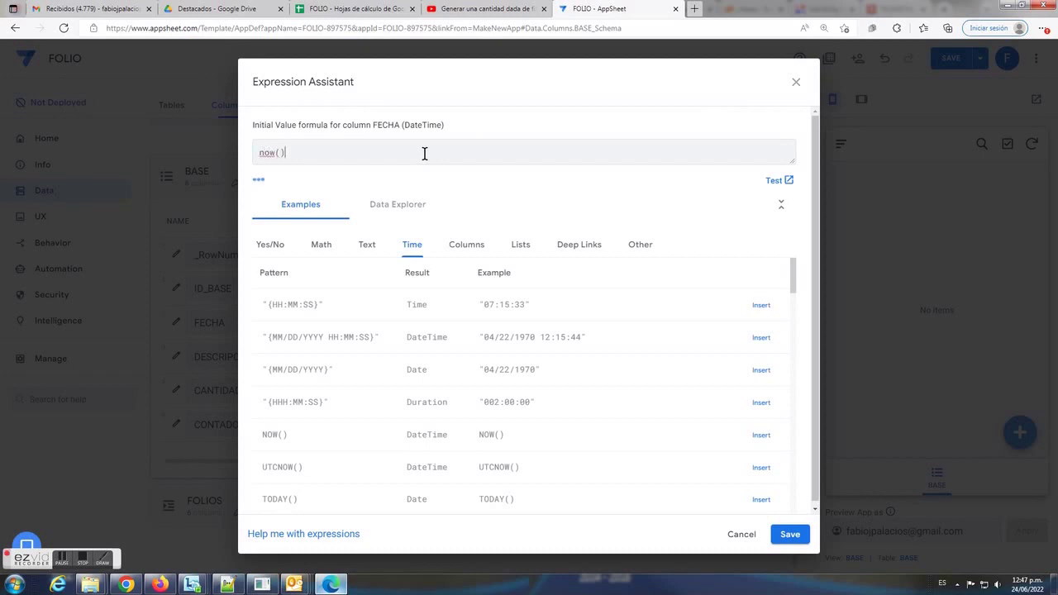
pyautogui.click(802, 539)
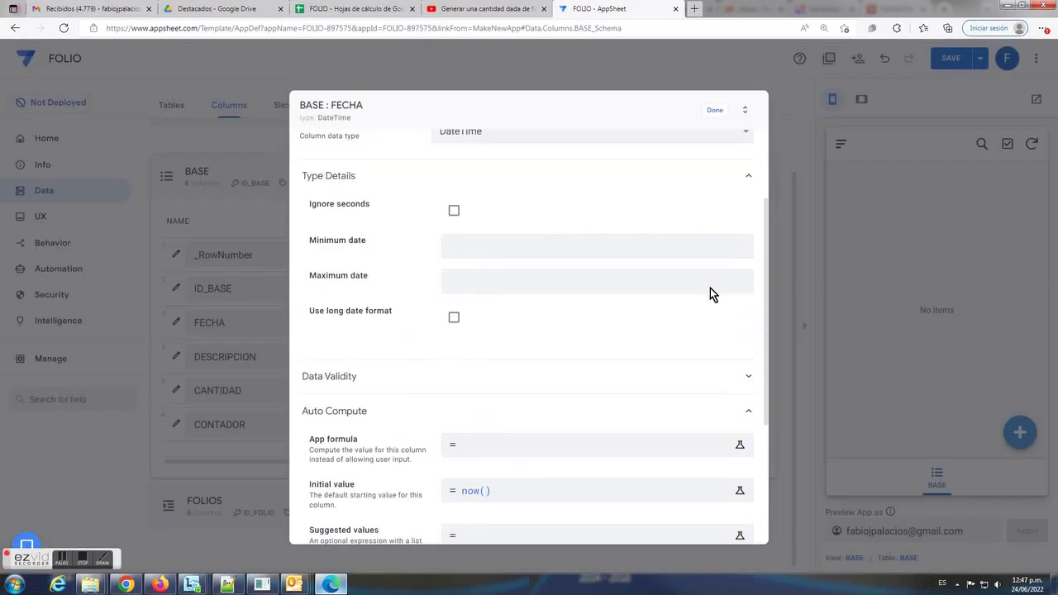
pyautogui.click(714, 112)
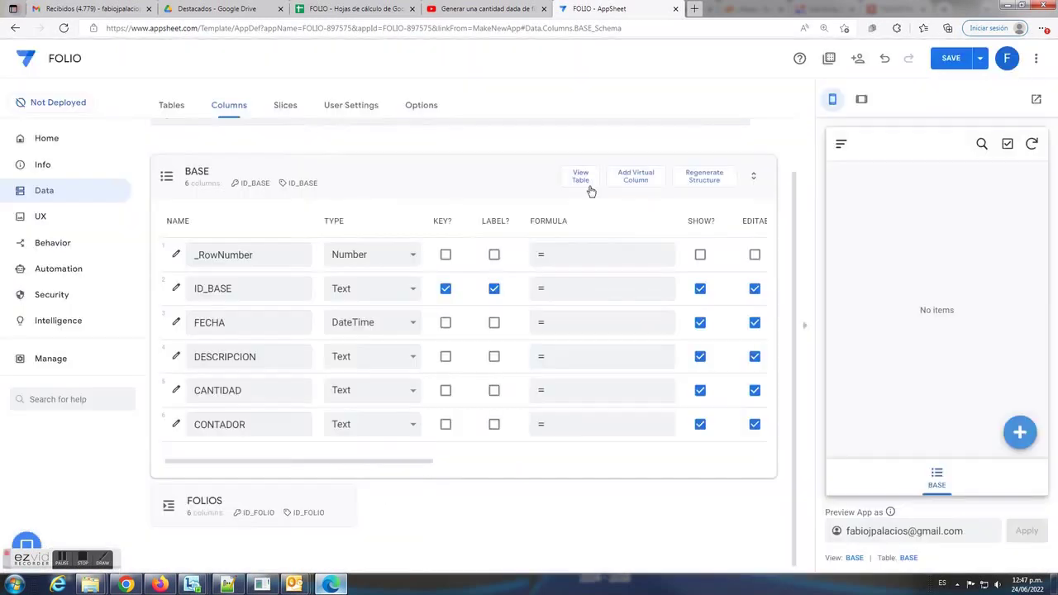
# Make DESCRIPCION the label of the BASE table instead of ID_BASE and set the CANTIDAD column's type to Number
pyautogui.click(494, 289)
pyautogui.click(495, 357)
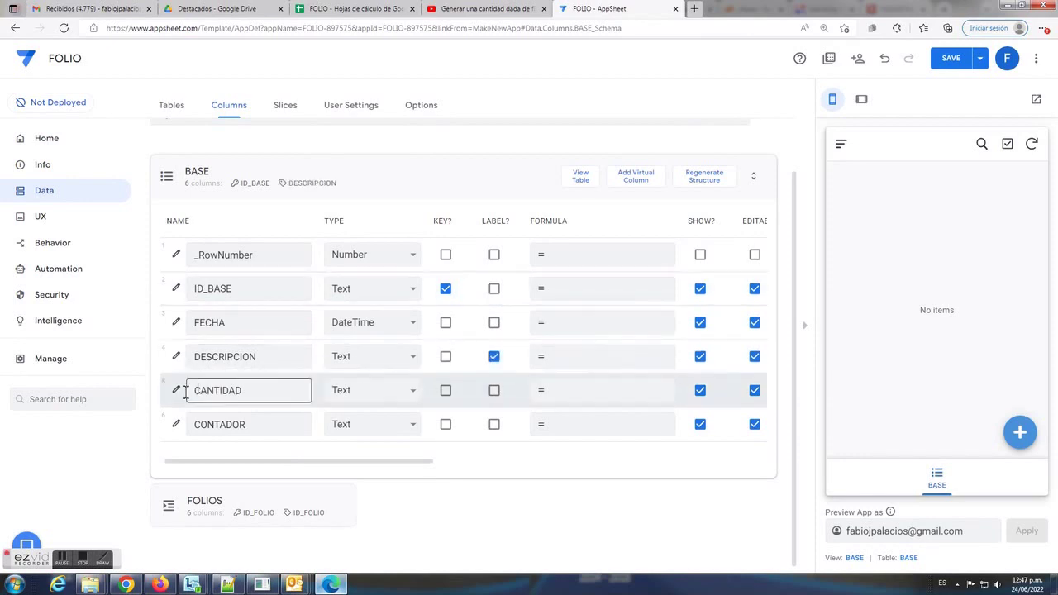
pyautogui.click(406, 395)
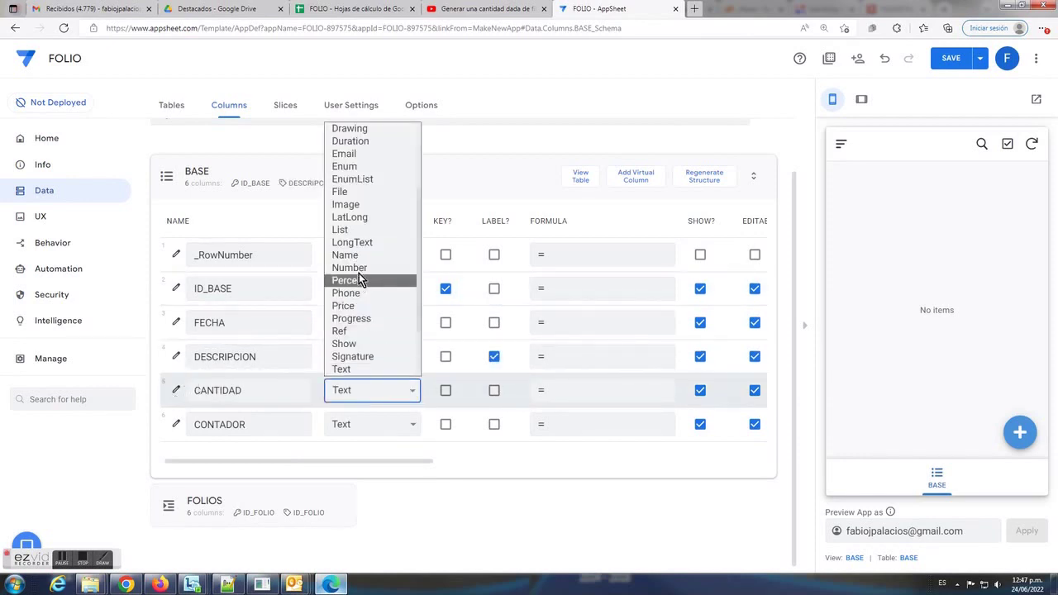
pyautogui.press('Escape')
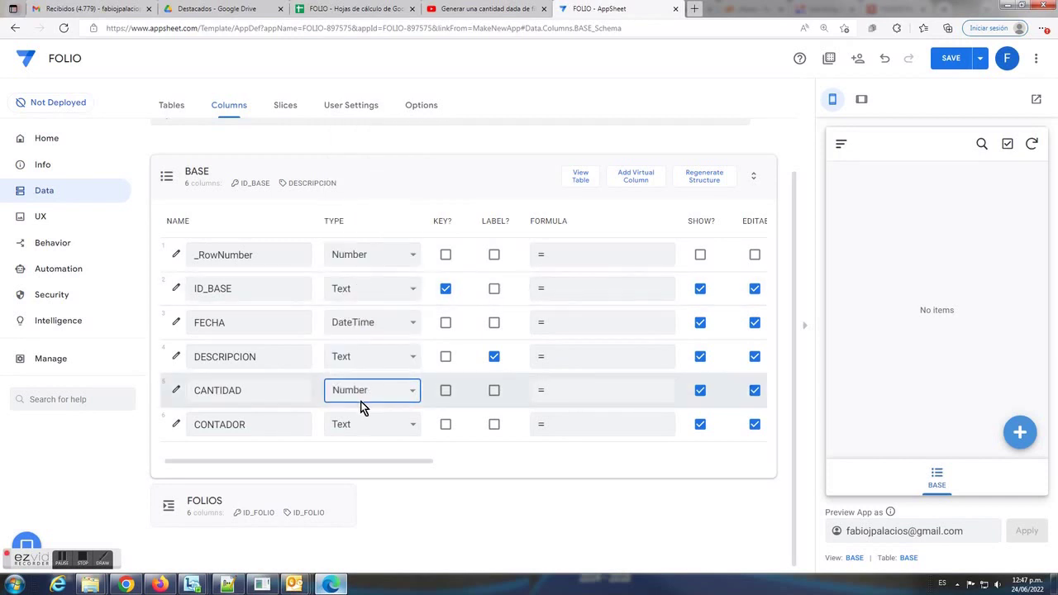
# Set the CONTADOR column of the BASE table to type Number and save the app
pyautogui.doubleClick(252, 429)
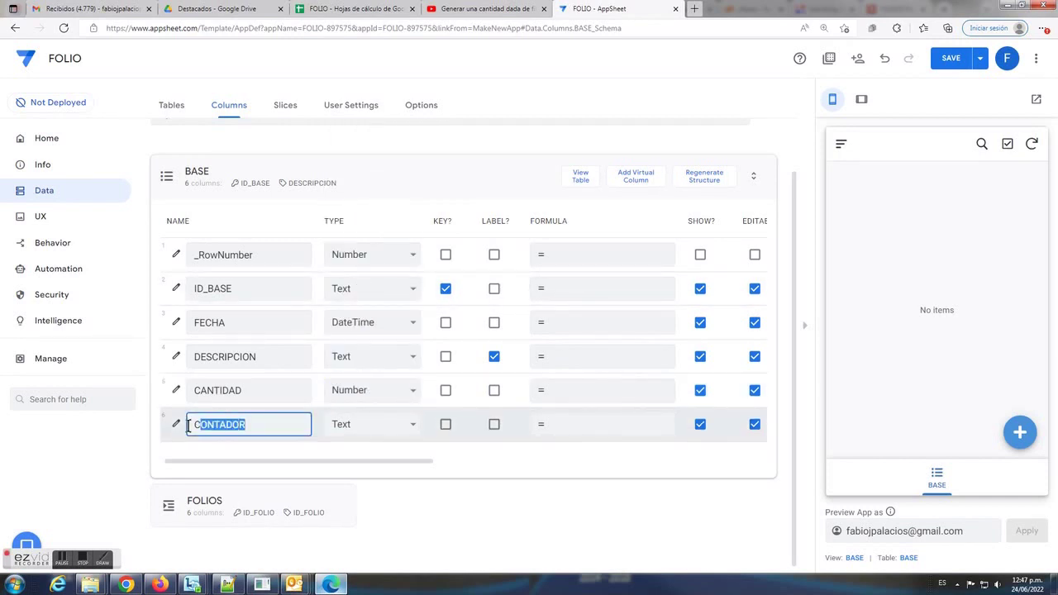
pyautogui.click(411, 429)
pyautogui.click(352, 302)
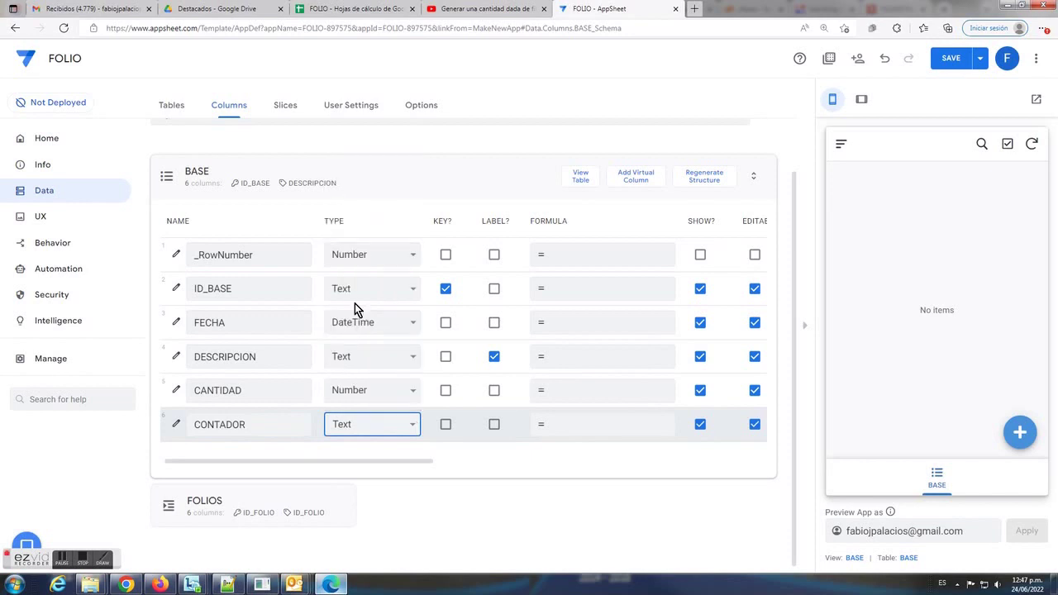
pyautogui.click(950, 58)
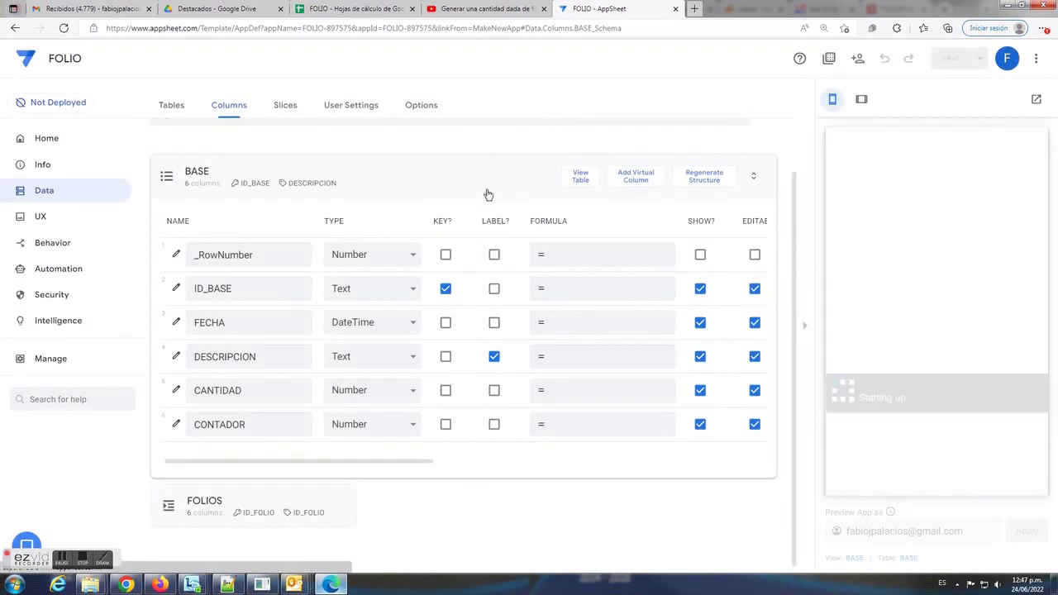
# Open the FOLIOS table's columns and check the initial value formula of the ID_FOLIO column
pyautogui.click(382, 181)
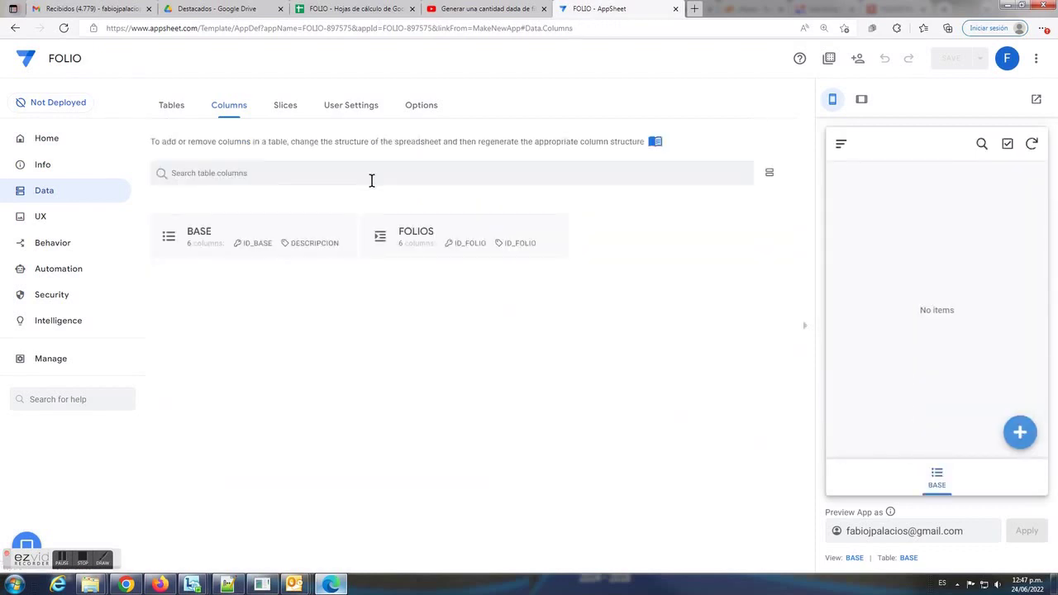
pyautogui.click(425, 242)
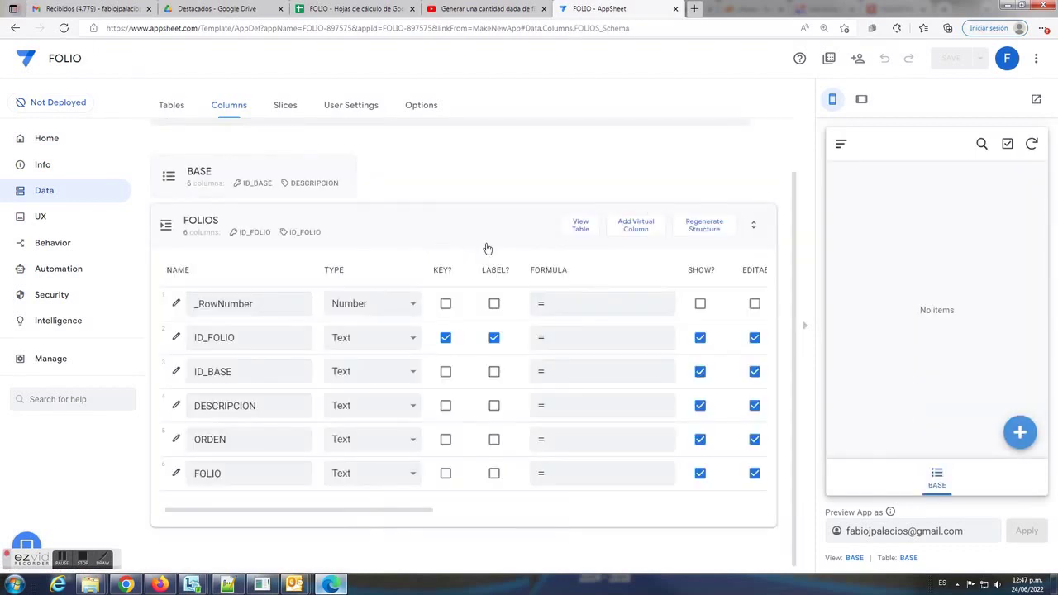
pyautogui.click(357, 351)
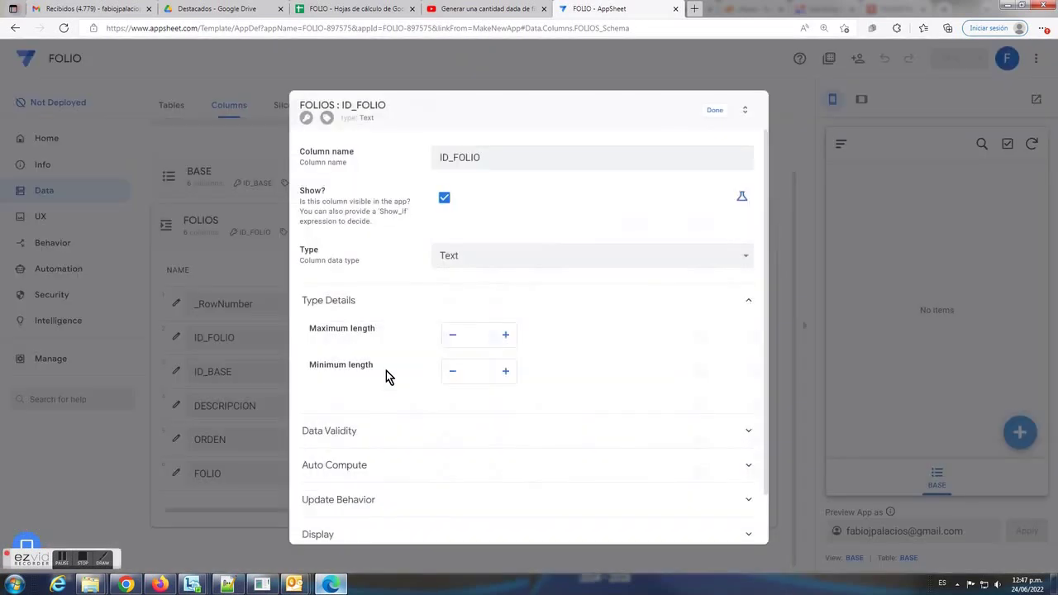
pyautogui.click(351, 469)
pyautogui.scroll(-2, 353, 510)
pyautogui.scroll(-1, 354, 513)
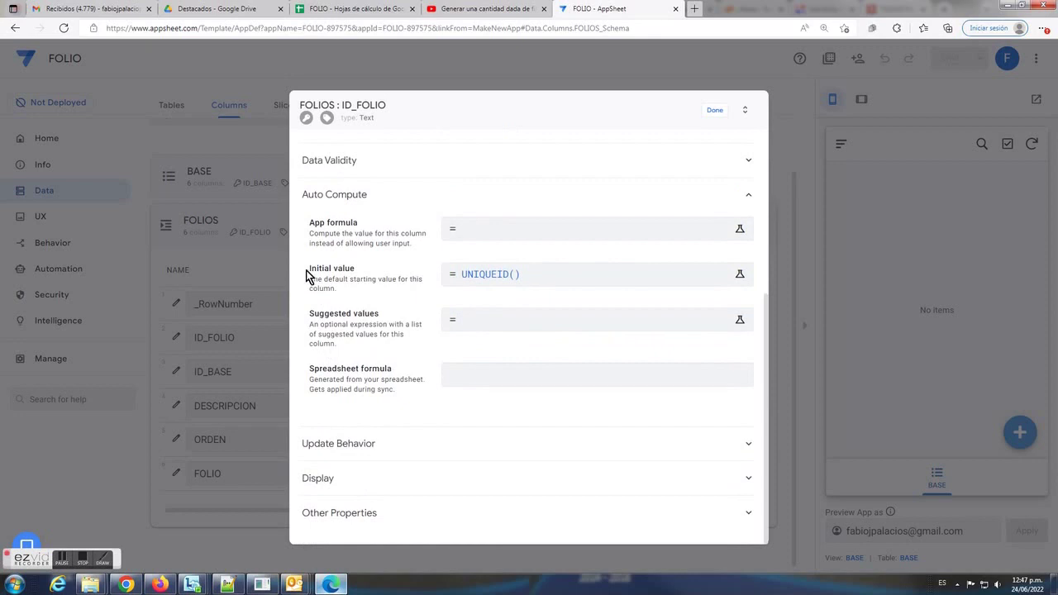
pyautogui.moveTo(309, 269); pyautogui.dragTo(357, 271)
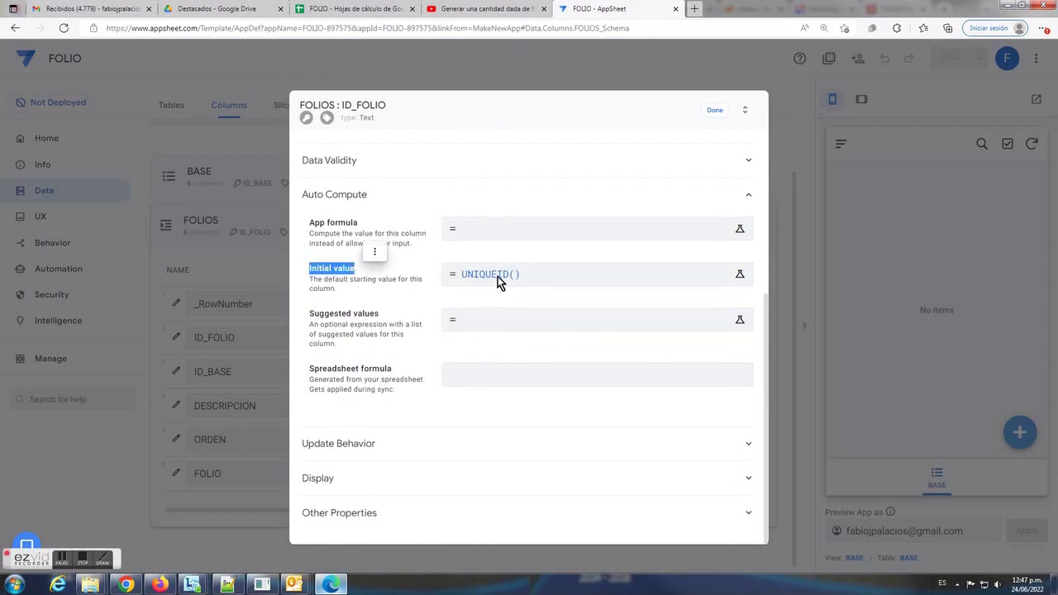
pyautogui.click(713, 114)
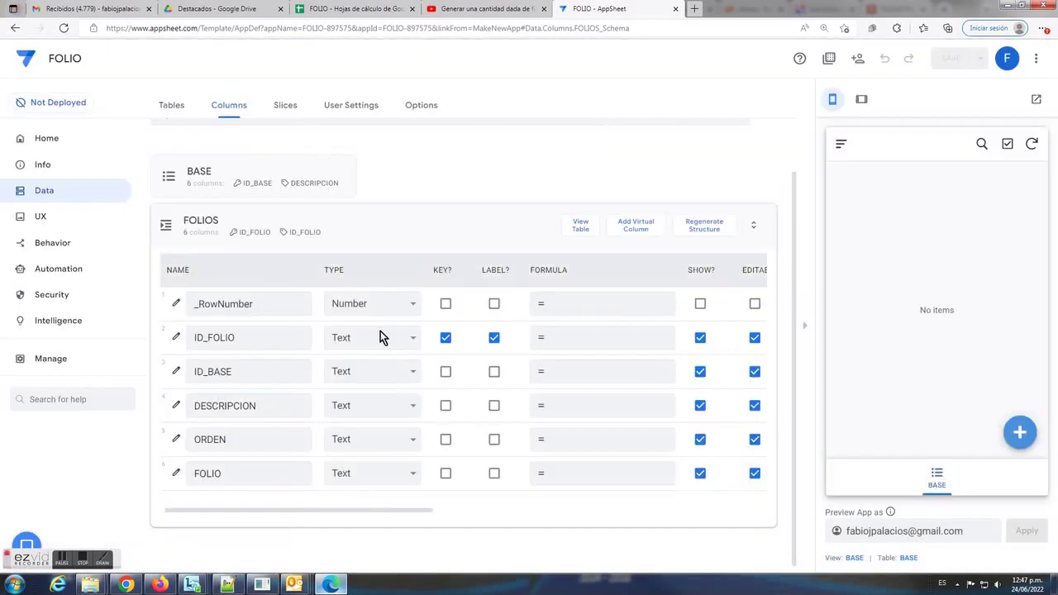
# Make DESCRIPCION the FOLIOS label, make ID_BASE a Ref to the BASE table with "Is a part of" enabled, and save
pyautogui.click(494, 405)
pyautogui.moveTo(237, 373); pyautogui.dragTo(189, 371)
pyautogui.click(408, 373)
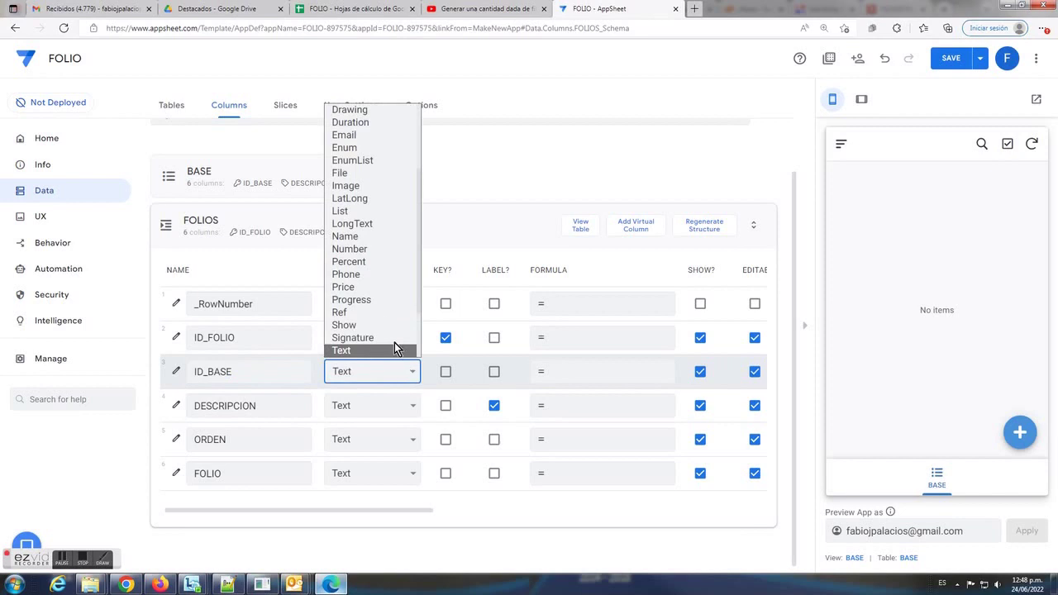
pyautogui.click(358, 312)
pyautogui.click(514, 347)
pyautogui.click(488, 380)
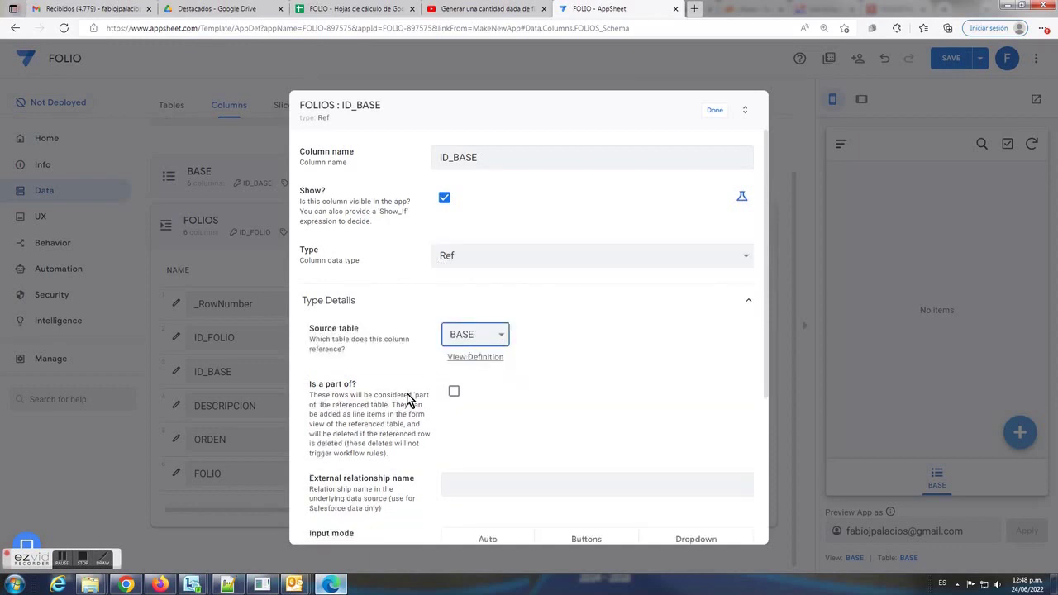
pyautogui.moveTo(310, 385); pyautogui.dragTo(362, 389)
pyautogui.click(454, 391)
pyautogui.click(716, 113)
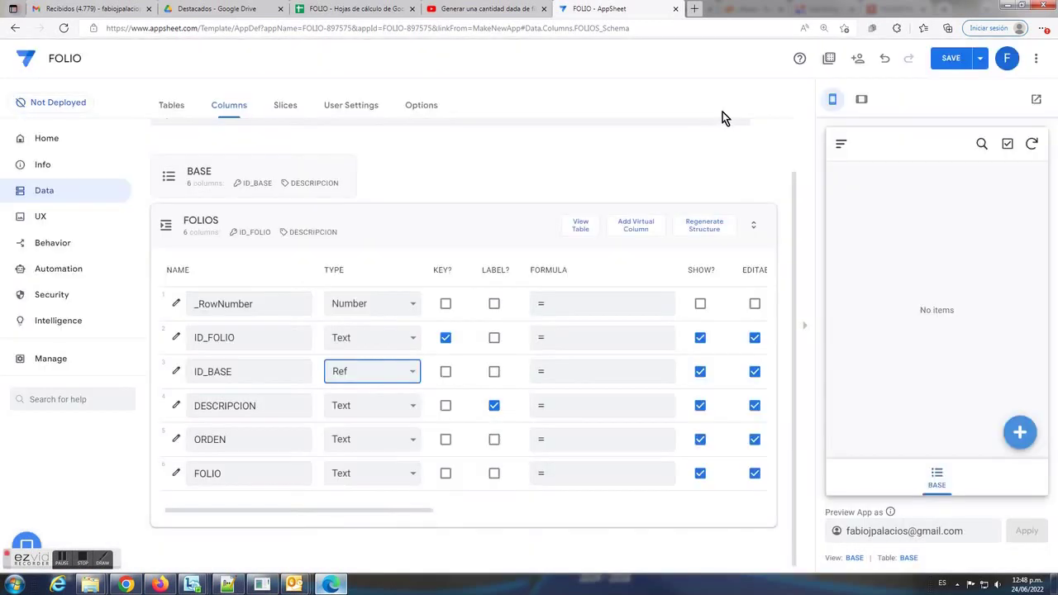
pyautogui.click(929, 63)
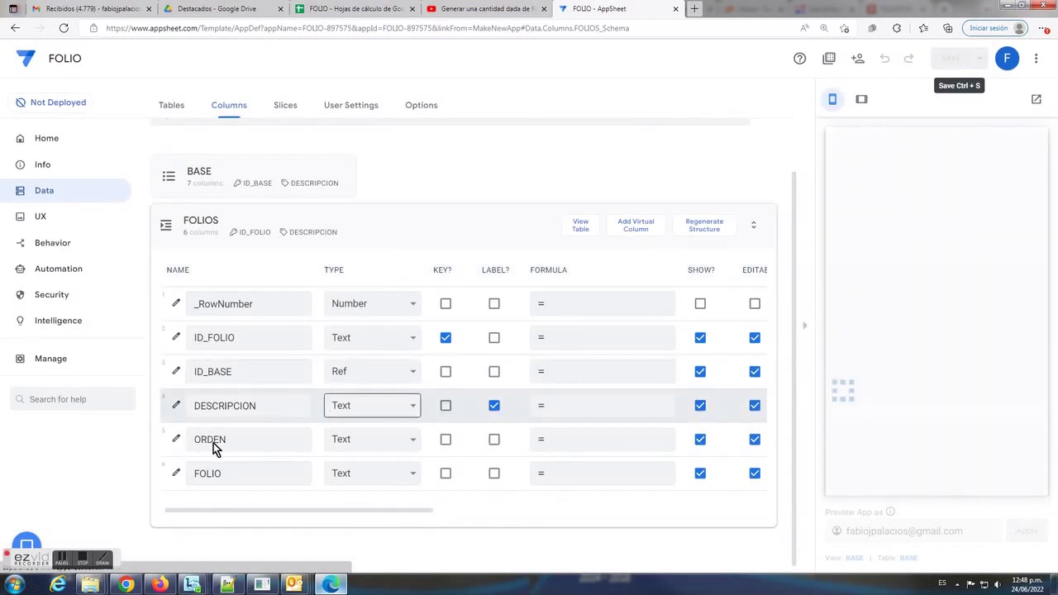
# Set the ORDEN column of the FOLIOS table to type Number and save the app
pyautogui.click(410, 440)
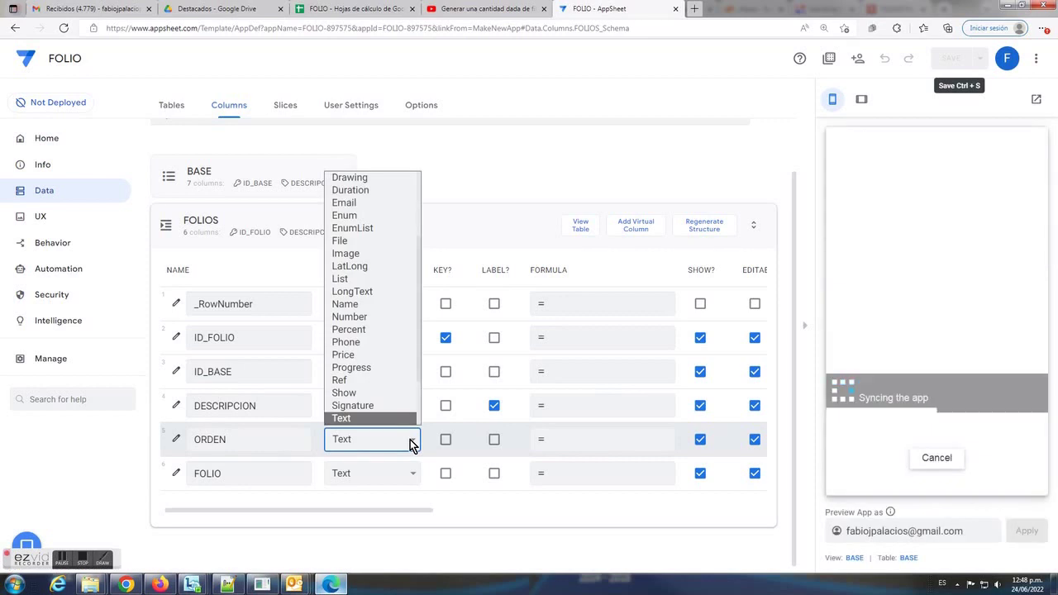
pyautogui.click(364, 322)
pyautogui.click(232, 472)
pyautogui.doubleClick(223, 474)
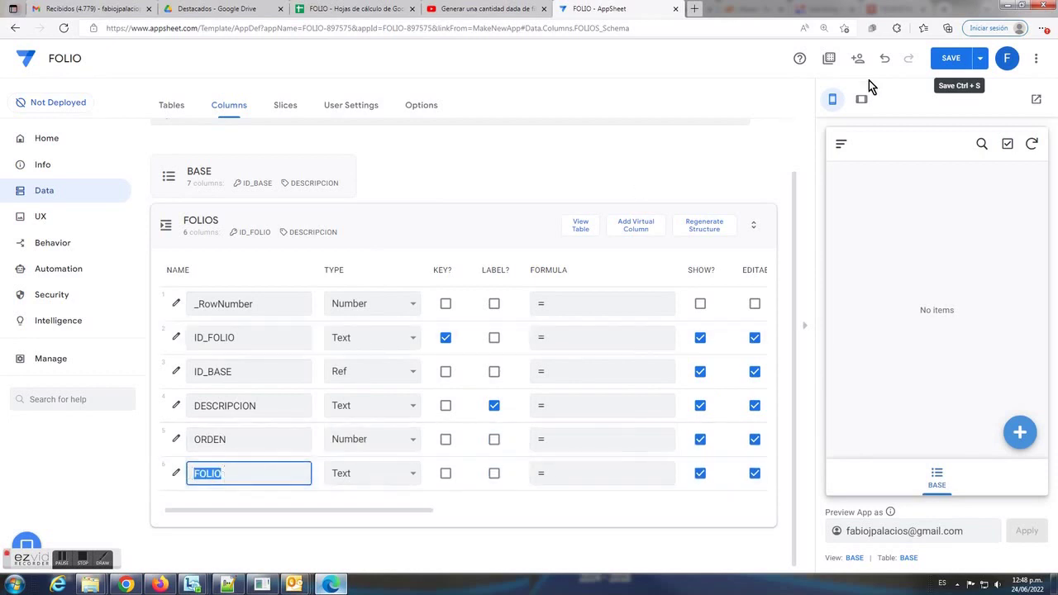
pyautogui.click(950, 58)
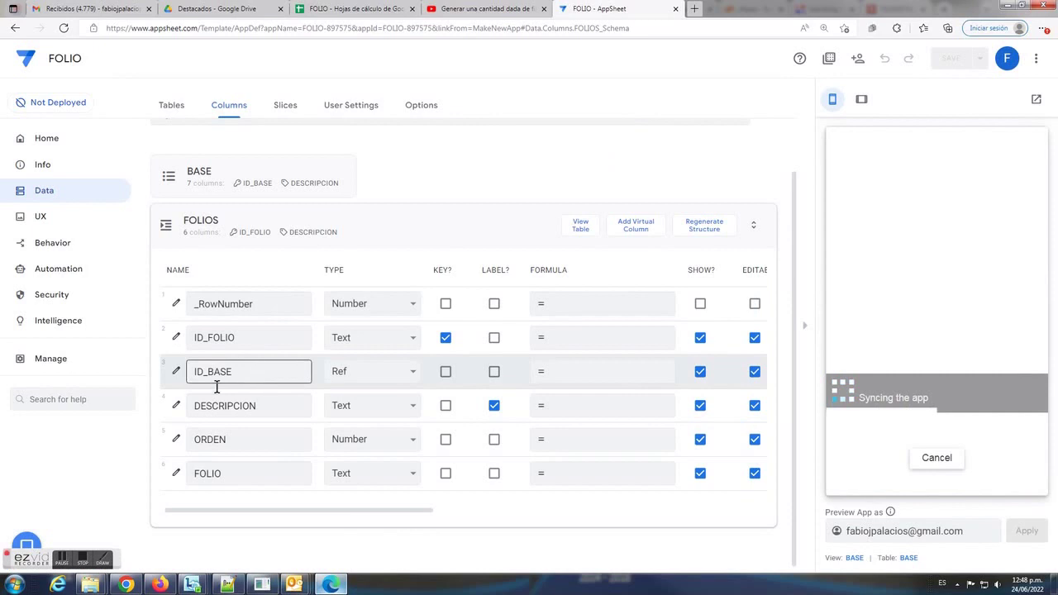
pyautogui.click(193, 405)
pyautogui.moveTo(193, 405); pyautogui.dragTo(264, 407)
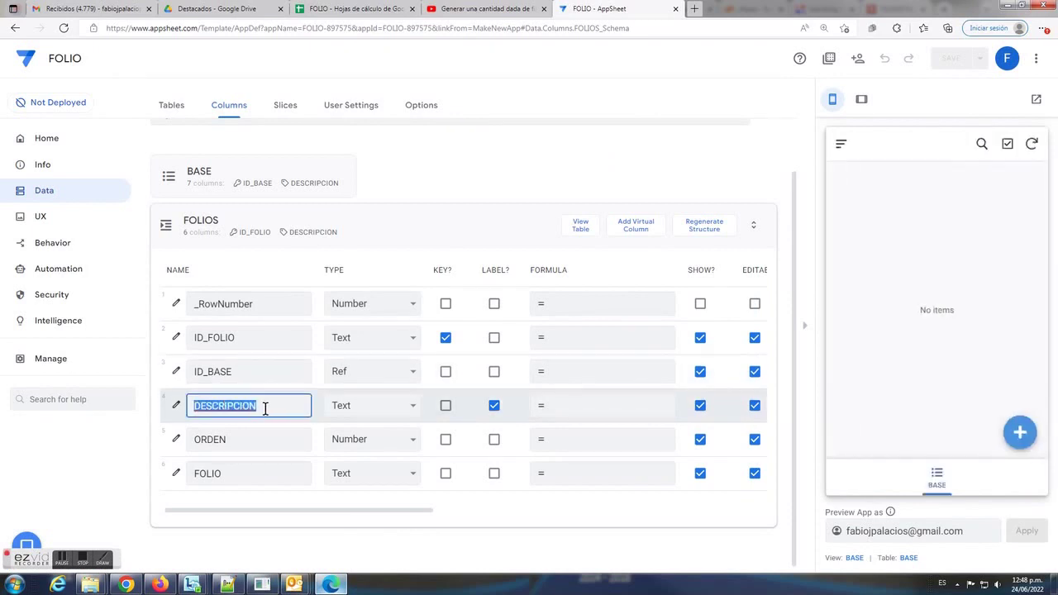
# Check the DESCRIPCION column of the BASE sheet in the FOLIO Google Sheets file, and return to AppSheet
pyautogui.click(350, 9)
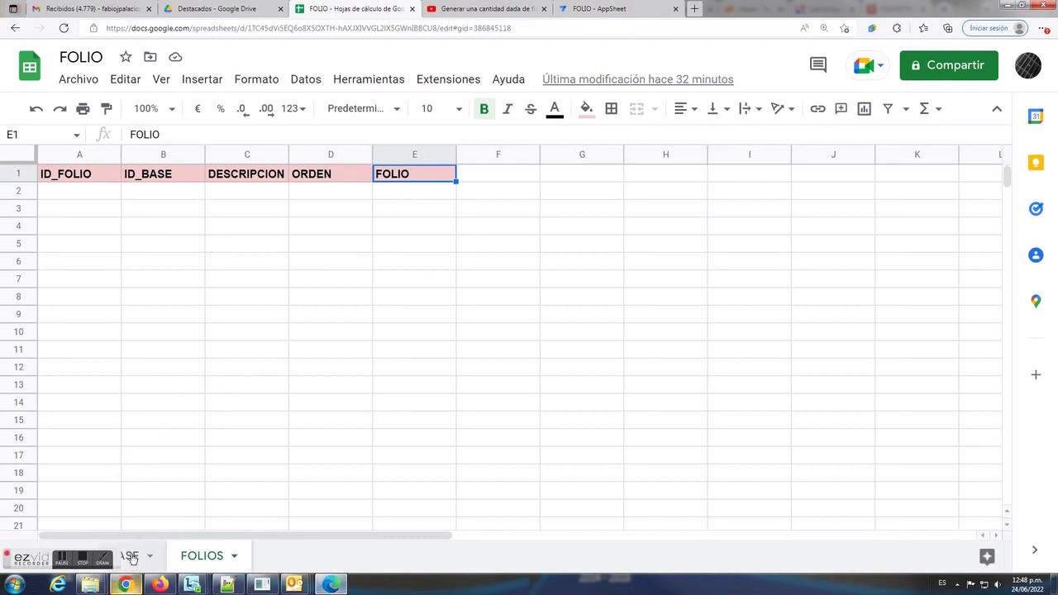
pyautogui.click(130, 556)
pyautogui.click(242, 177)
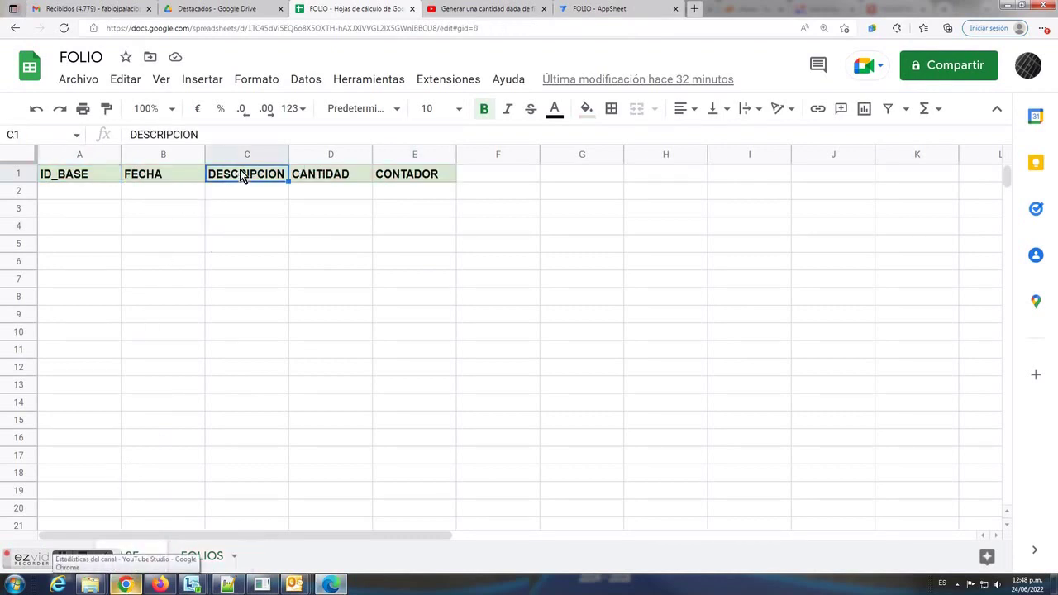
pyautogui.click(592, 9)
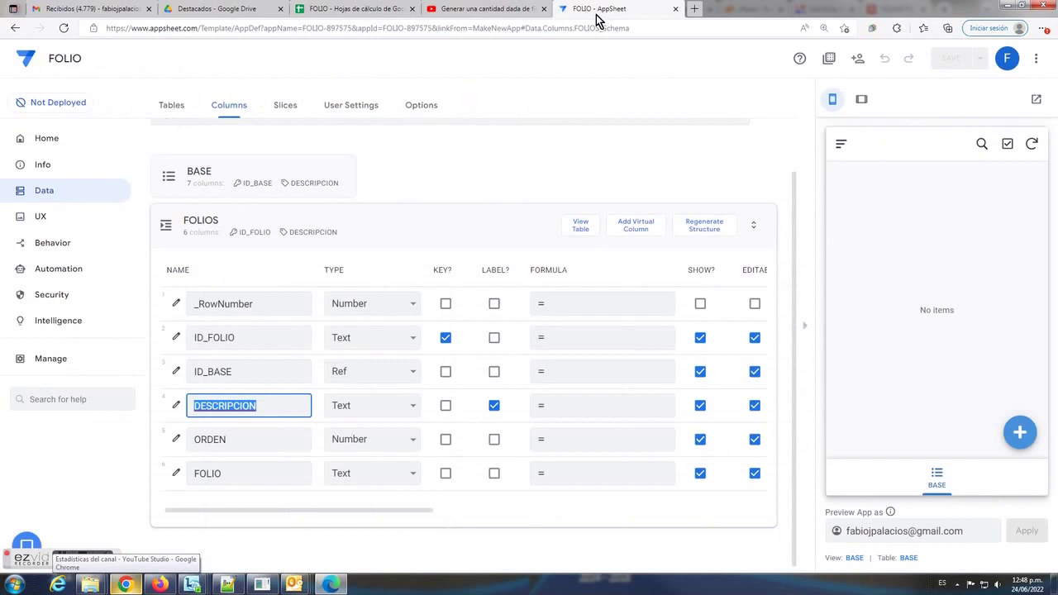
# Start the initial value formula of the FOLIOS table's DESCRIPCION column with lookup([_thisrow]
pyautogui.click(177, 405)
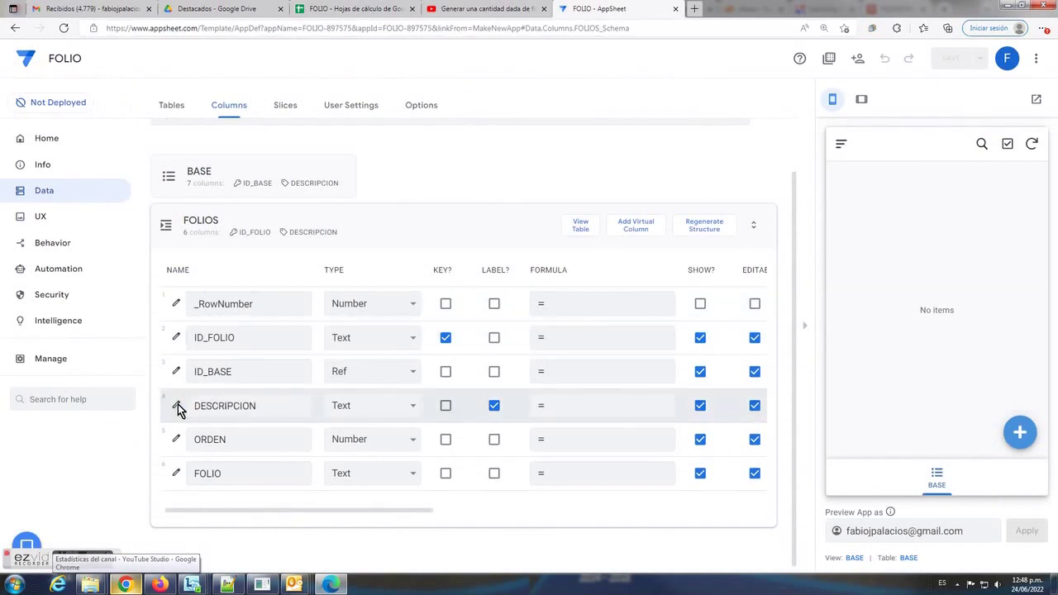
pyautogui.scroll(-1, 355, 422)
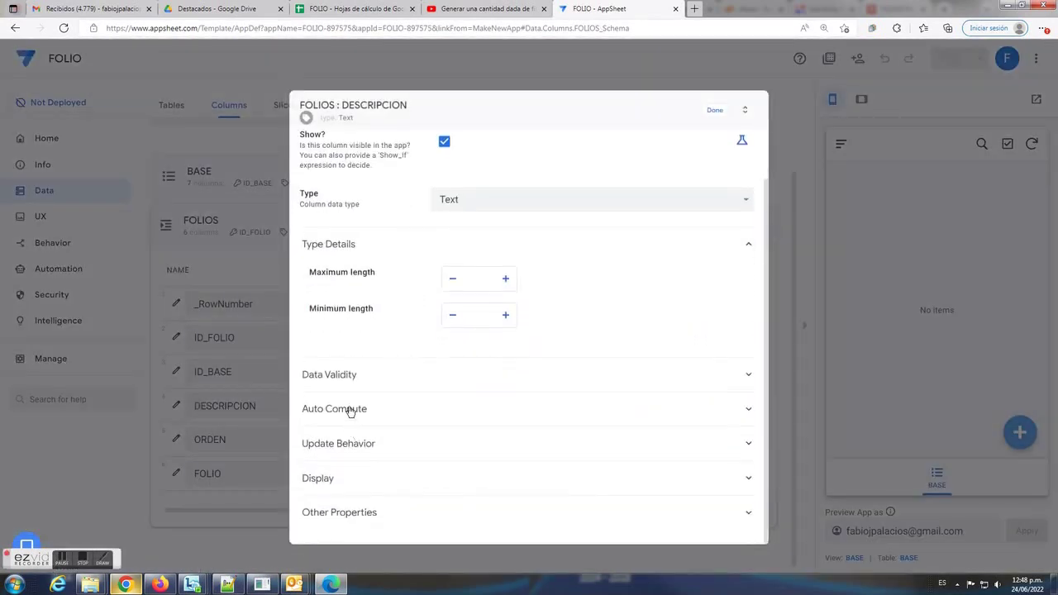
pyautogui.click(348, 408)
pyautogui.moveTo(309, 488); pyautogui.dragTo(356, 488)
pyautogui.click(491, 487)
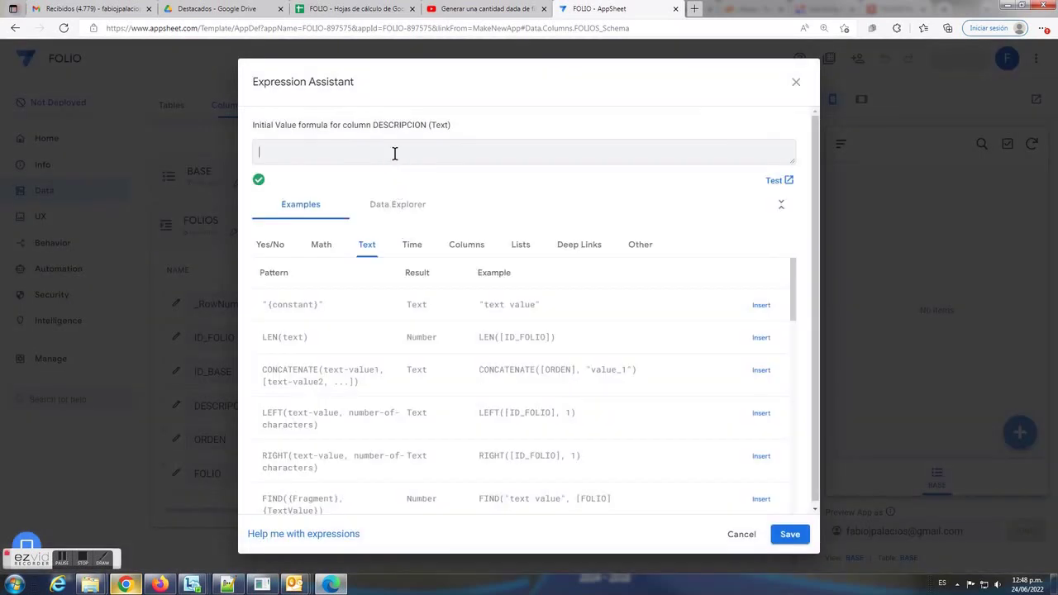
pyautogui.write('1')
pyautogui.hotkey('ctrl', '+')
pyautogui.hotkey('ctrl', '+')
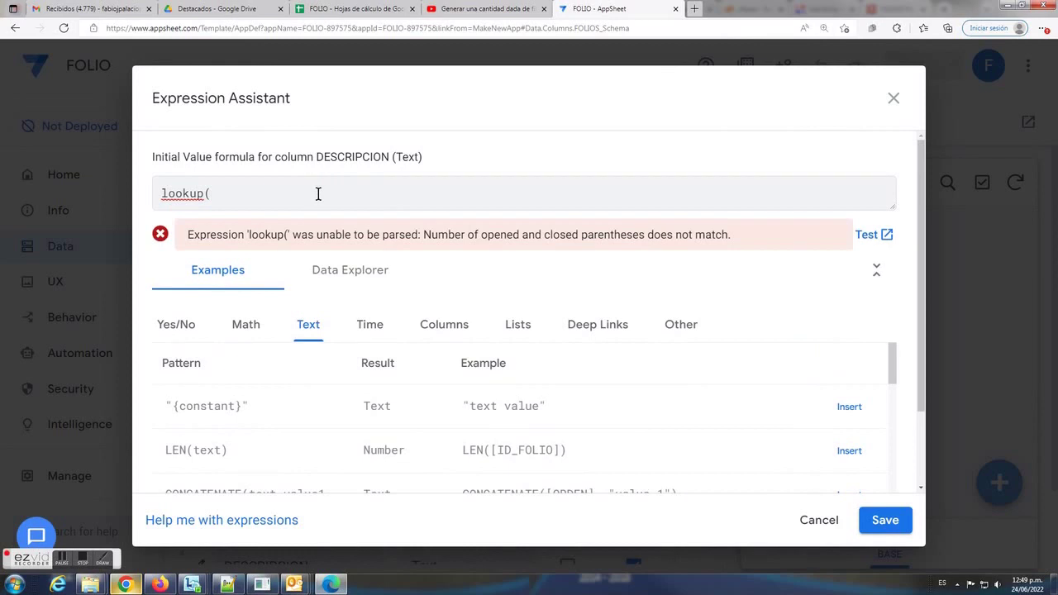
pyautogui.write('[_thisor')
pyautogui.write('w')
pyautogui.press('BackSpace')
pyautogui.press('BackSpace')
pyautogui.press('BackSpace')
pyautogui.write('row]')
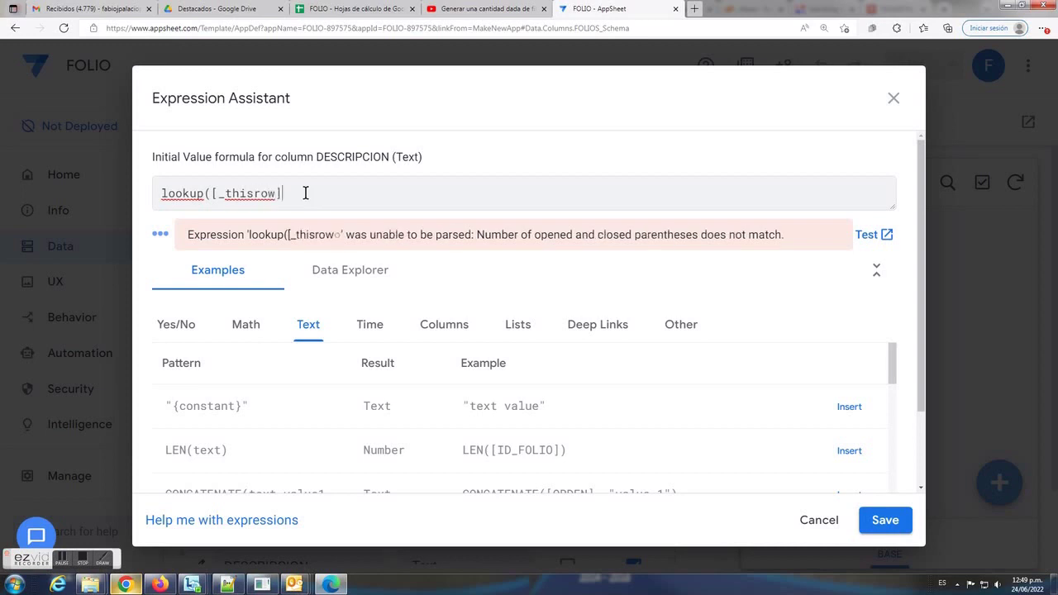
# Complete the DESCRIPCION initial value as lookup([_thisrow].[ID_BASE], BASE, ID_BASE, DESCRIPCION) and save the app
pyautogui.write('[')
pyautogui.press('BackSpace')
pyautogui.press('BackSpace')
pyautogui.write('.')
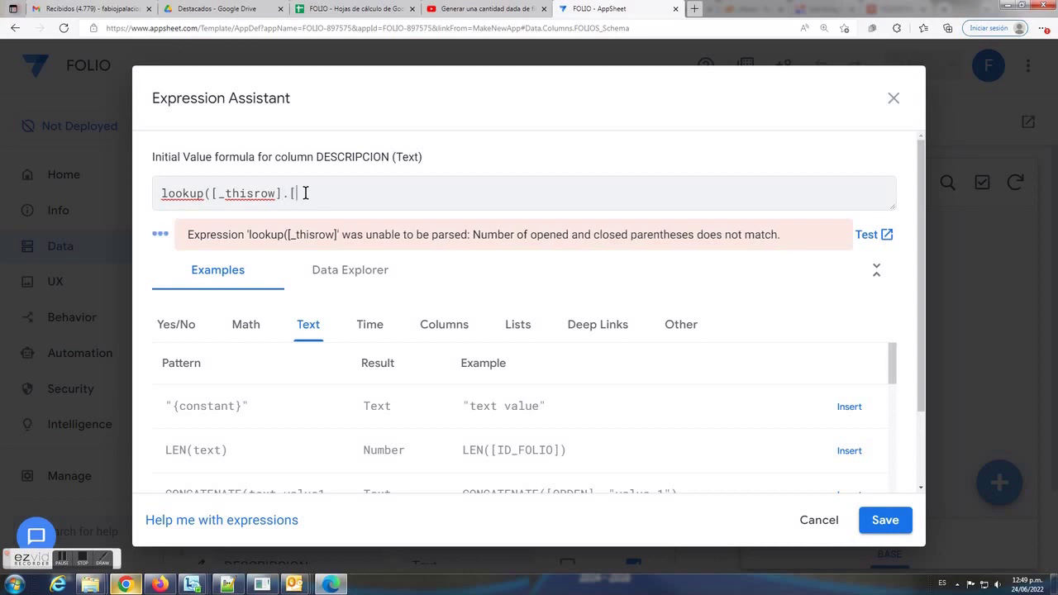
pyautogui.write('[ß')
pyautogui.press('BackSpace')
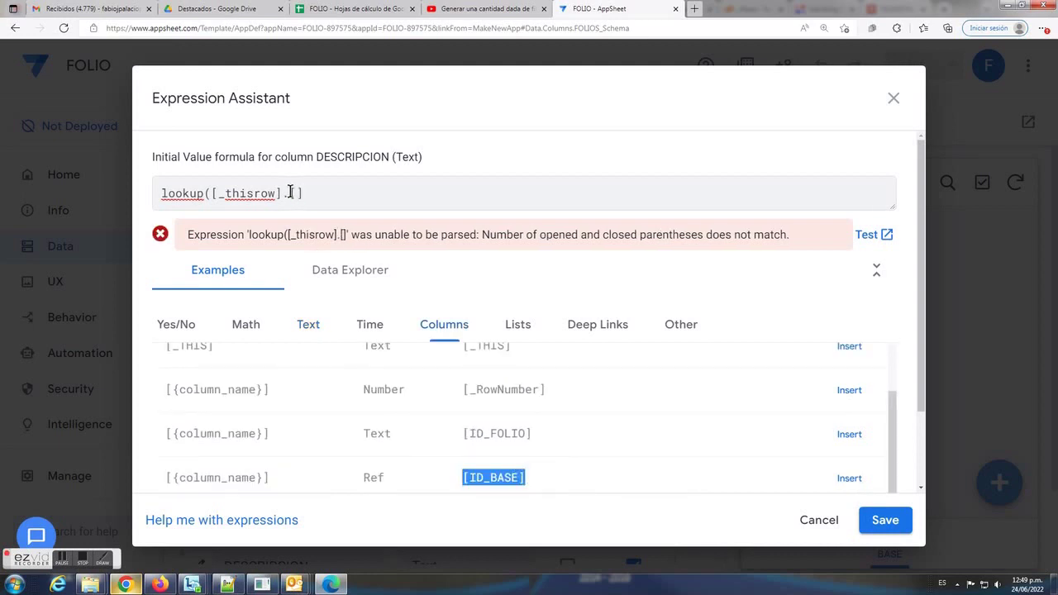
pyautogui.moveTo(290, 193); pyautogui.dragTo(318, 192)
pyautogui.write('[ID_BASE]')
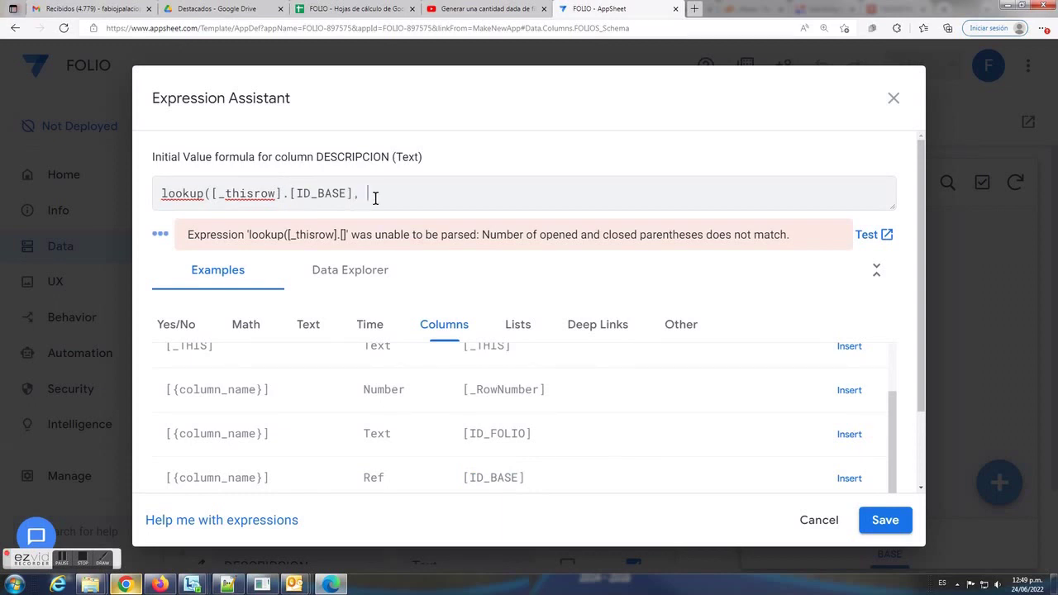
pyautogui.write(', BASE, ID_BASE, DESCRIPCION)')
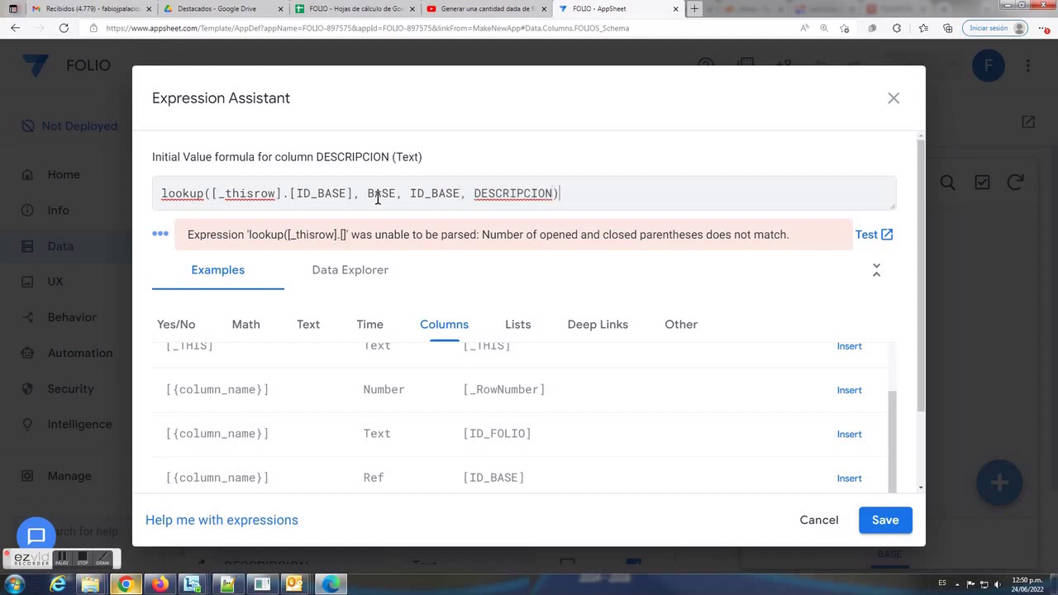
pyautogui.moveTo(575, 195); pyautogui.dragTo(3, 194)
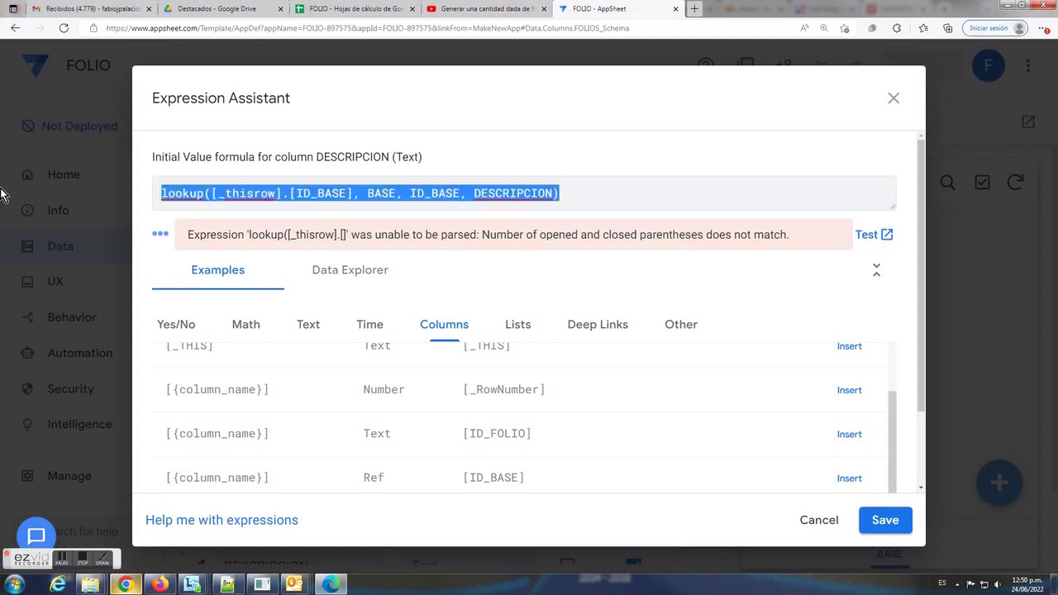
pyautogui.click(883, 520)
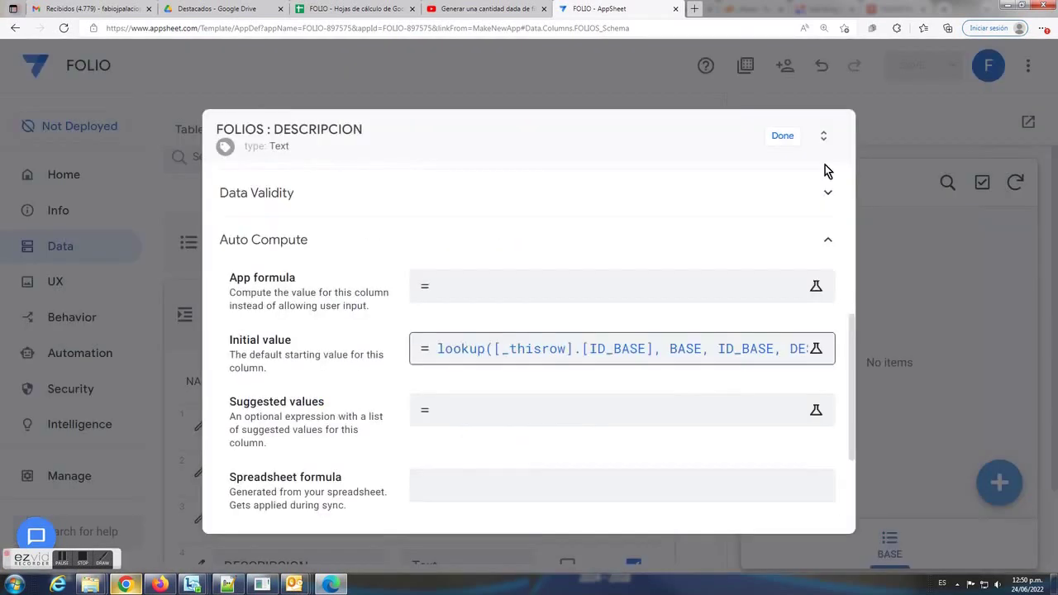
pyautogui.click(873, 89)
pyautogui.click(897, 70)
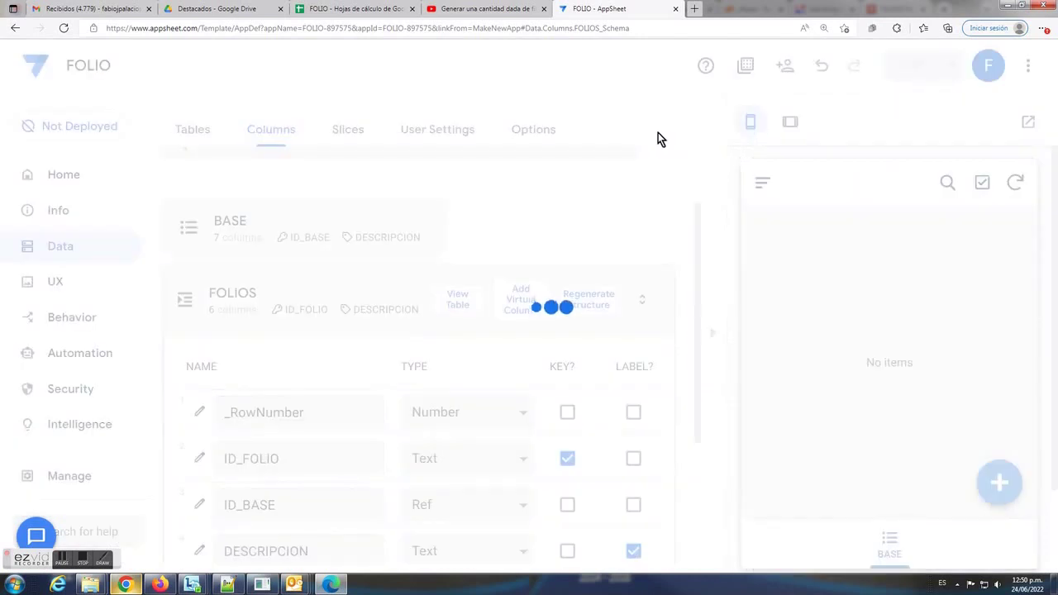
pyautogui.hotkey('ctrl', '-')
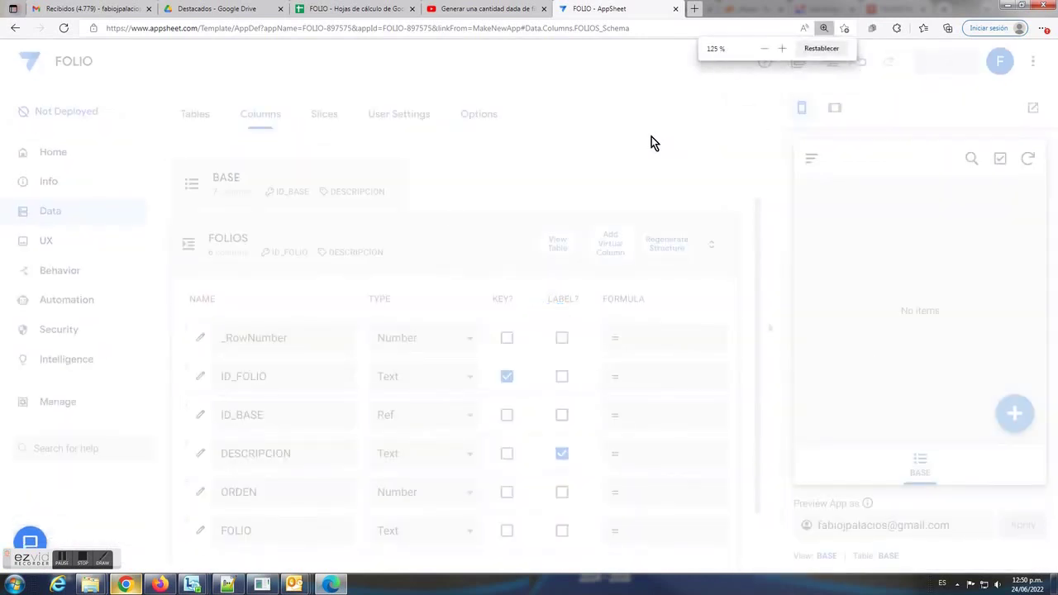
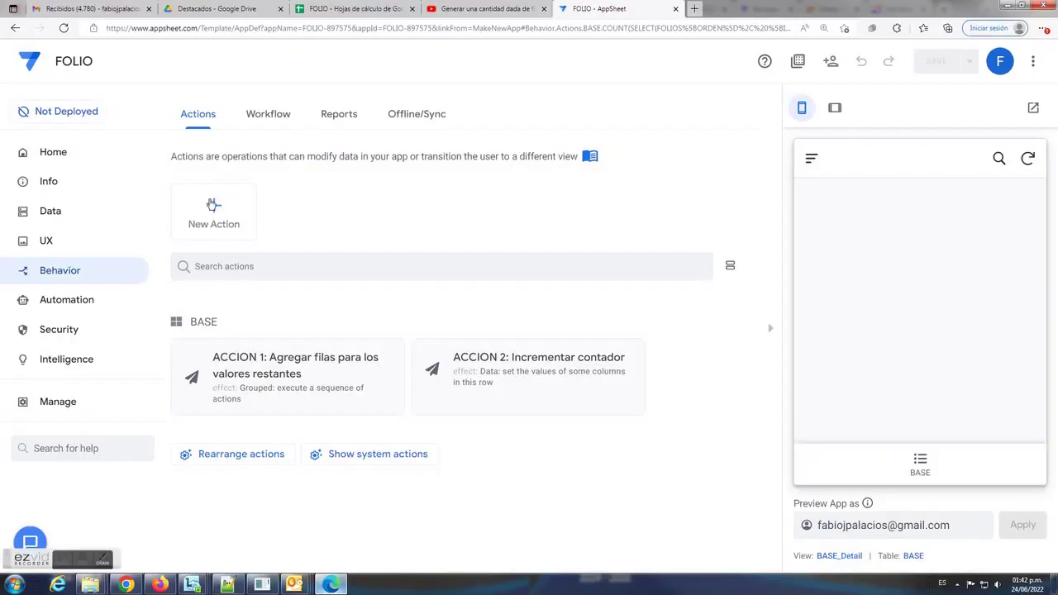
# Create a BASE action named "ACCION 3: Agregar FILA" that adds a new row to the FOLIOS table using values from this row
pyautogui.click(217, 208)
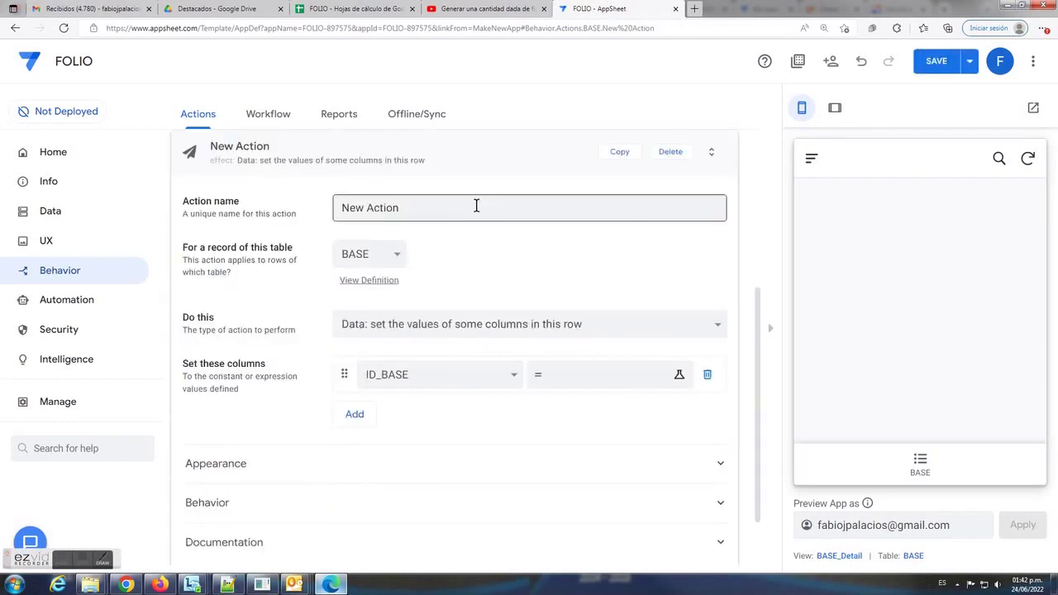
pyautogui.write('ACCION 3: Agregar FILA')
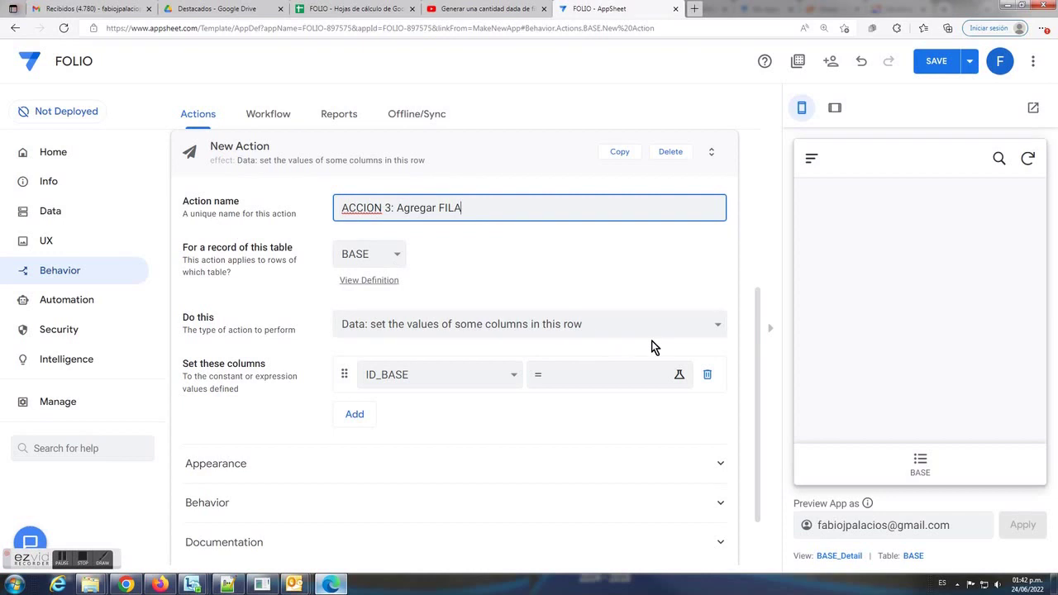
pyautogui.click(711, 330)
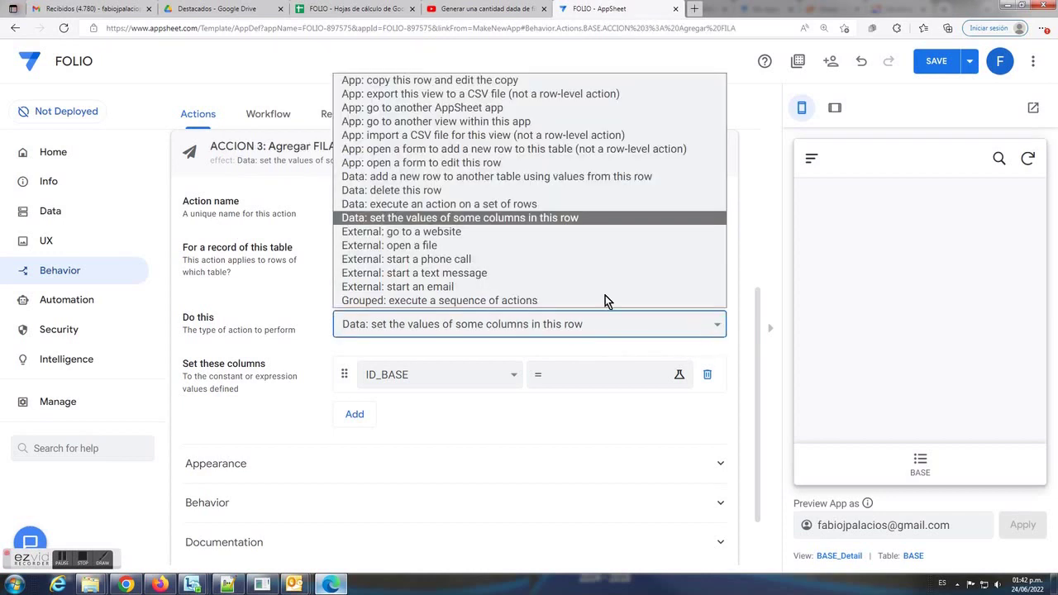
pyautogui.click(438, 176)
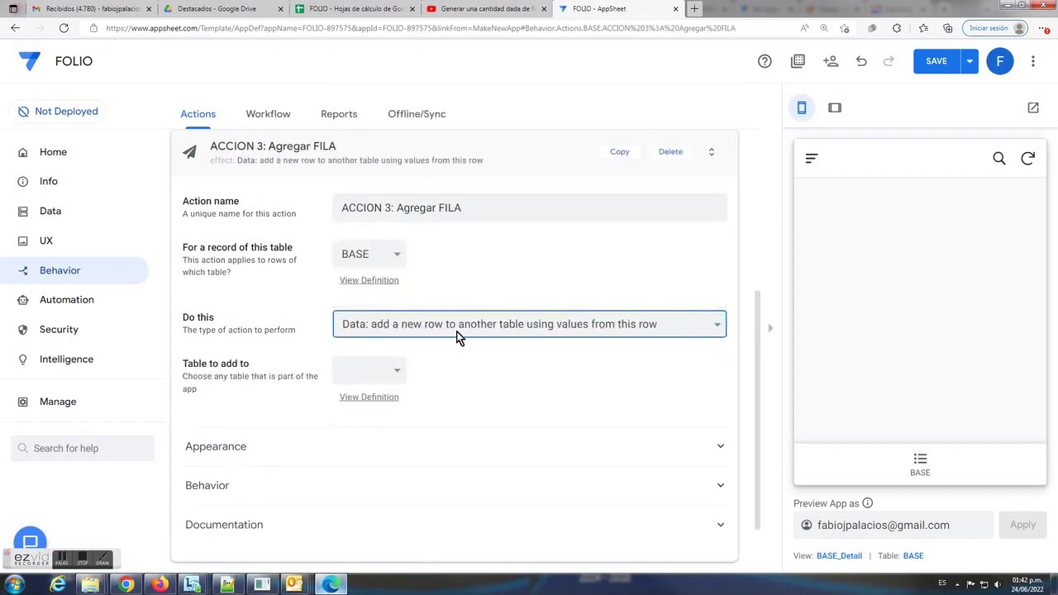
pyautogui.click(401, 369)
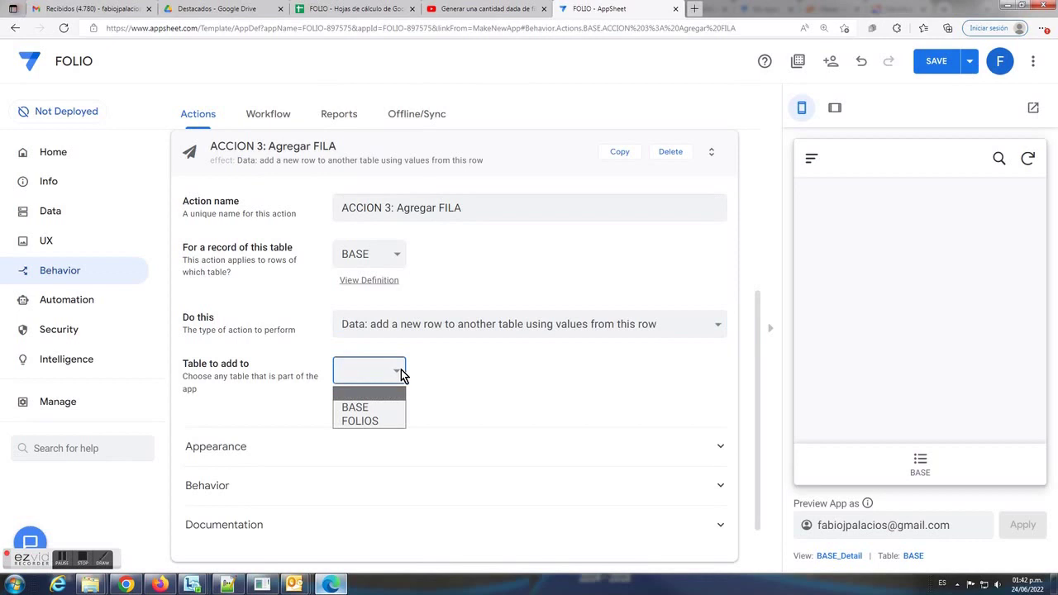
pyautogui.click(378, 419)
# Set the action's ID_BASE column to the expression [ID_BASE]
pyautogui.click(555, 447)
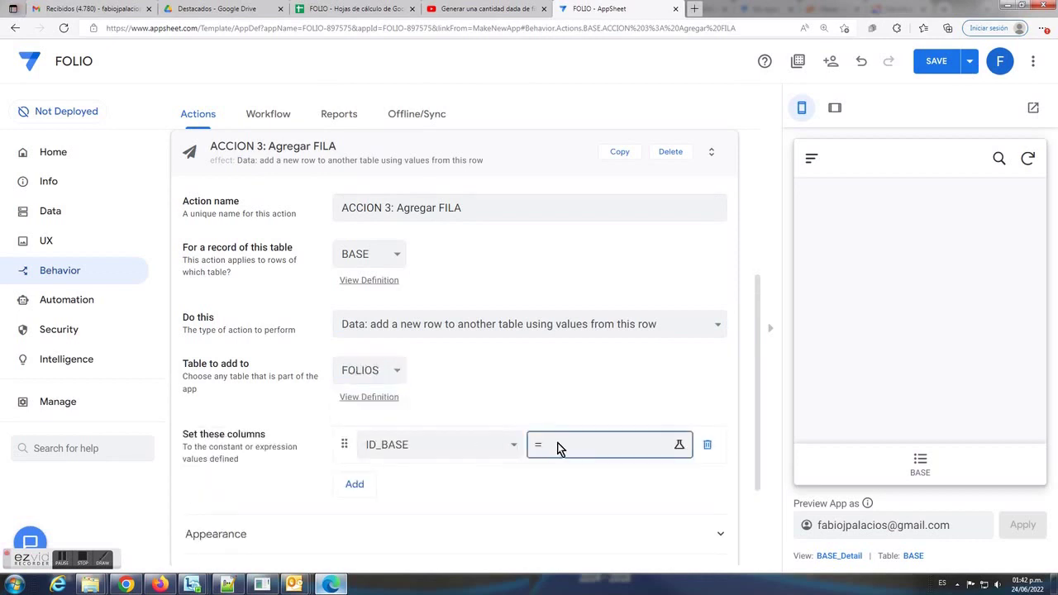
pyautogui.click(468, 278)
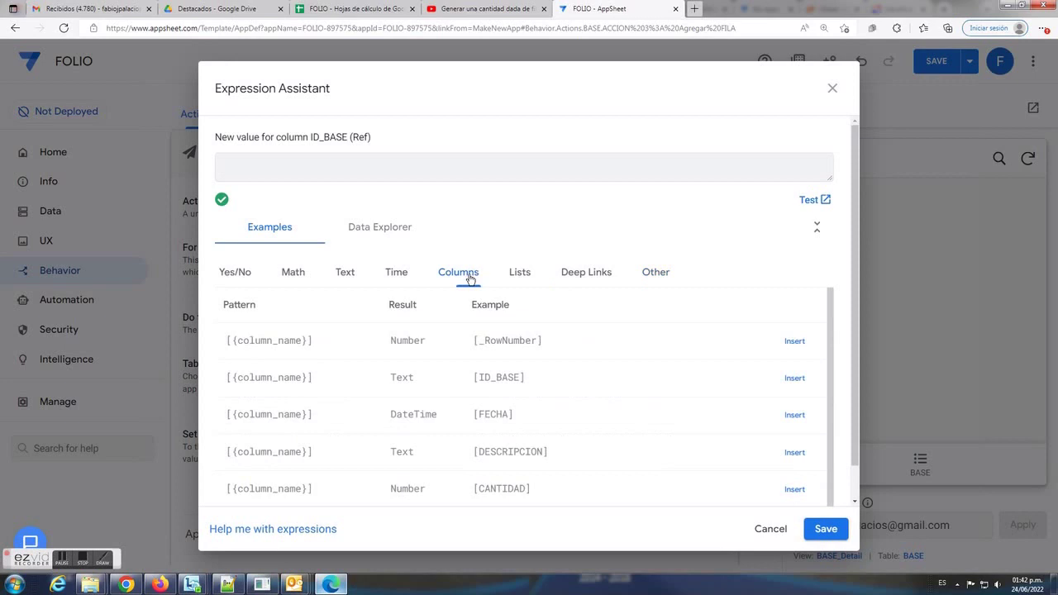
pyautogui.click(791, 379)
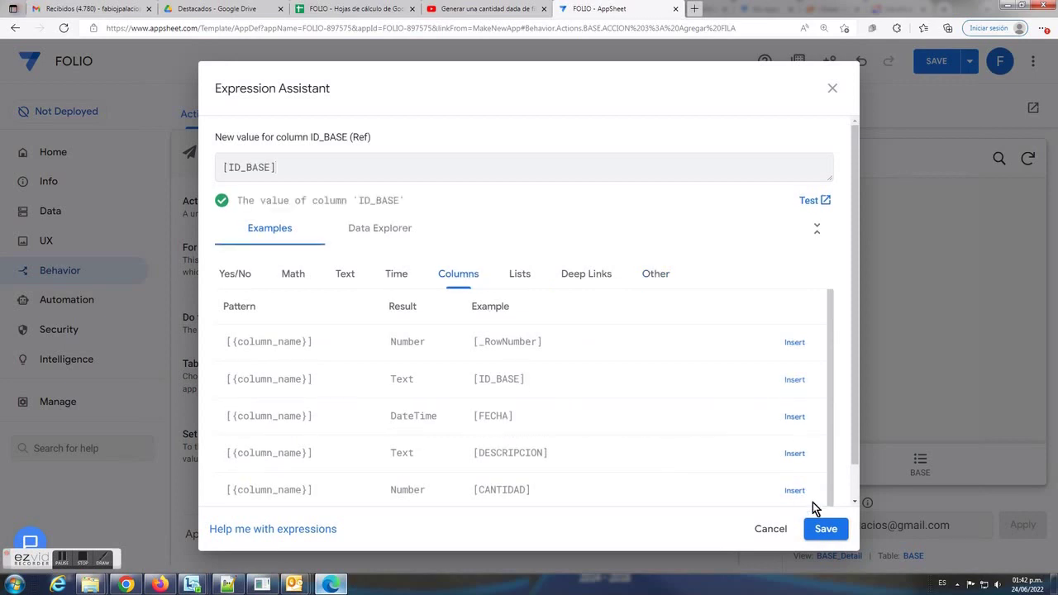
pyautogui.click(827, 530)
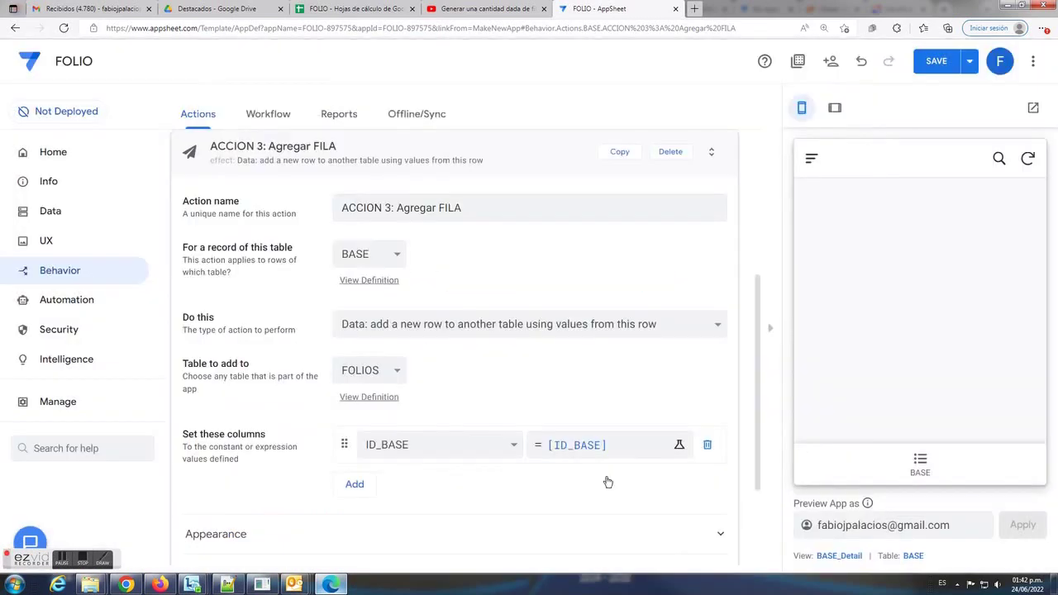
# Add ORDEN to the columns set by the action and open its value expression
pyautogui.click(353, 494)
pyautogui.click(515, 488)
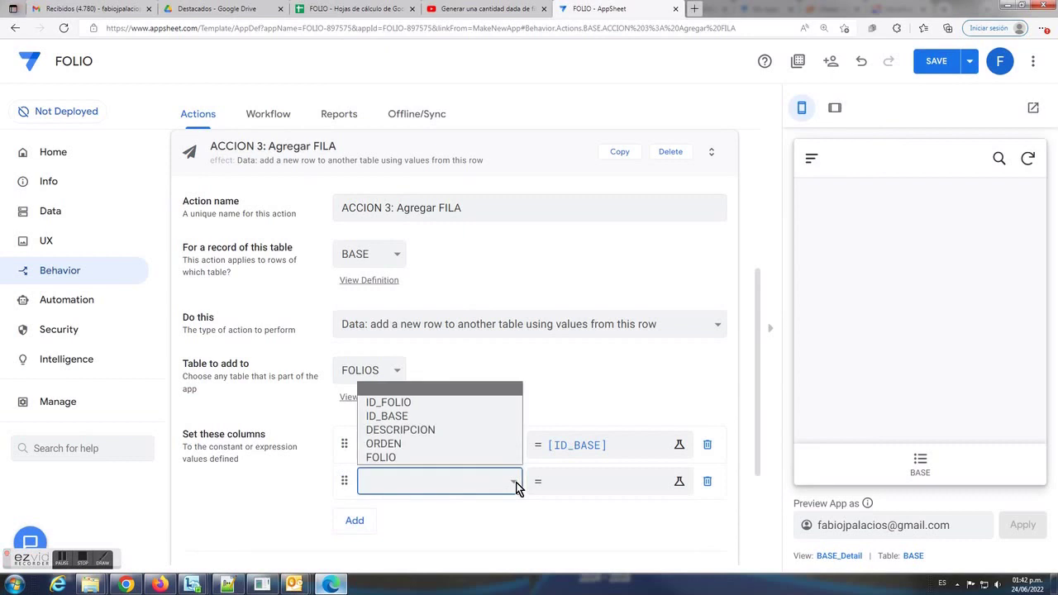
pyautogui.click(457, 443)
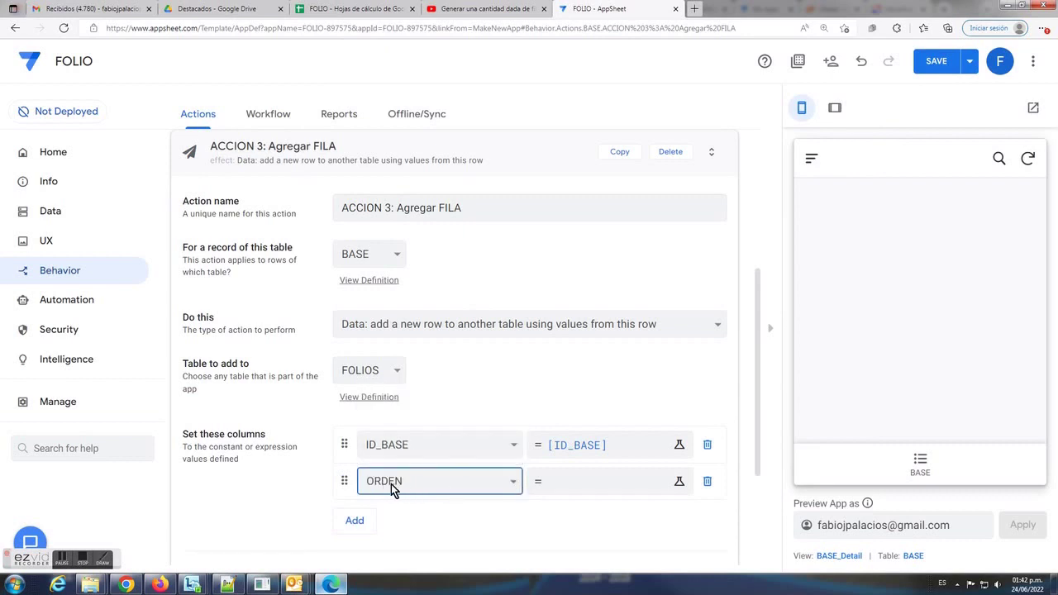
pyautogui.click(588, 487)
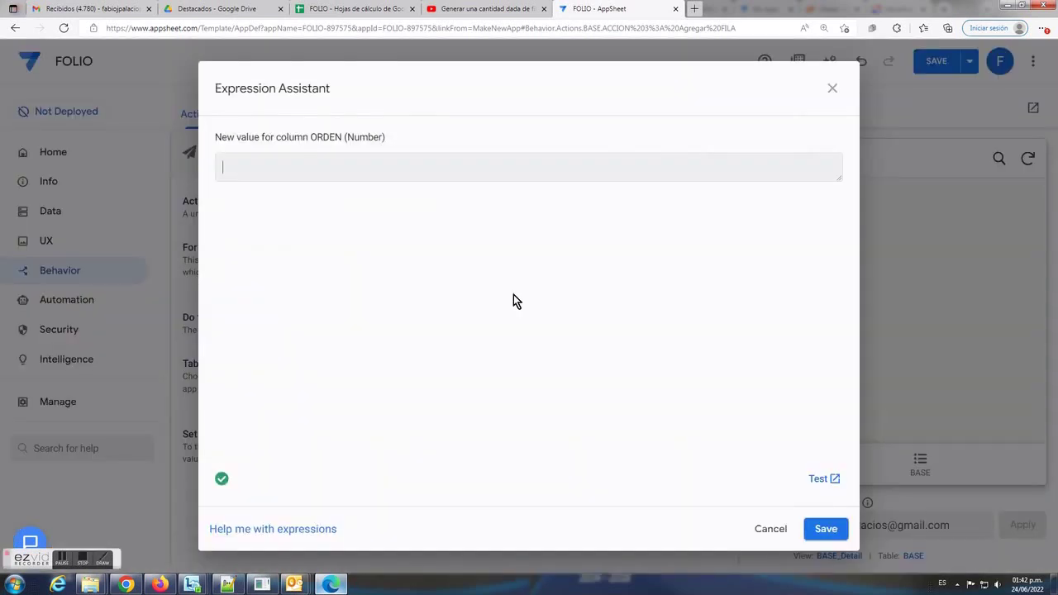
# Switch to Notepad++, review the action 3 notes, and copy the COUNT(SELECT(FOLIOS[ORDEN], TRUE)) + COUNT(SELECT(FOLIOS[ORDEN], [ID_BASE]=[_THISROW].[ID_BASE])) formula
pyautogui.click(230, 581)
pyautogui.moveTo(327, 113); pyautogui.dragTo(48, 112)
pyautogui.moveTo(73, 158); pyautogui.dragTo(809, 159)
pyautogui.doubleClick(308, 159)
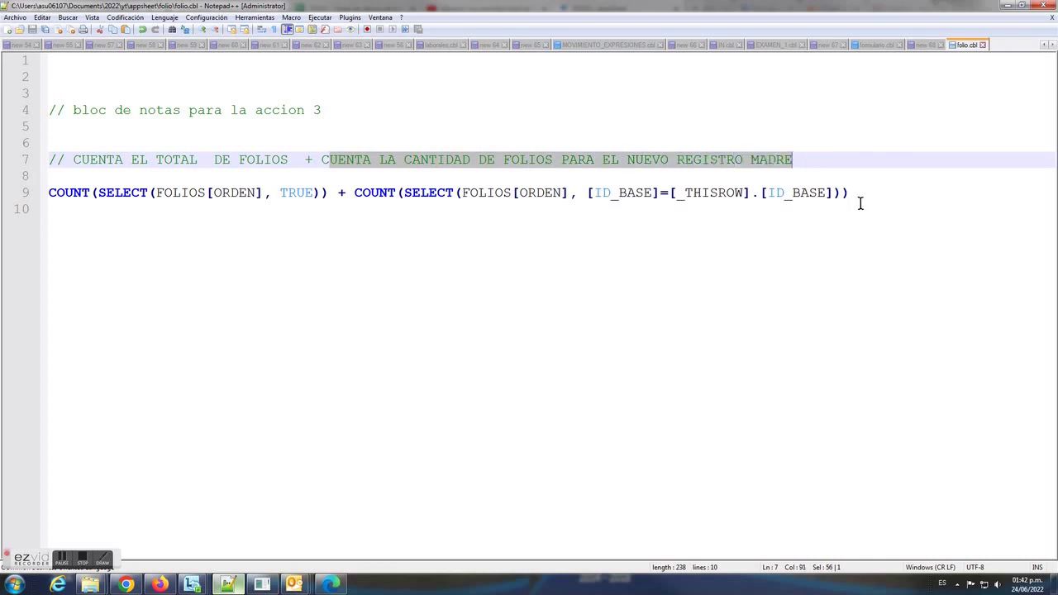
pyautogui.moveTo(861, 193); pyautogui.dragTo(33, 193)
pyautogui.rightClick(64, 192)
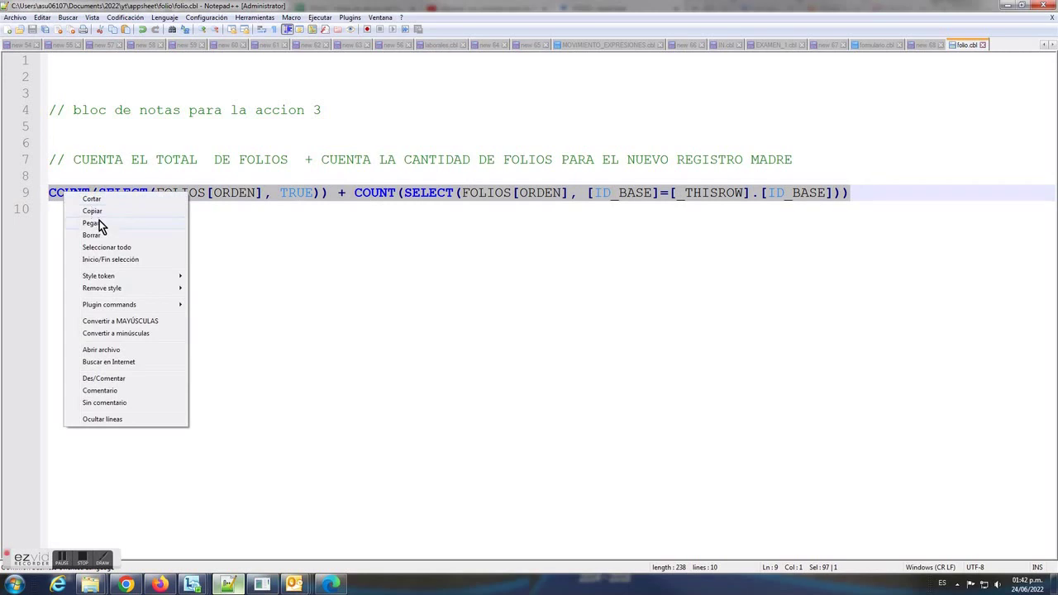
pyautogui.click(101, 214)
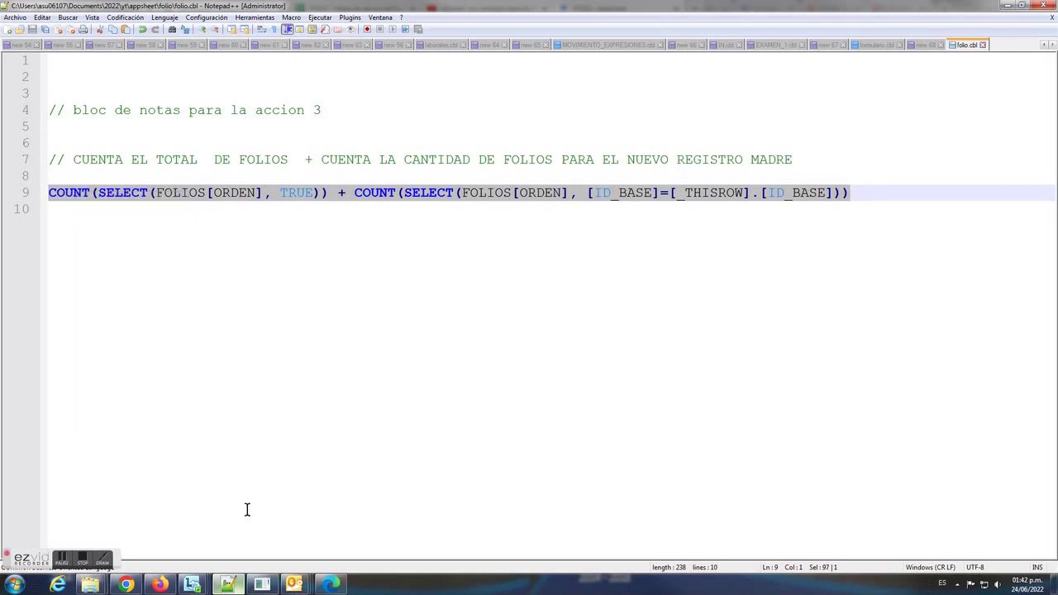
# Return to AppSheet, paste the copied COUNT formula as the new value for ORDEN, and save the expression
pyautogui.click(330, 584)
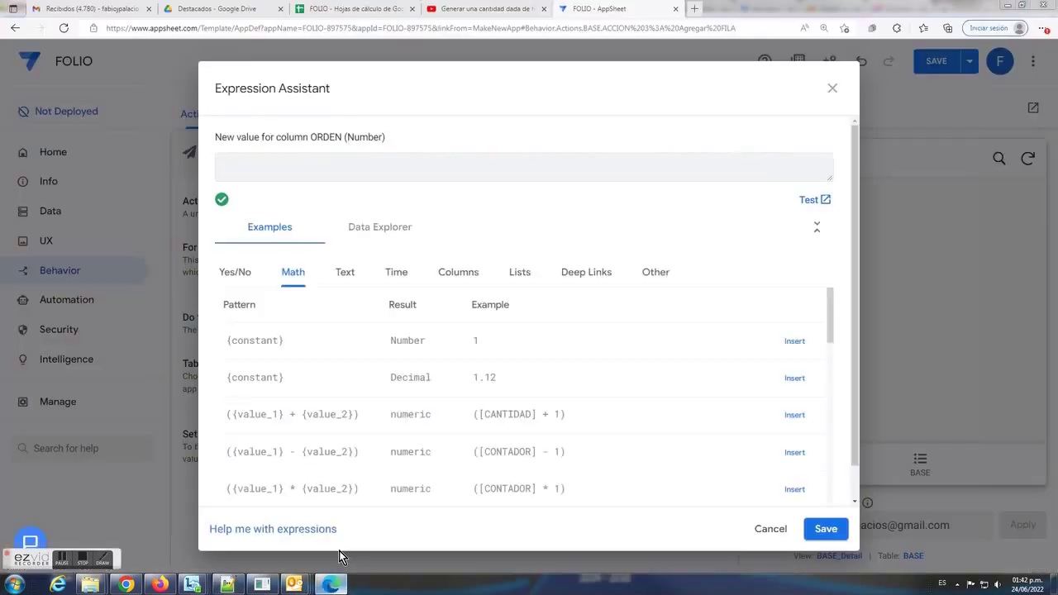
pyautogui.rightClick(294, 165)
pyautogui.click(337, 244)
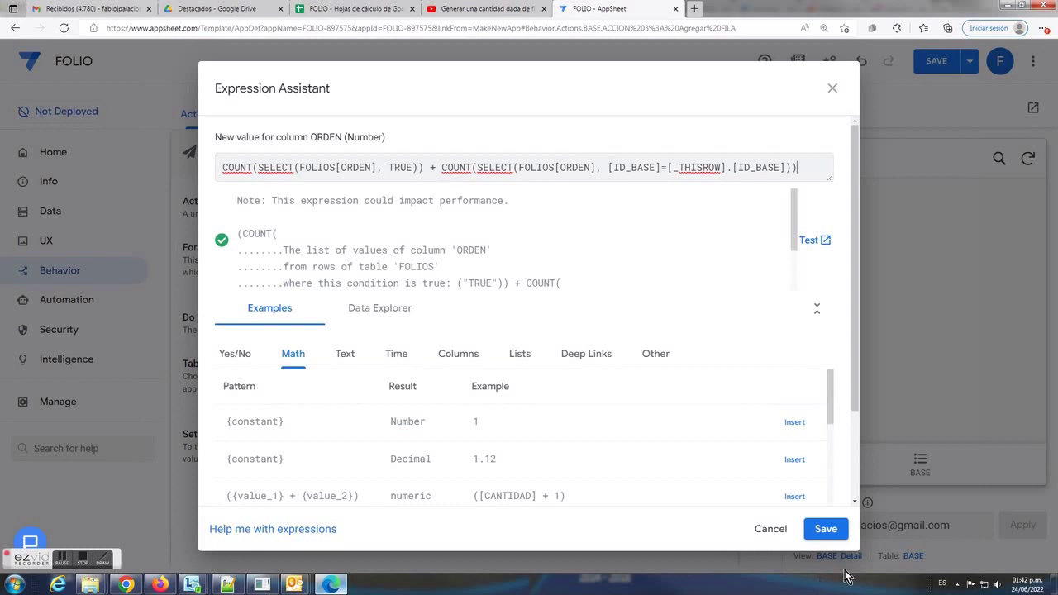
pyautogui.click(826, 529)
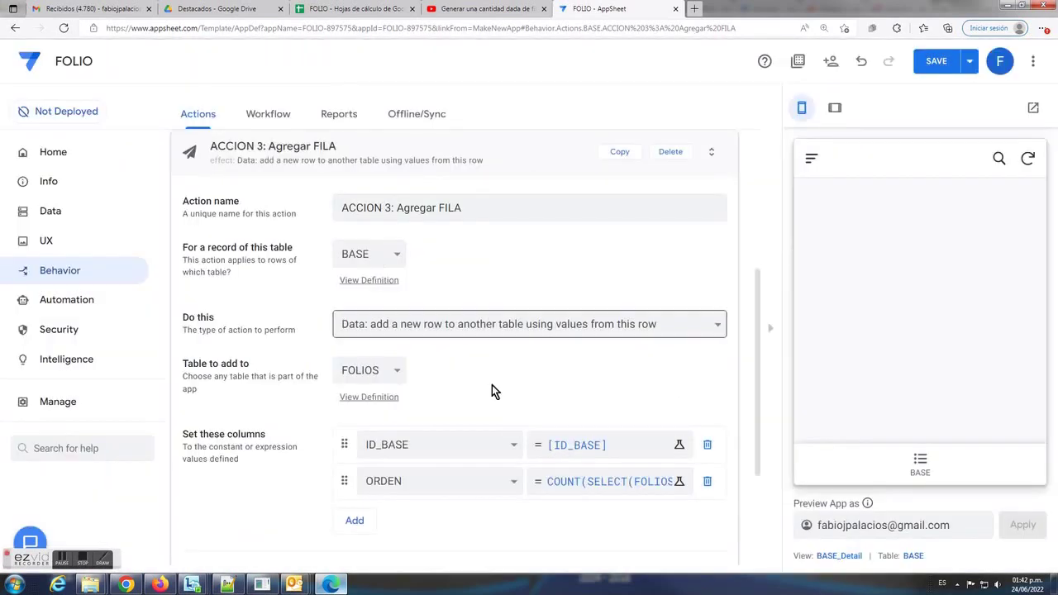
# Set the prominence of ACCION 3: Agregar FILA to Do not display and save the app
pyautogui.scroll(-2, 368, 472)
pyautogui.click(236, 441)
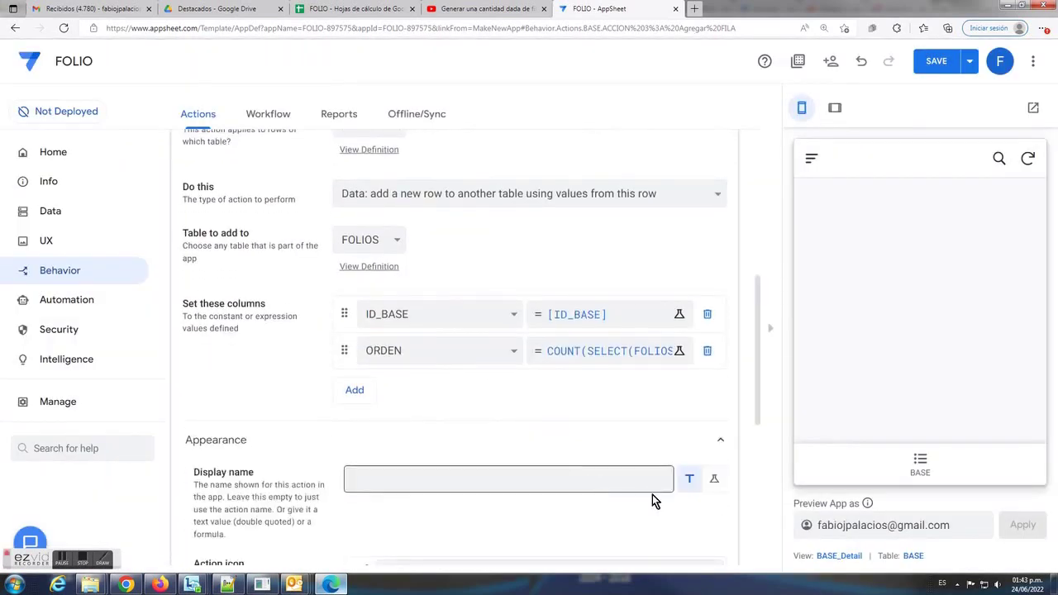
pyautogui.scroll(-3, 654, 499)
pyautogui.click(680, 559)
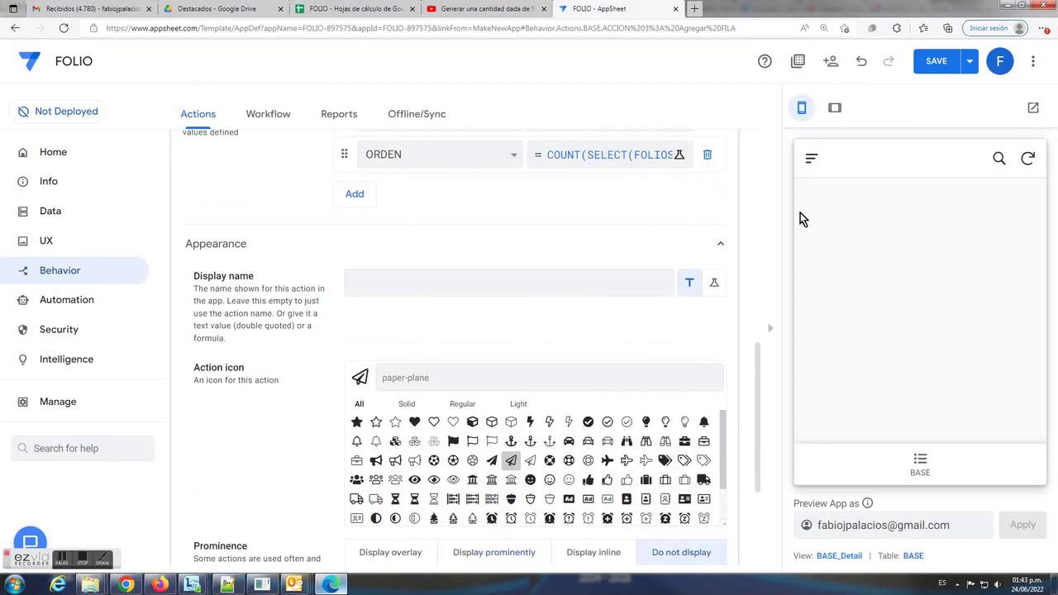
pyautogui.scroll(9, 656, 193)
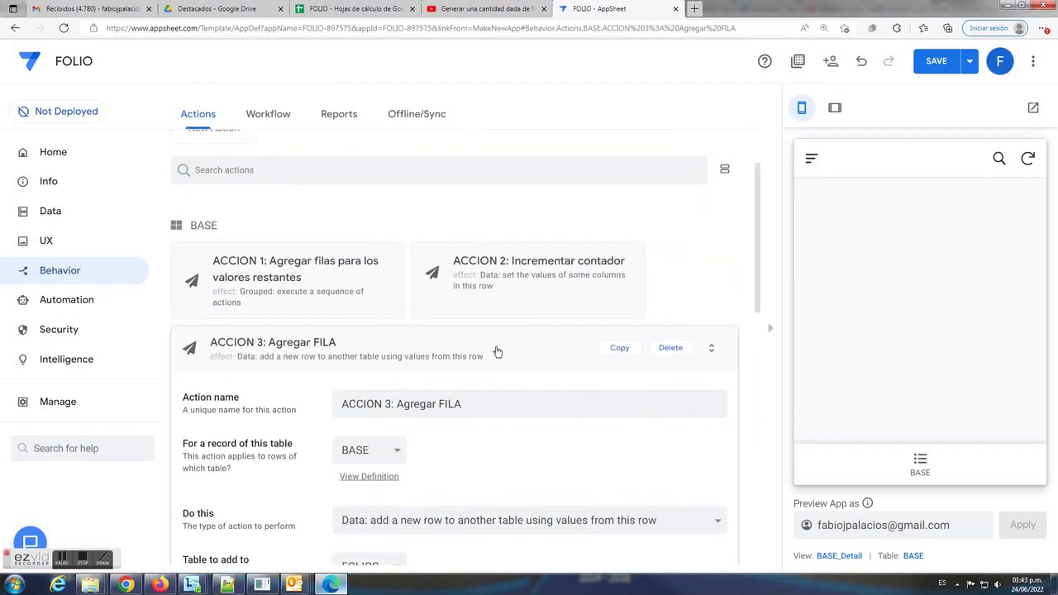
pyautogui.click(497, 351)
pyautogui.click(936, 62)
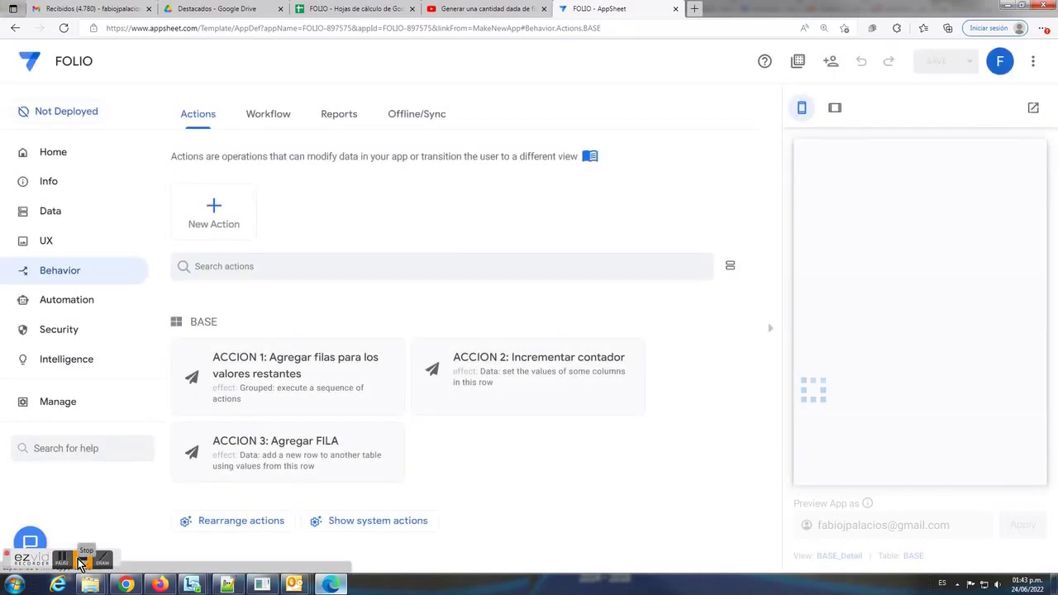
pyautogui.click(80, 562)
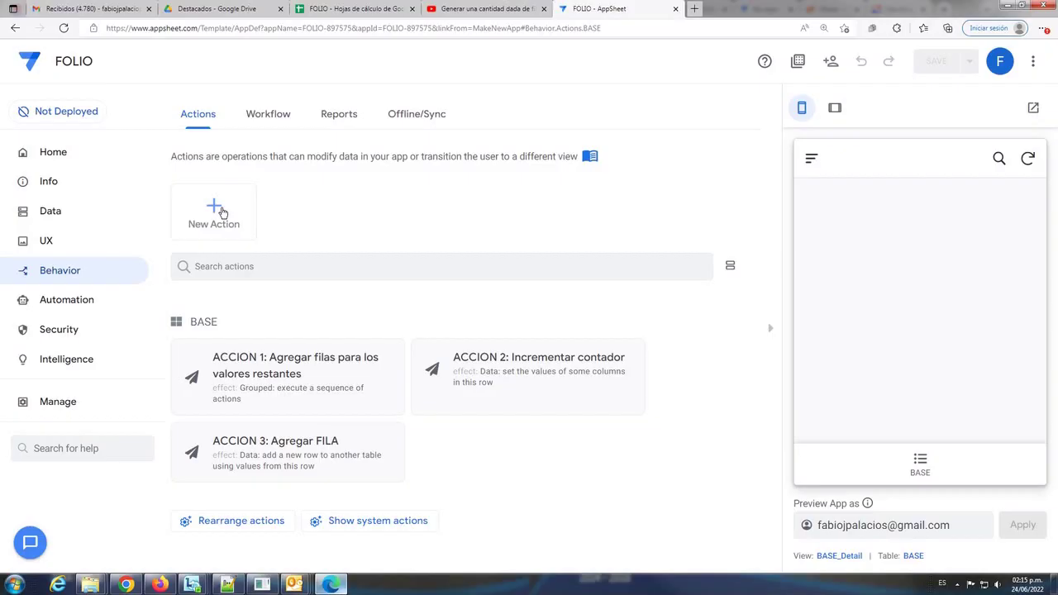
# Create an action named "ACCION 4: Agregar mas filas" for the BASE table that executes an action on a set of rows
pyautogui.click(217, 210)
pyautogui.moveTo(481, 211); pyautogui.dragTo(174, 207)
pyautogui.hotkey('ctrl', 'v')
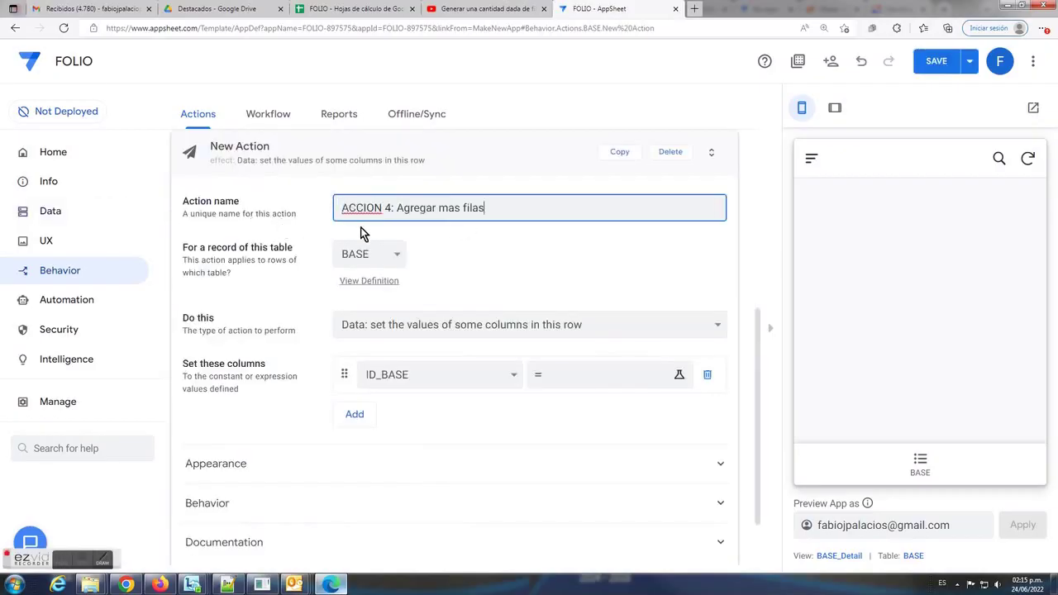
pyautogui.click(398, 256)
pyautogui.click(356, 273)
pyautogui.click(710, 325)
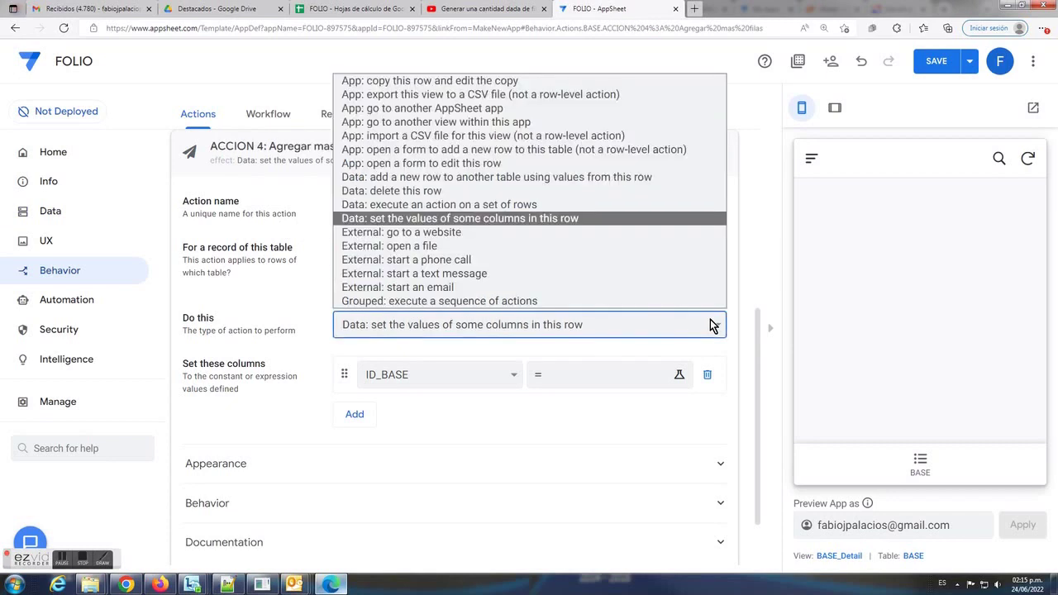
pyautogui.click(468, 205)
# Configure ACCION 4 to run ACCION 1: Agregar filas para los valores restantes on the BASE rows given by LIST([_THISROW])
pyautogui.click(398, 372)
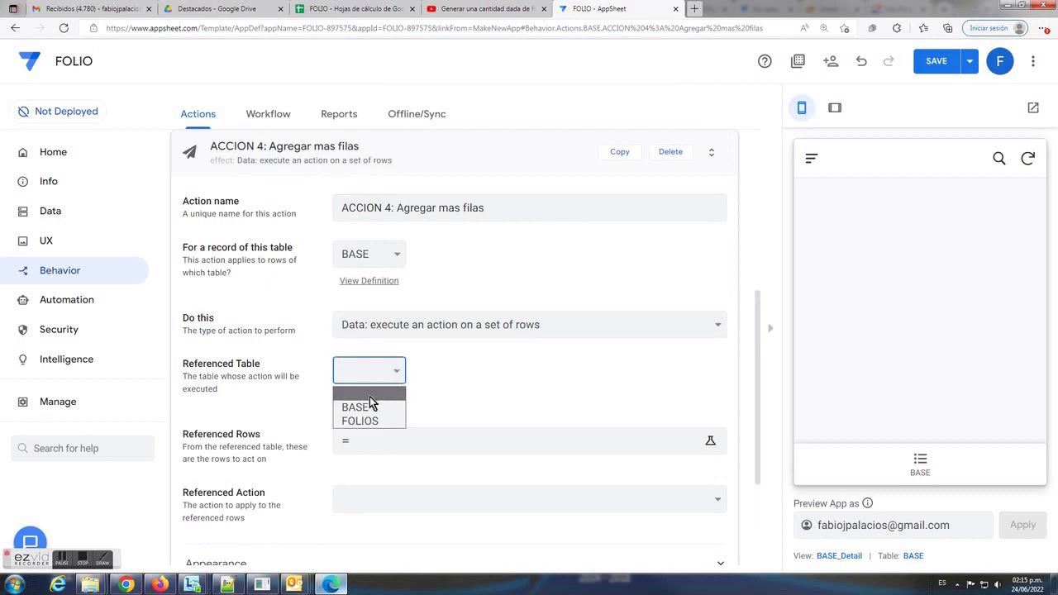
pyautogui.click(367, 406)
pyautogui.click(384, 443)
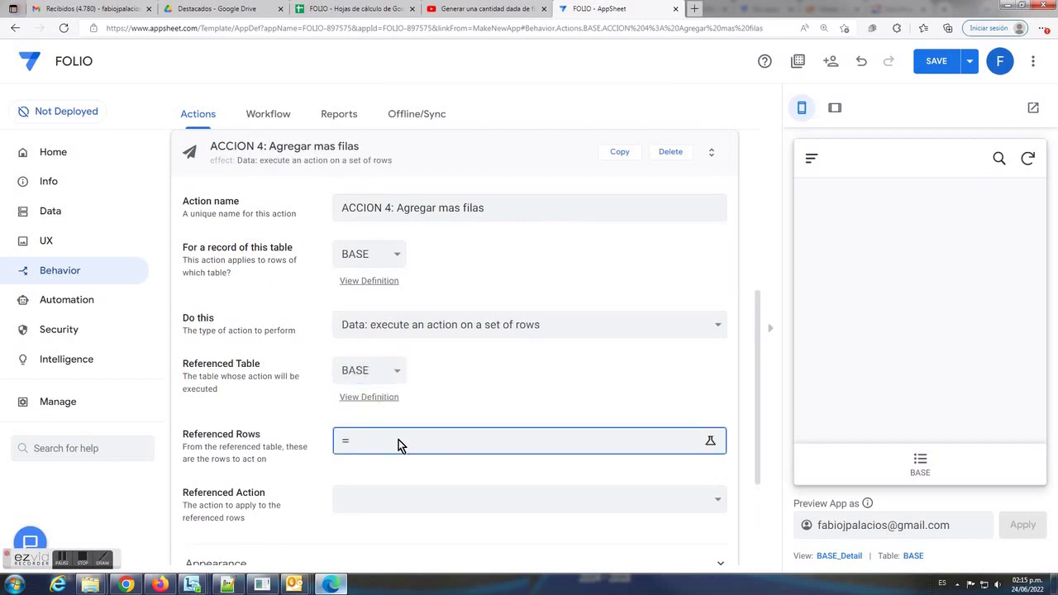
pyautogui.write('L')
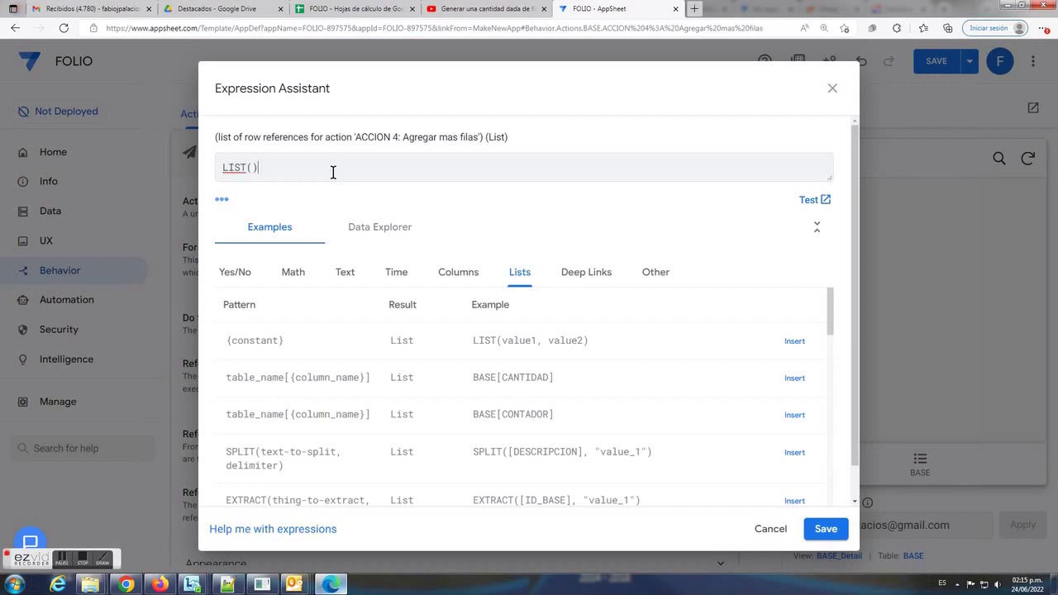
pyautogui.write('IST([_THISROW')
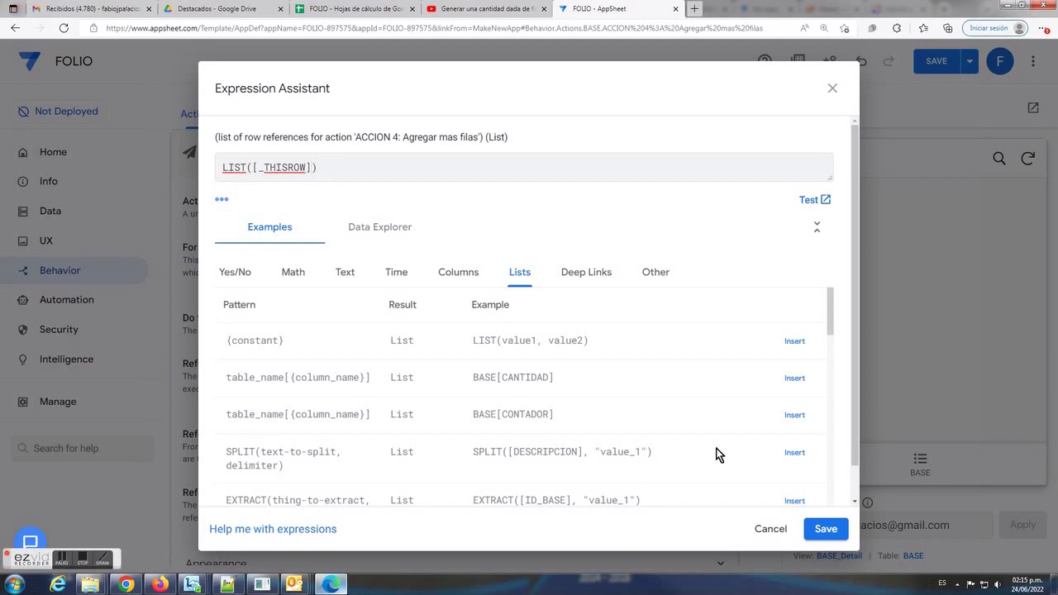
pyautogui.click(826, 529)
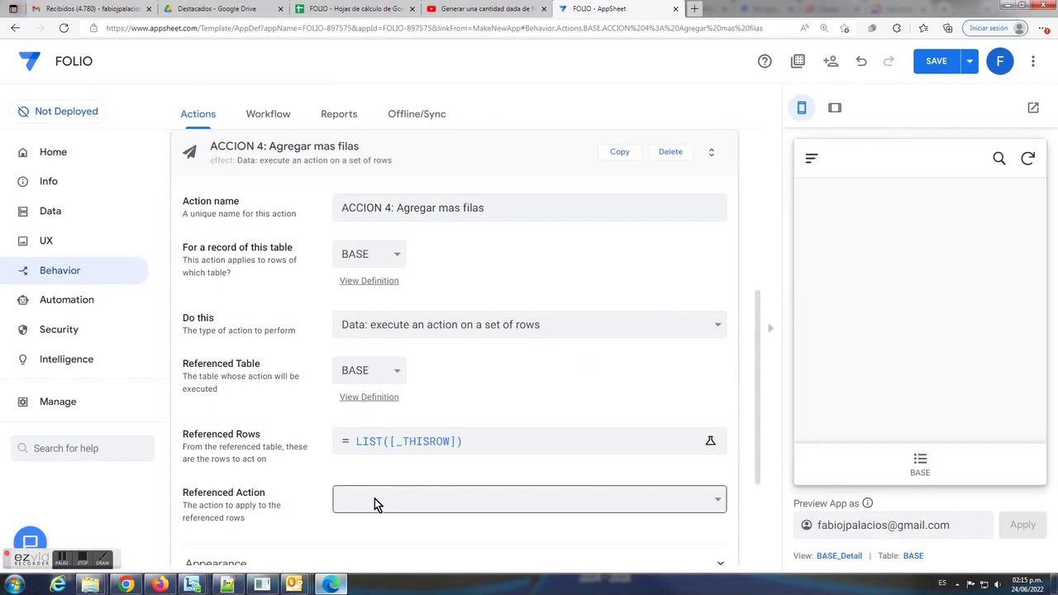
pyautogui.click(431, 504)
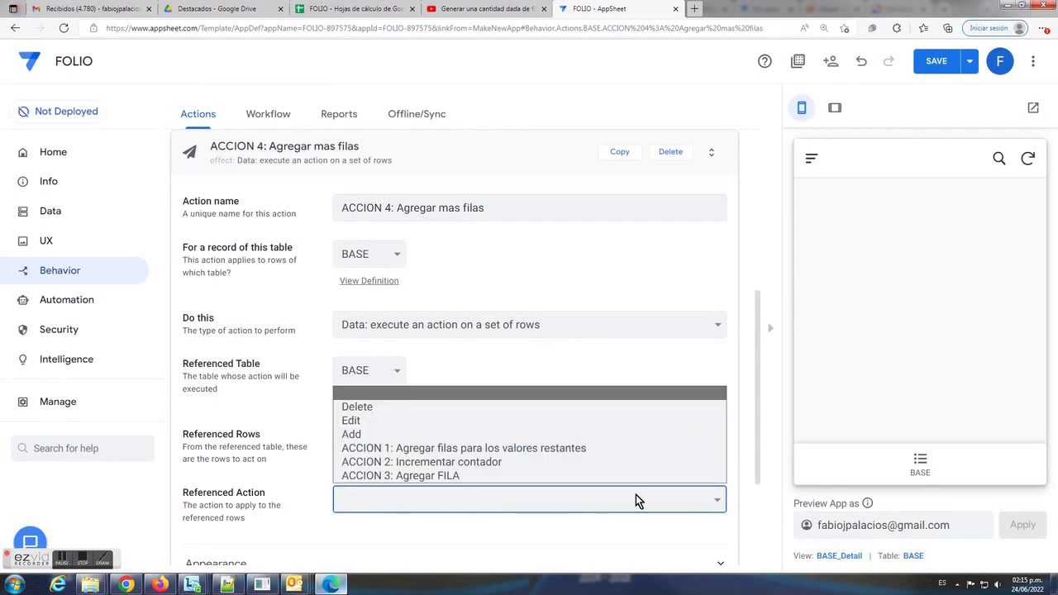
pyautogui.click(604, 447)
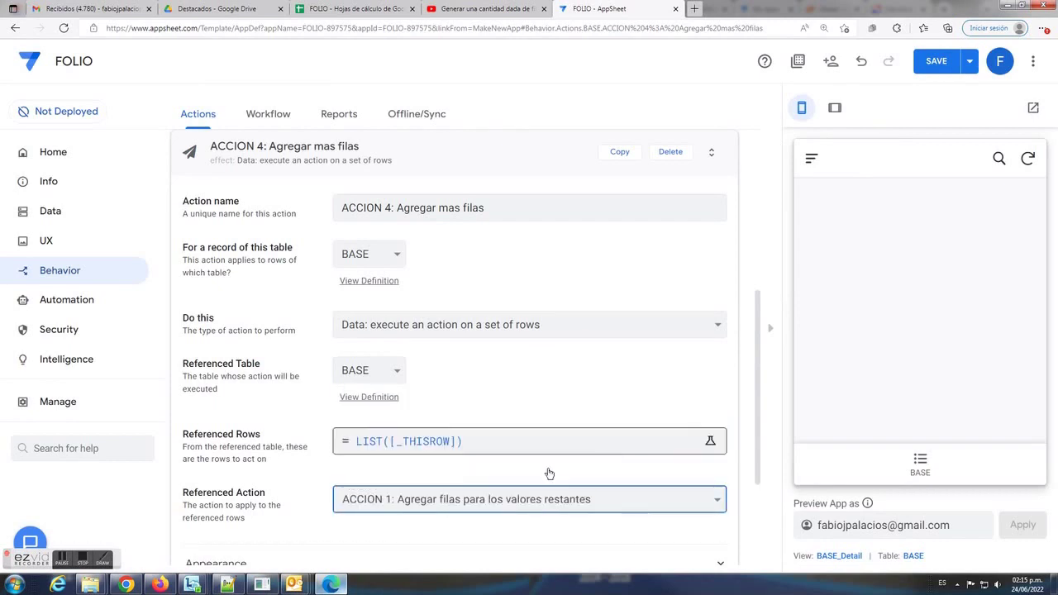
# Set the prominence of ACCION 4: Agregar mas filas to Do not display and save the app
pyautogui.scroll(-2, 571, 482)
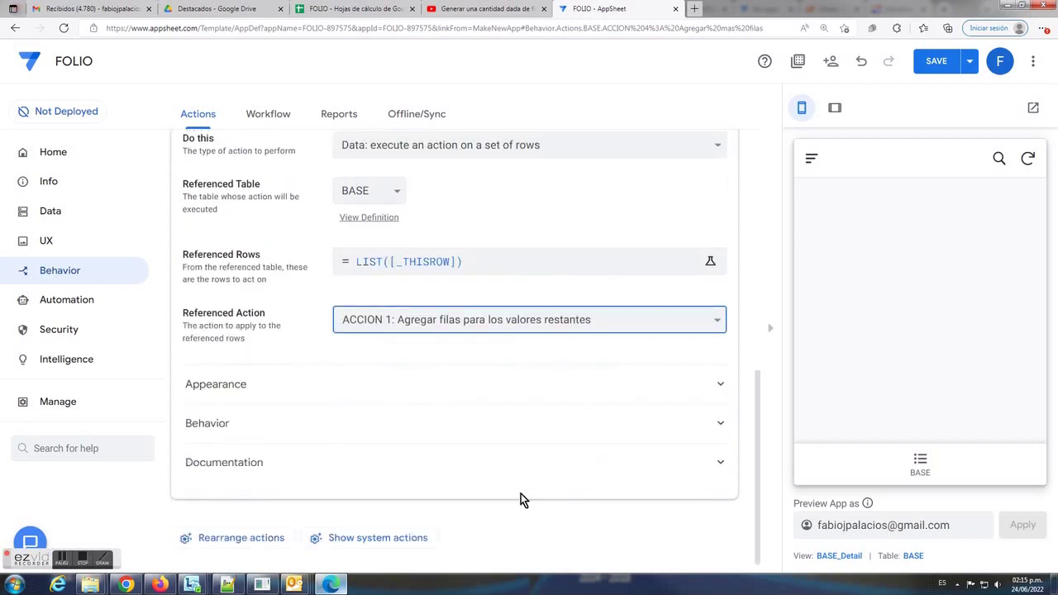
pyautogui.click(253, 389)
pyautogui.scroll(-2, 286, 524)
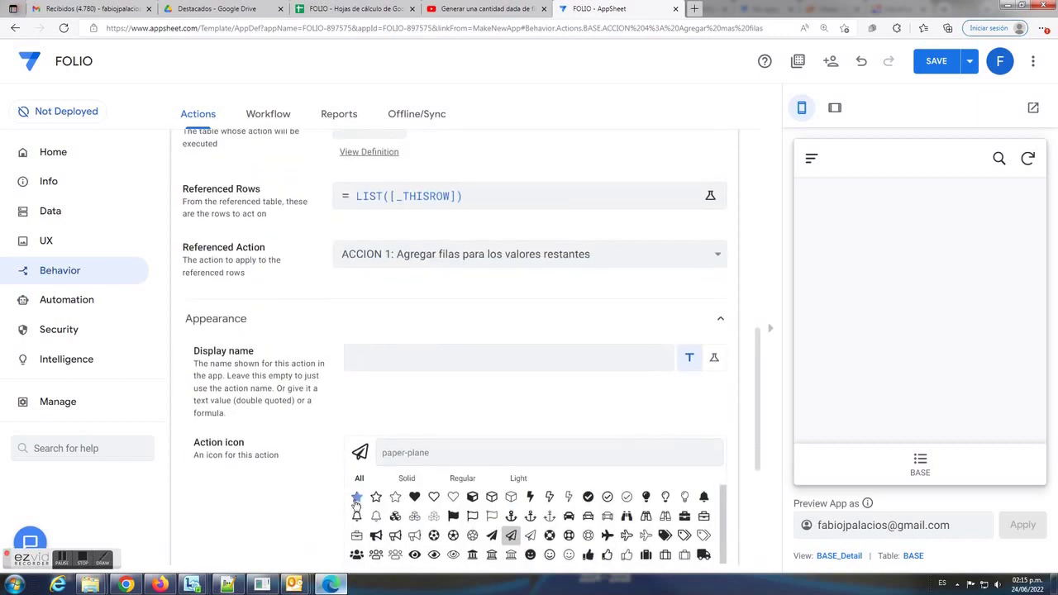
pyautogui.scroll(-3, 286, 525)
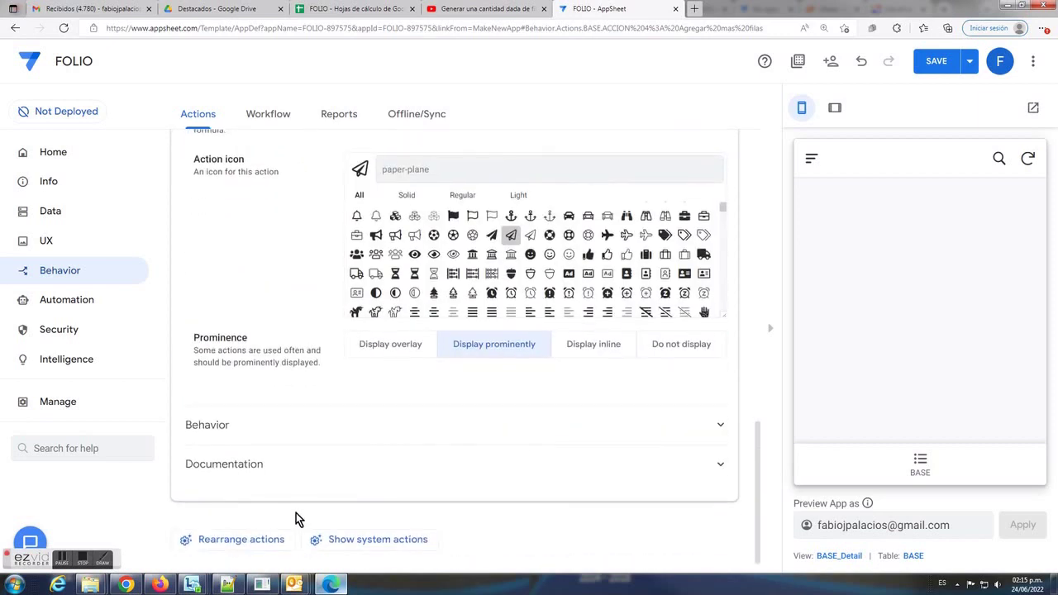
pyautogui.click(691, 344)
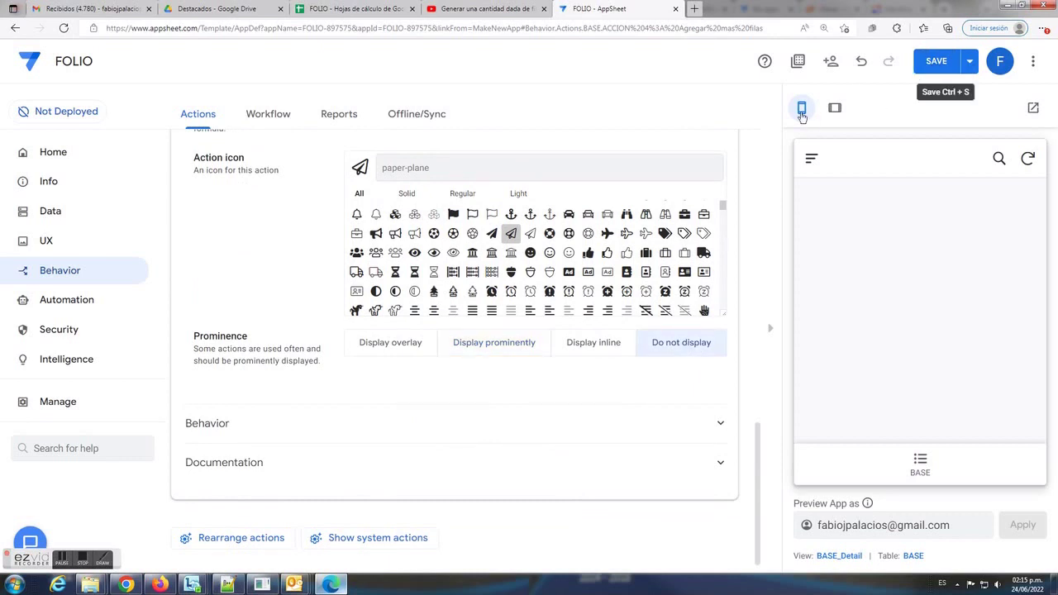
pyautogui.scroll(10, 683, 189)
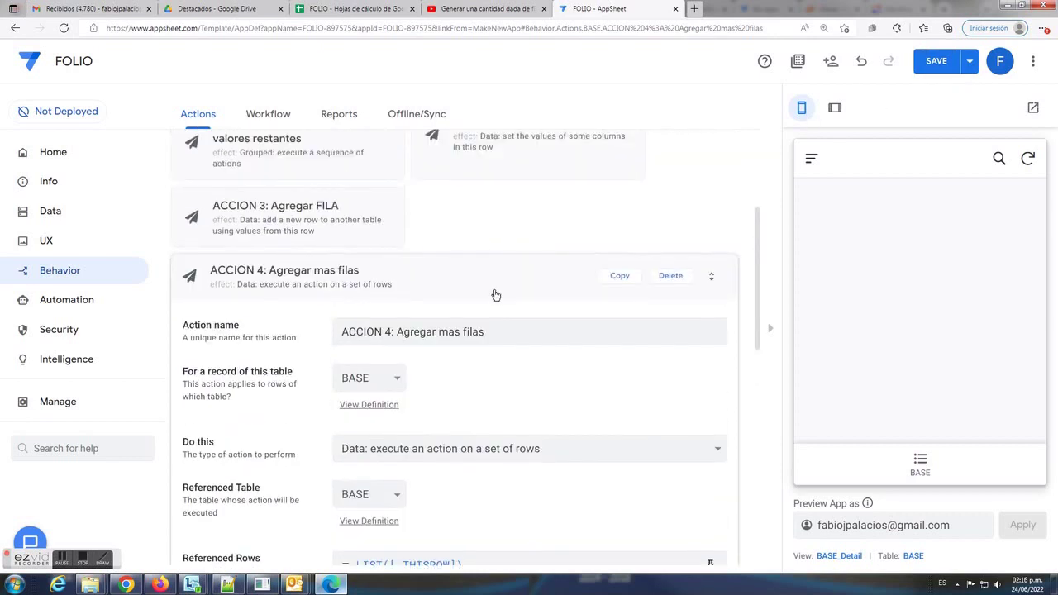
pyautogui.click(496, 294)
pyautogui.click(931, 63)
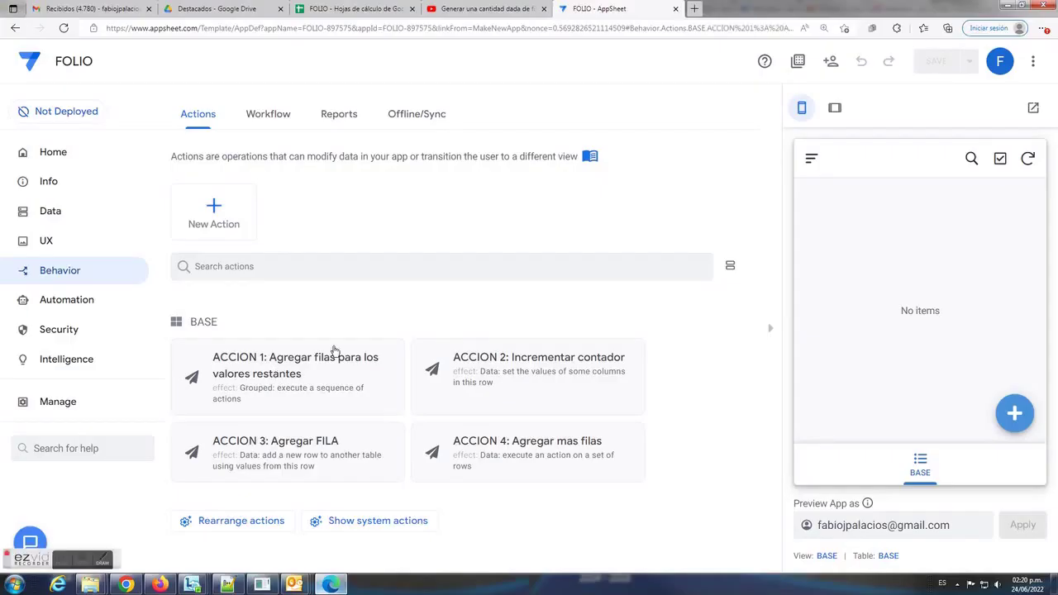
# Open the "Only if this condition is true" expression of ACCION 1 and clear its content
pyautogui.click(336, 354)
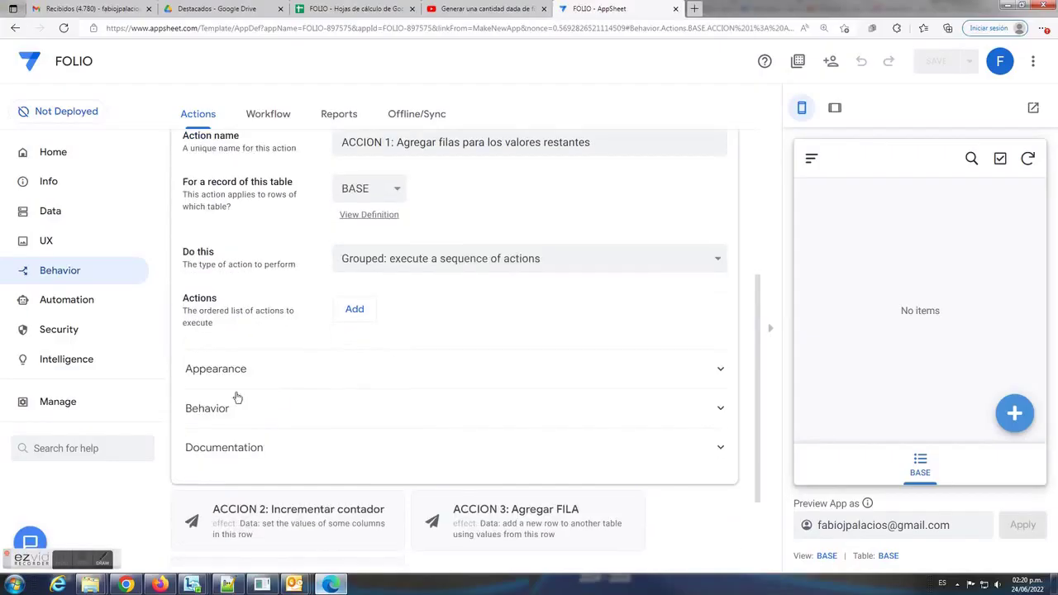
pyautogui.click(203, 409)
pyautogui.scroll(-2, 289, 436)
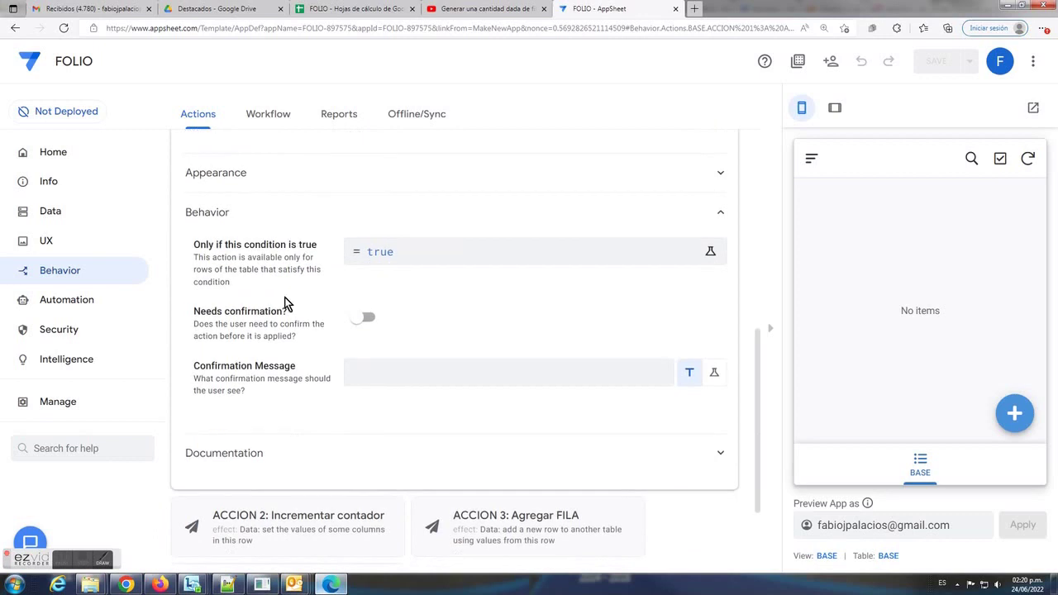
pyautogui.moveTo(191, 250); pyautogui.dragTo(307, 249)
pyautogui.click(385, 250)
pyautogui.hotkey('ctrl', 'a')
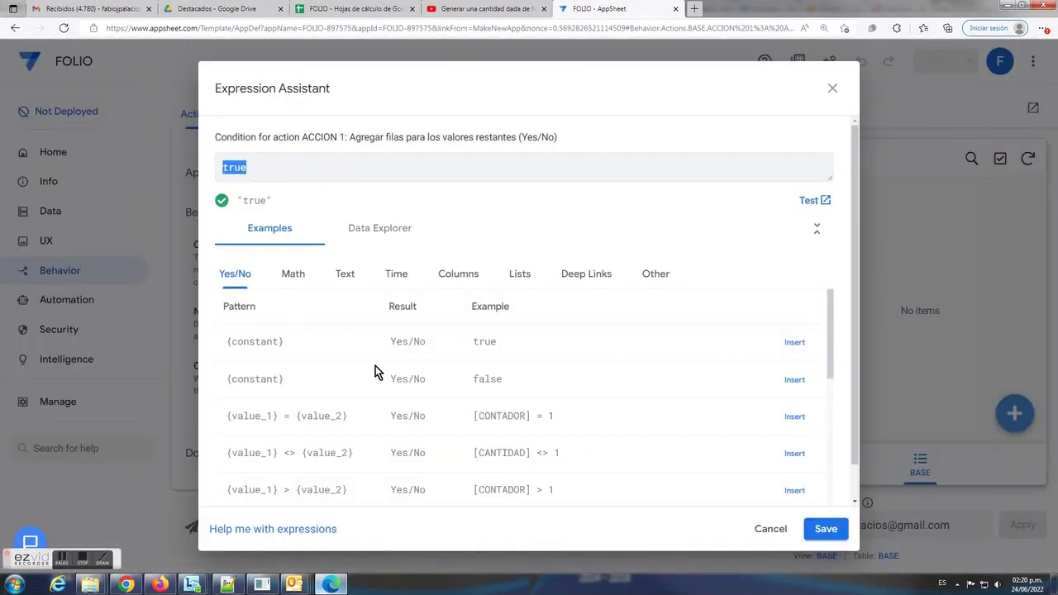
pyautogui.press('BackSpace')
# Copy if(isblank([CONTADOR]), isnotblank([CANTIDAD]), ([CONTADOR] < [CANTIDAD])) from the ACCION 1 notes in Notepad++ and paste it as the ACCION 1 condition in AppSheet
pyautogui.click(234, 584)
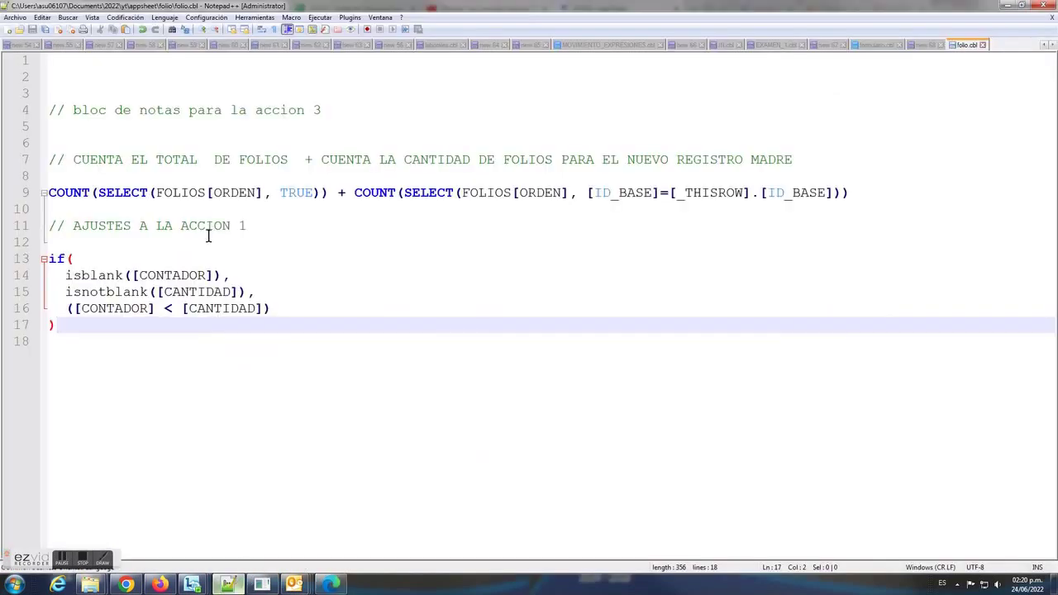
pyautogui.moveTo(249, 226); pyautogui.dragTo(37, 225)
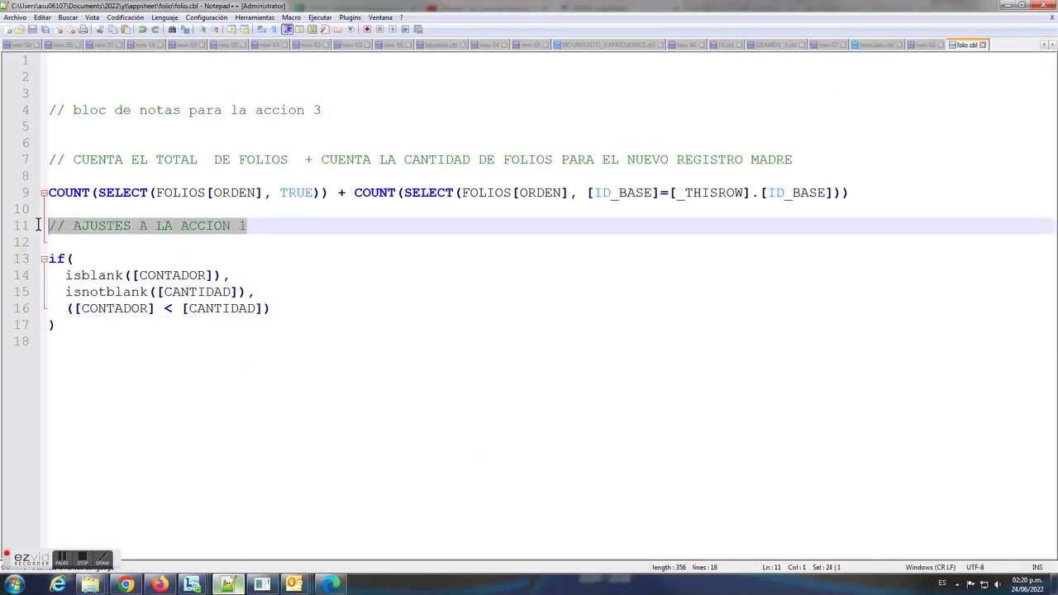
pyautogui.click(71, 259)
pyautogui.click(137, 276)
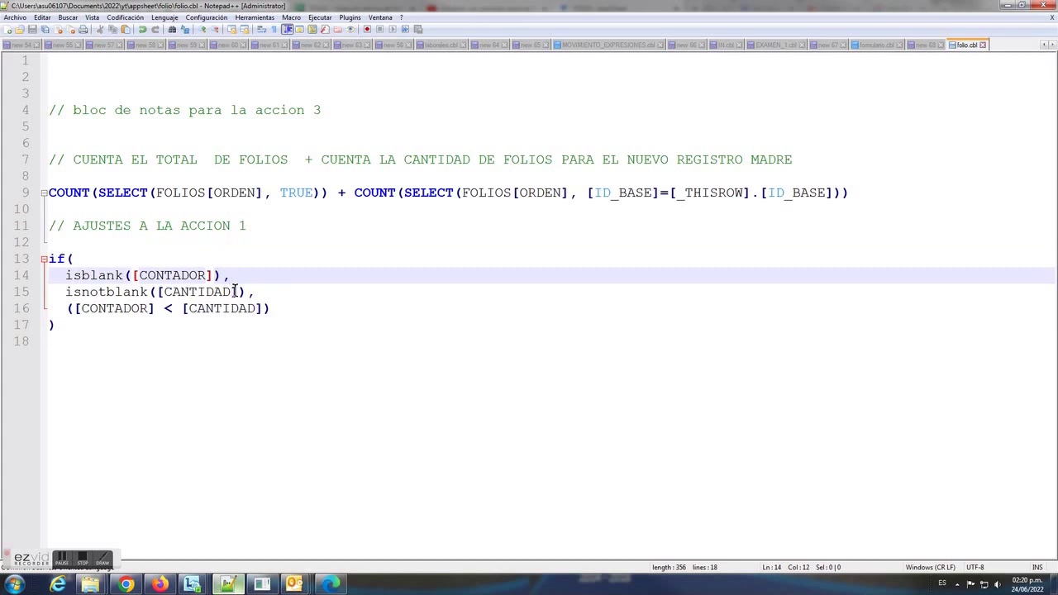
pyautogui.click(237, 291)
pyautogui.moveTo(152, 309); pyautogui.dragTo(77, 308)
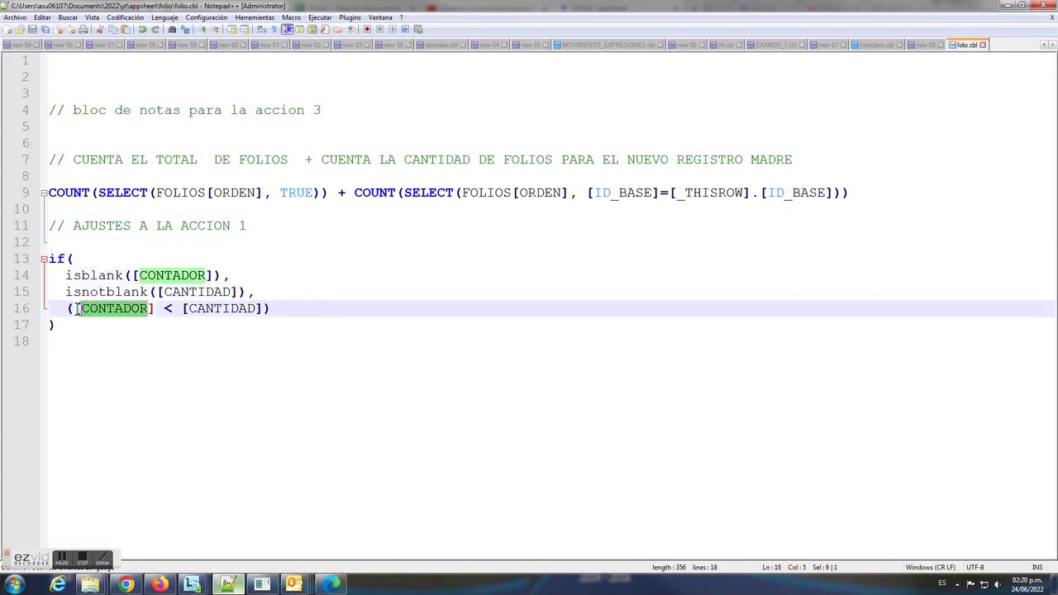
pyautogui.moveTo(172, 307); pyautogui.dragTo(163, 308)
pyautogui.moveTo(269, 308); pyautogui.dragTo(164, 309)
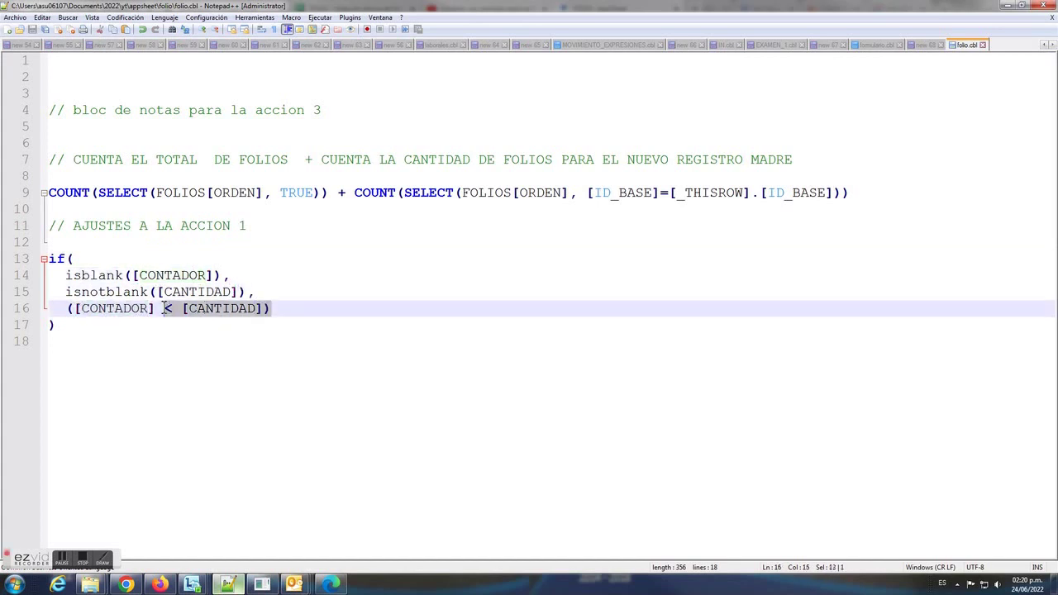
pyautogui.moveTo(85, 328); pyautogui.dragTo(2, 250)
pyautogui.hotkey('ctrl', 'c')
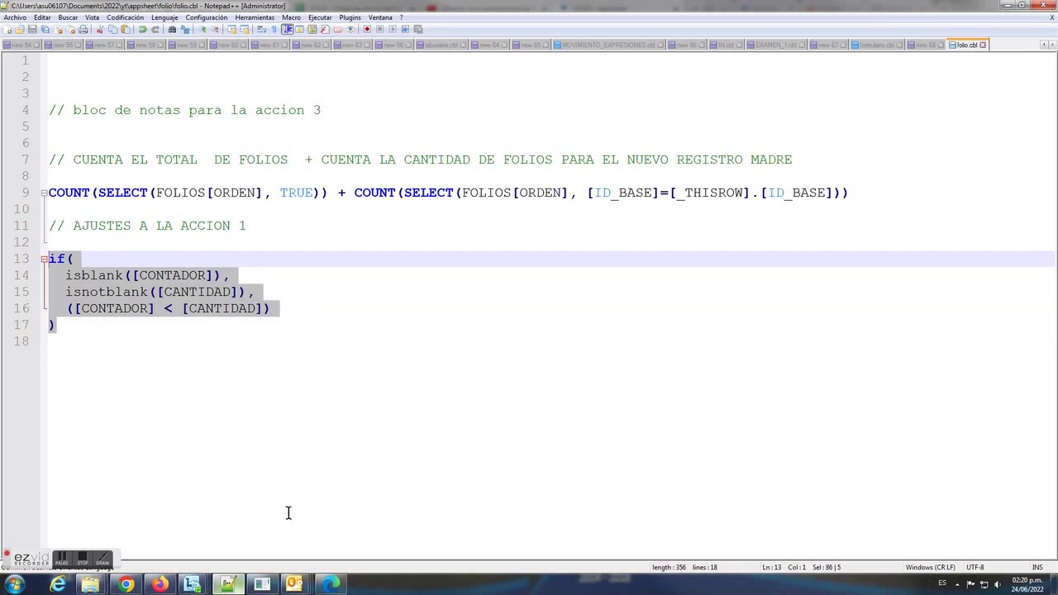
pyautogui.click(330, 585)
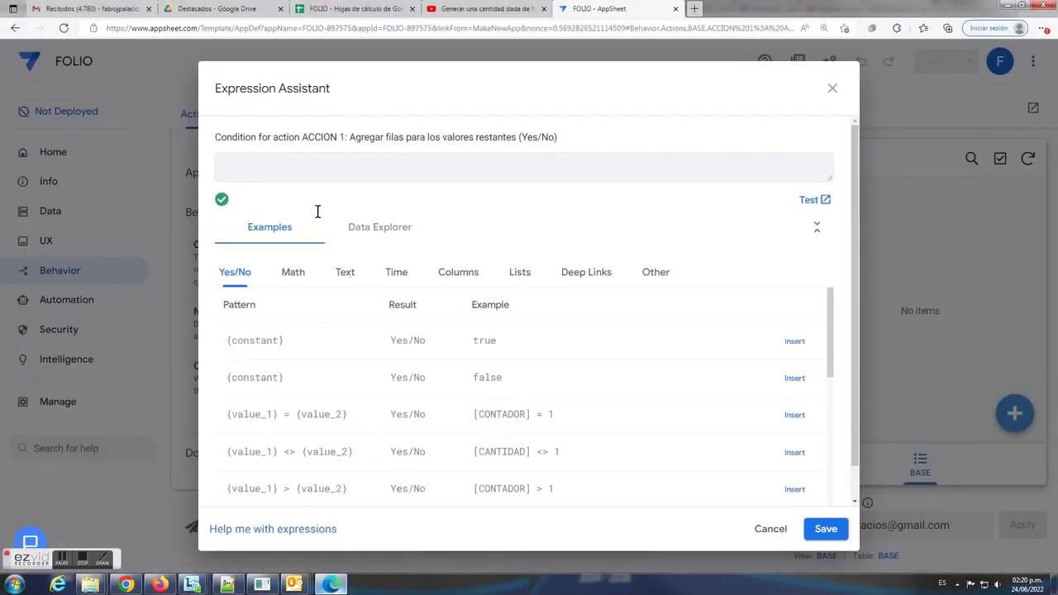
pyautogui.hotkey('ctrl', 'v')
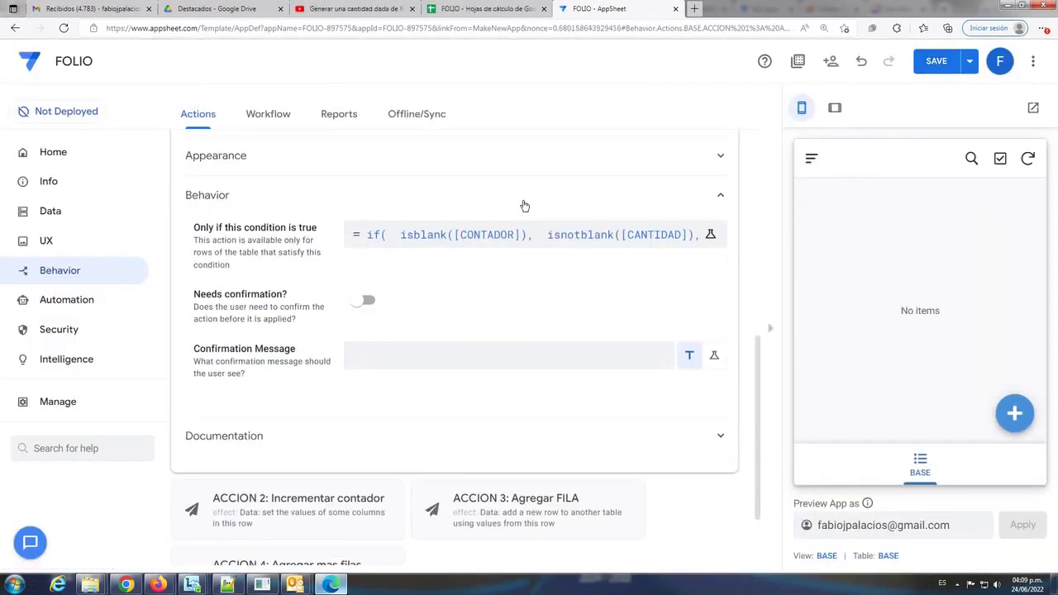
# Build the ACCION 1 sequence from ACCION 2: Incrementar contador, ACCION 3: Agregar FILA and ACCION 4: Agregar mas filas, and save the app
pyautogui.scroll(3, 523, 206)
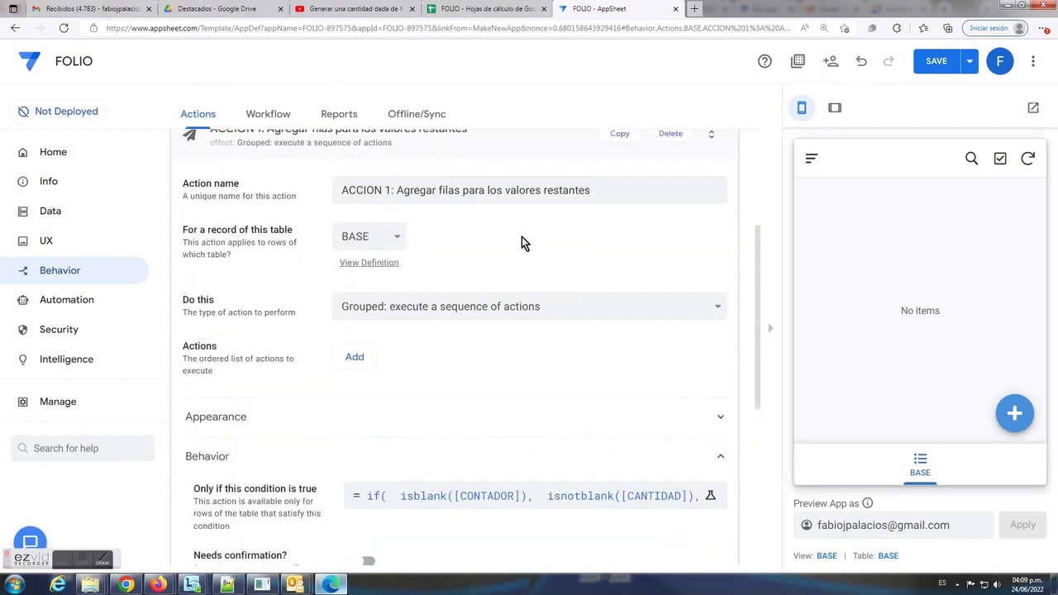
pyautogui.click(422, 357)
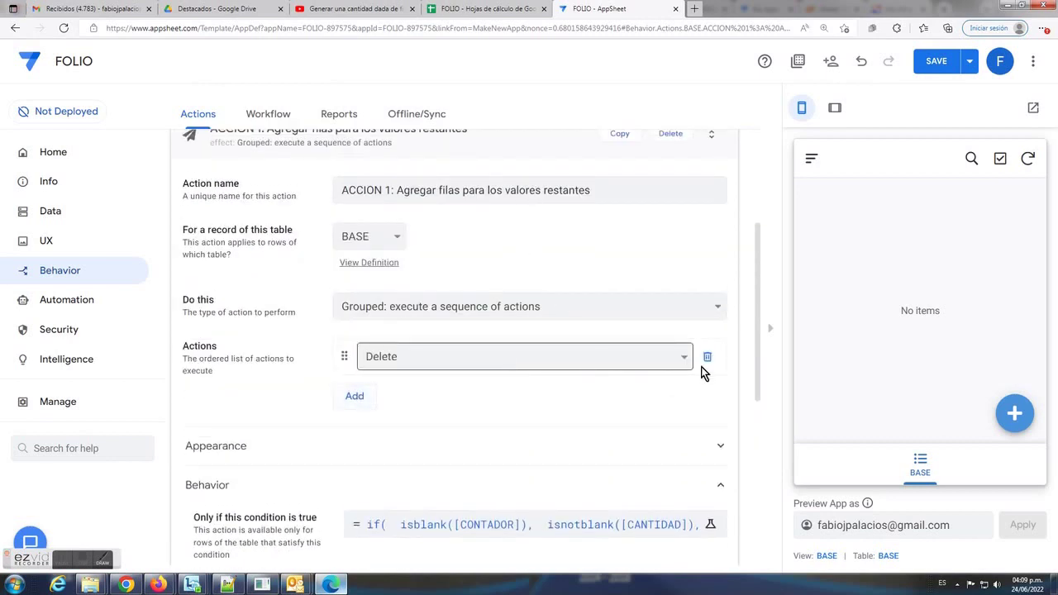
pyautogui.click(684, 360)
pyautogui.click(622, 424)
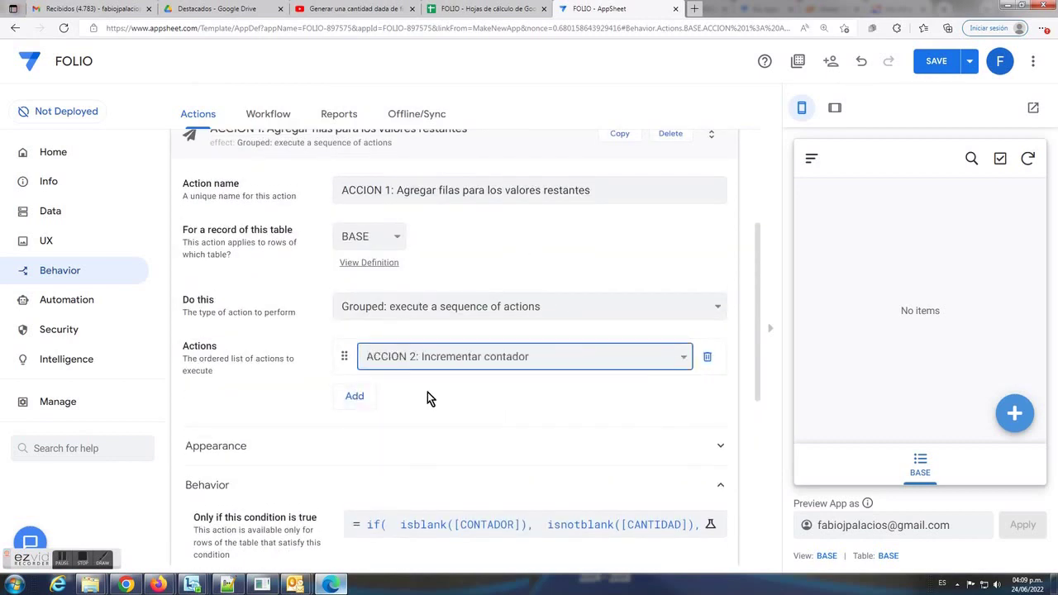
pyautogui.click(354, 395)
pyautogui.click(683, 395)
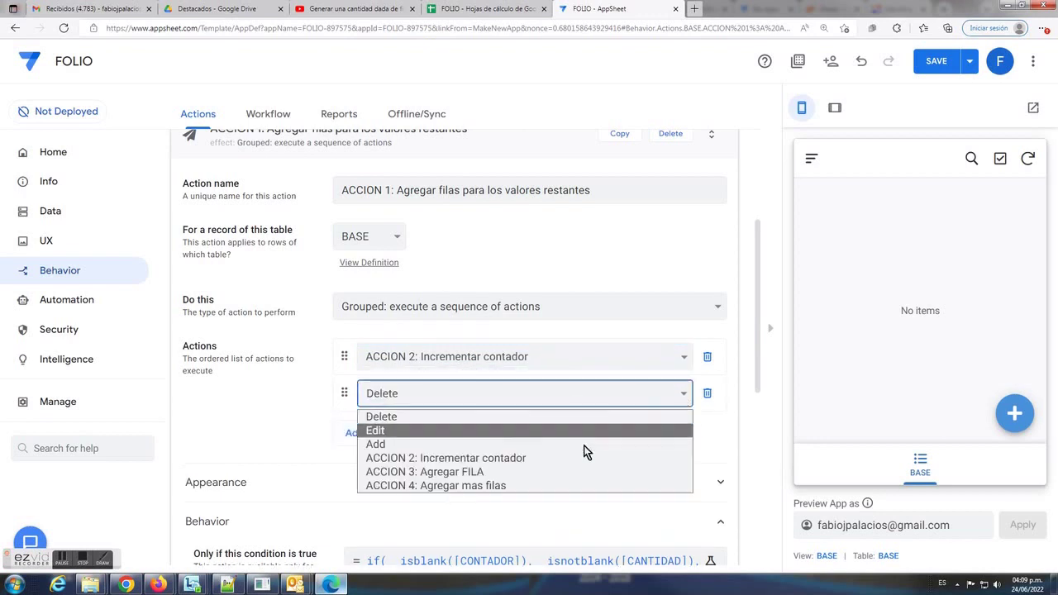
pyautogui.click(573, 473)
pyautogui.click(354, 434)
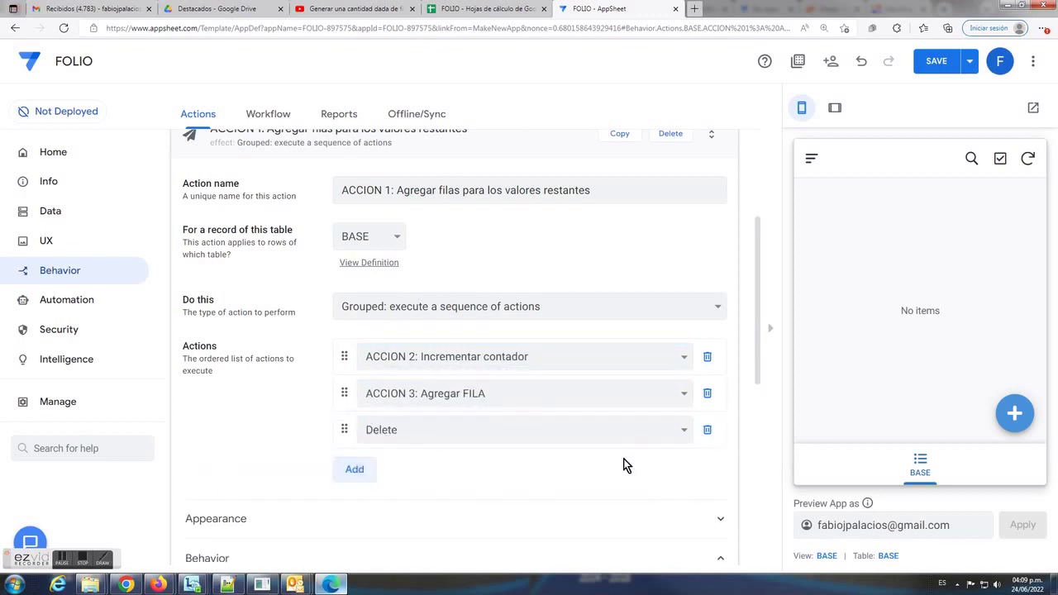
pyautogui.click(683, 430)
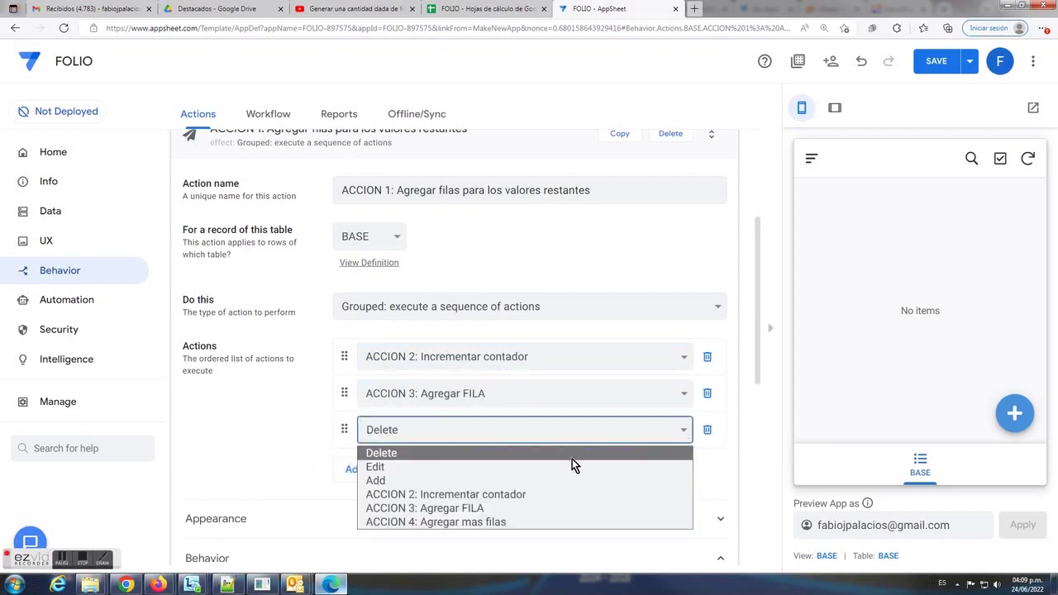
pyautogui.click(538, 523)
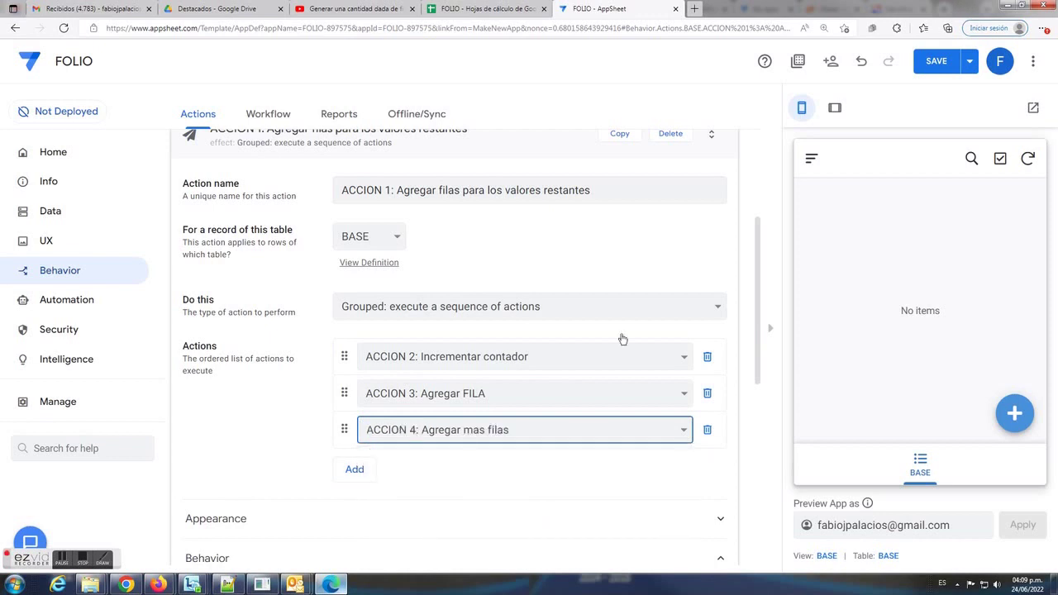
pyautogui.click(937, 60)
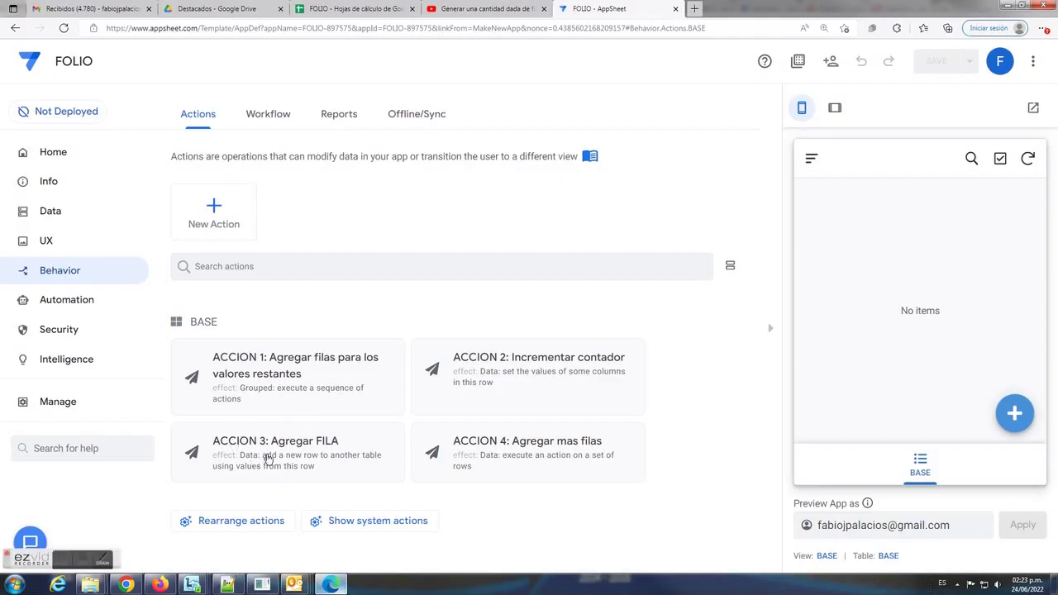
# Open the "Only if this condition is true" expression of ACCION 3: Agregar FILA and select its content
pyautogui.click(267, 459)
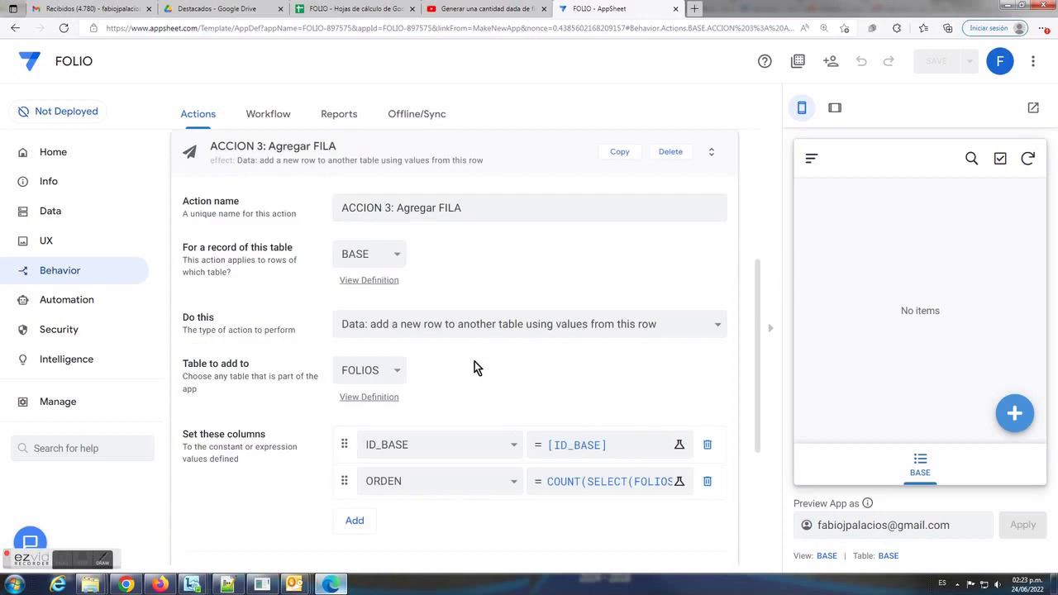
pyautogui.scroll(-2, 230, 428)
pyautogui.click(219, 420)
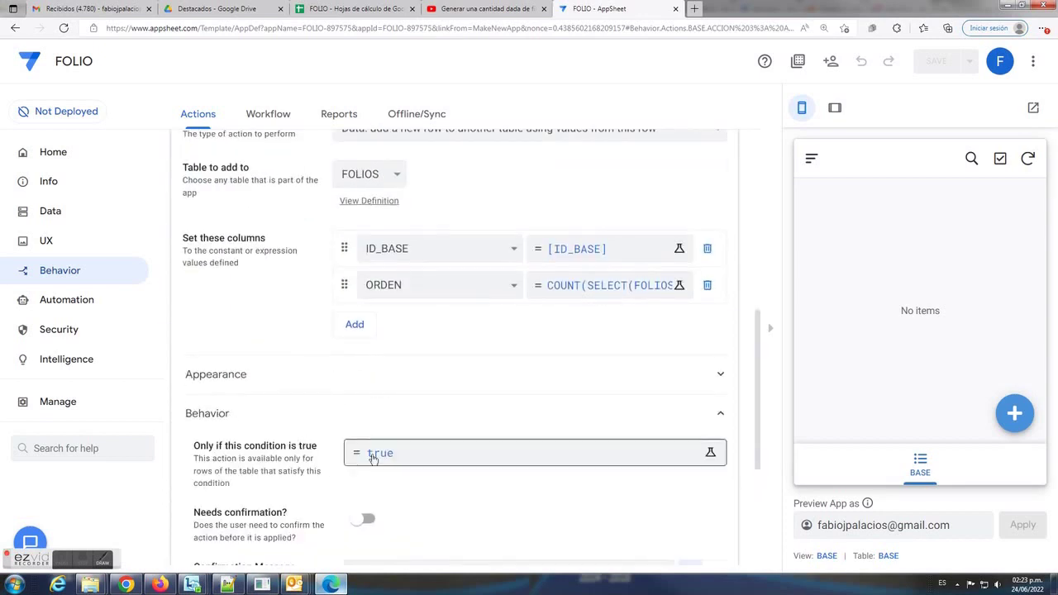
pyautogui.click(380, 455)
pyautogui.moveTo(357, 168); pyautogui.dragTo(57, 212)
# Copy ISNOTBLANK(CANTIDAD]) from the ACCION 3 notes in Notepad++
pyautogui.click(230, 585)
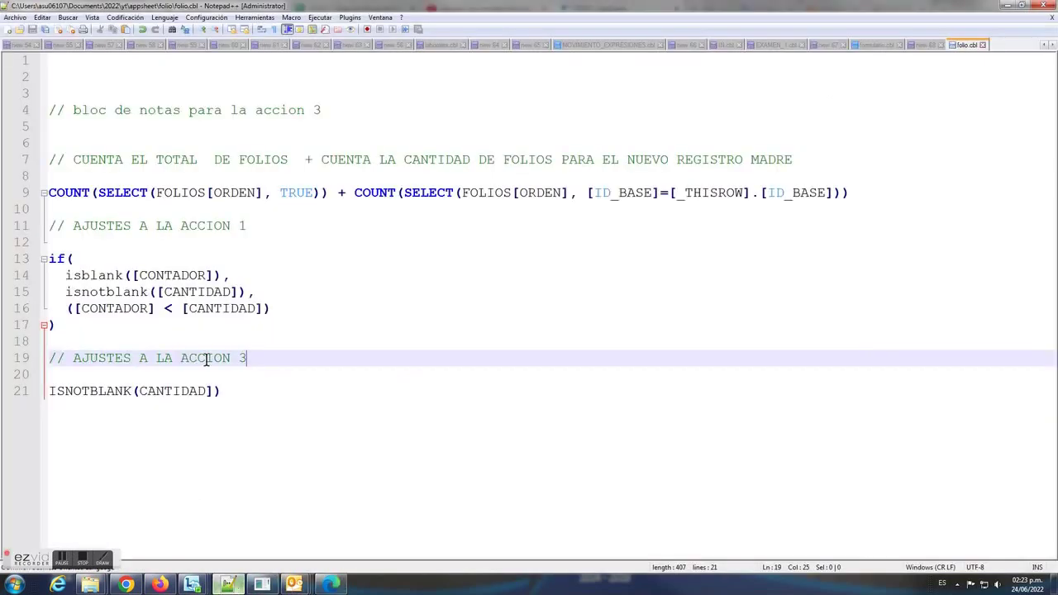
pyautogui.moveTo(256, 357); pyautogui.dragTo(48, 359)
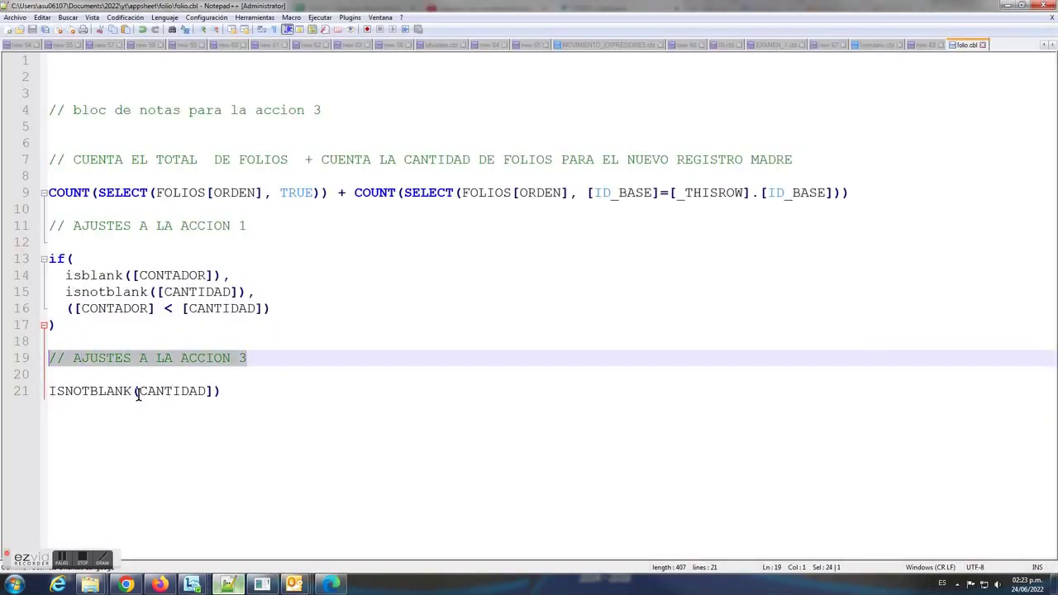
pyautogui.click(137, 392)
pyautogui.hotkey('shift', 'Home')
pyautogui.hotkey('ctrl', 'c')
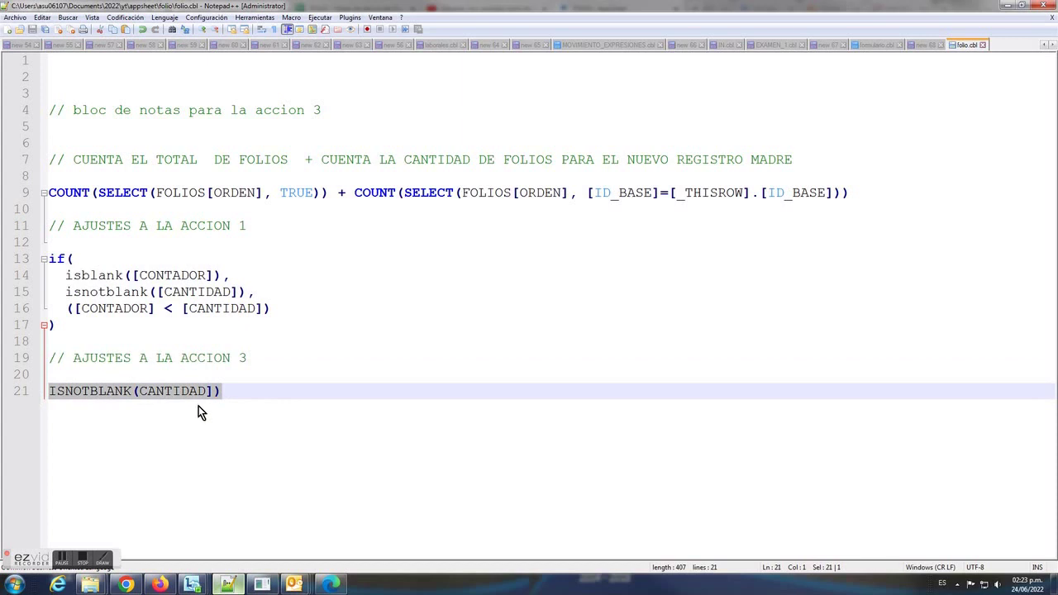
# Back in AppSheet, replace the ACCION 3 condition with the copied ISNOTBLANK(CANTIDAD]) and save the expression and the app
pyautogui.click(330, 585)
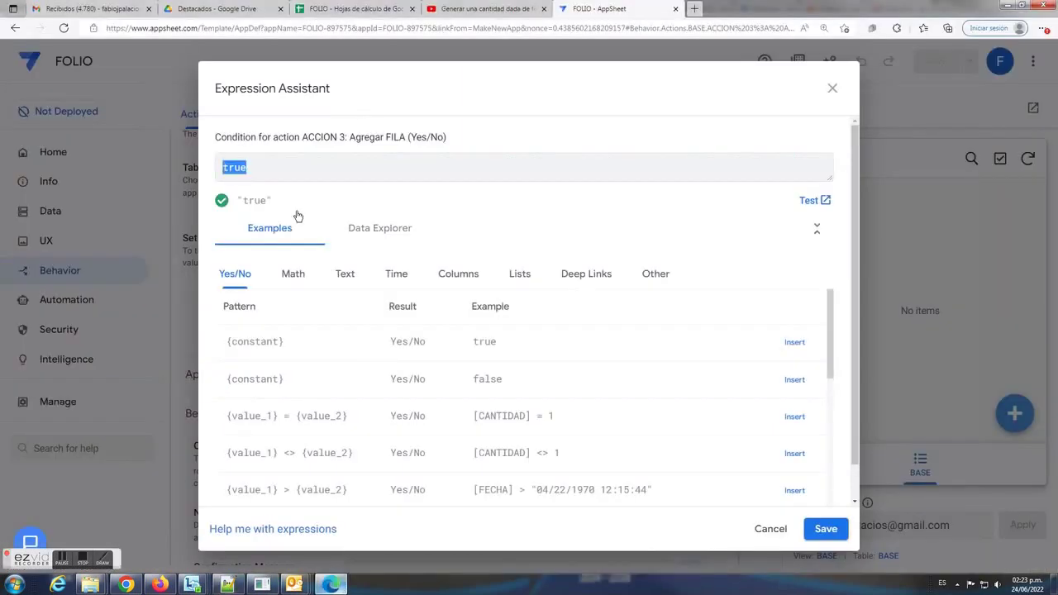
pyautogui.rightClick(268, 168)
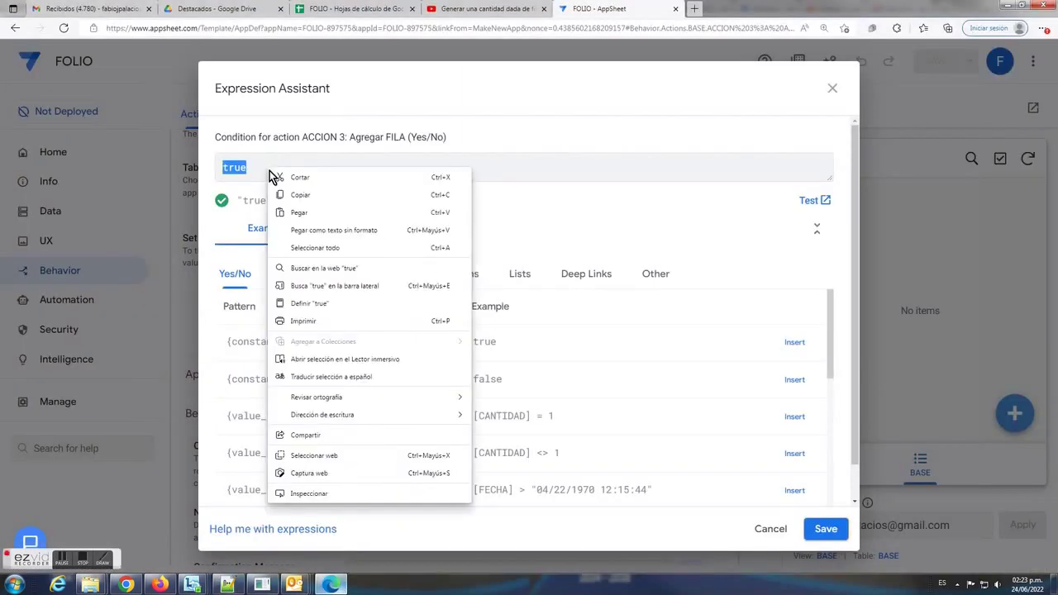
pyautogui.click(312, 211)
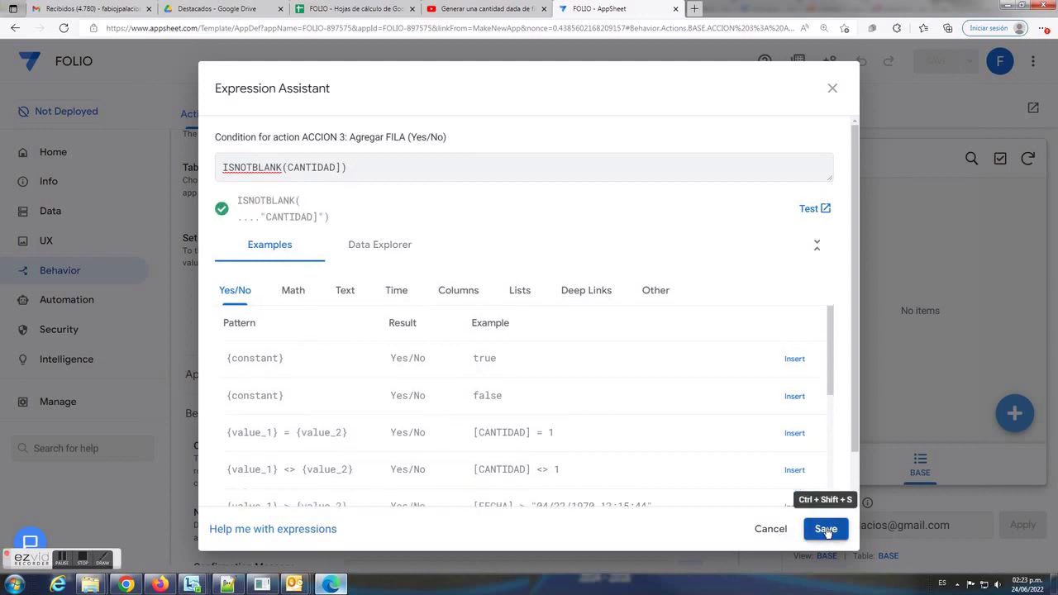
pyautogui.click(826, 529)
pyautogui.click(935, 61)
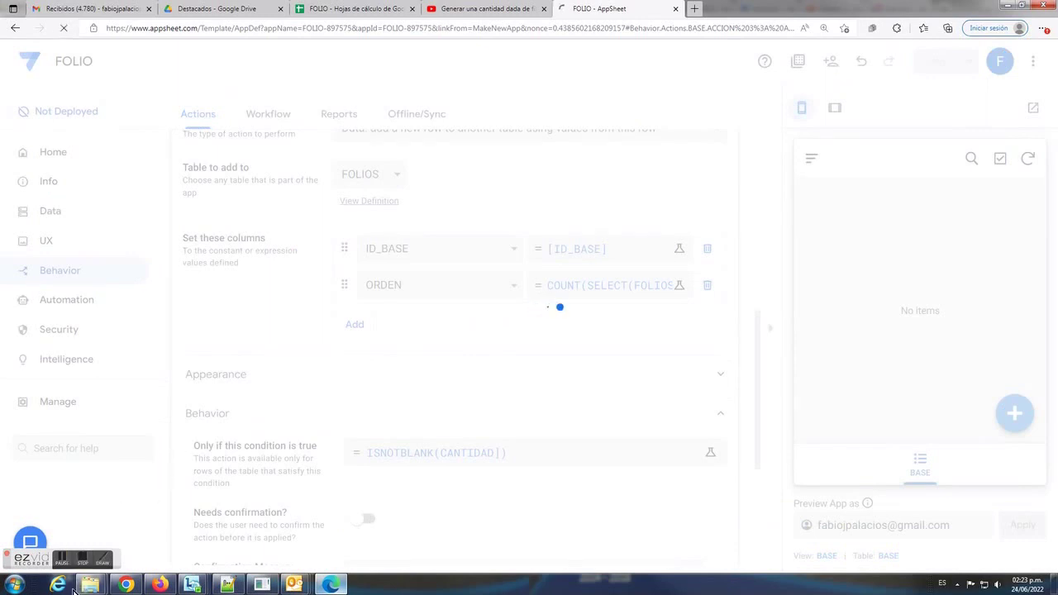
pyautogui.click(86, 567)
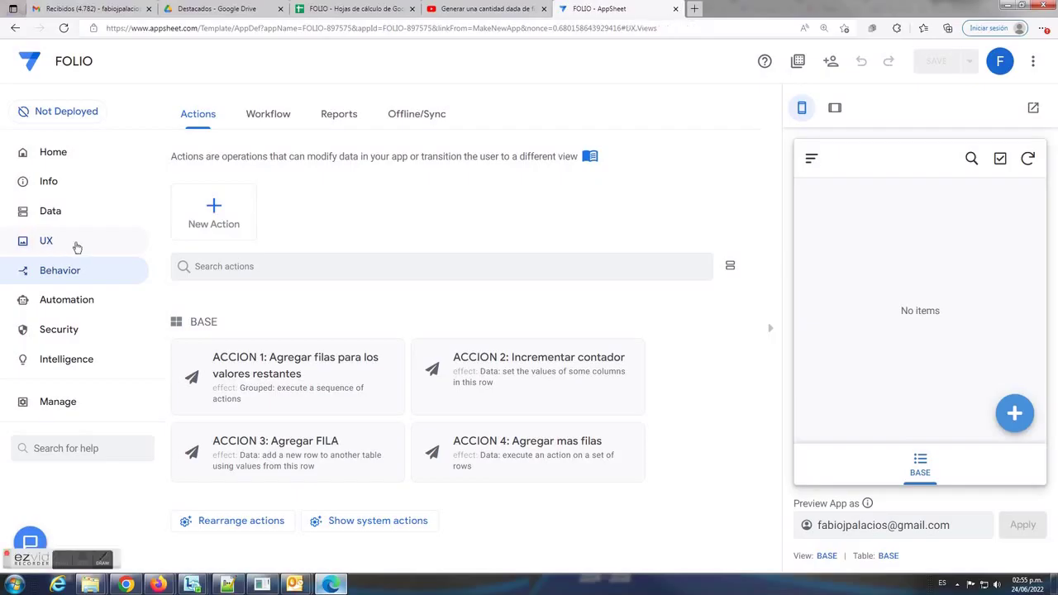
# Search the UX views for BASE and open the settings of the BASE_Form view
pyautogui.click(74, 244)
pyautogui.click(286, 395)
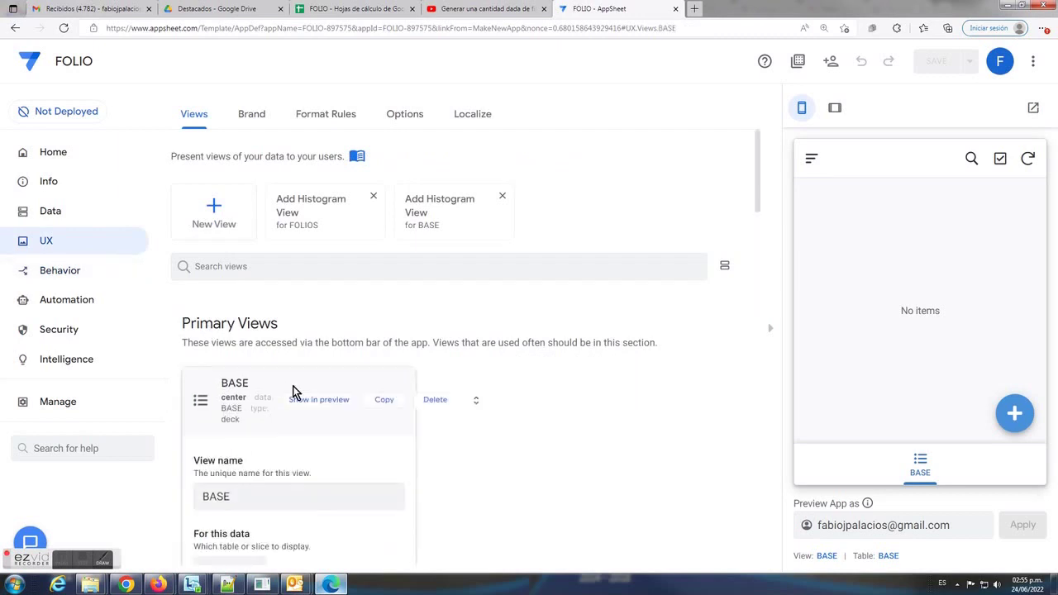
pyautogui.click(455, 166)
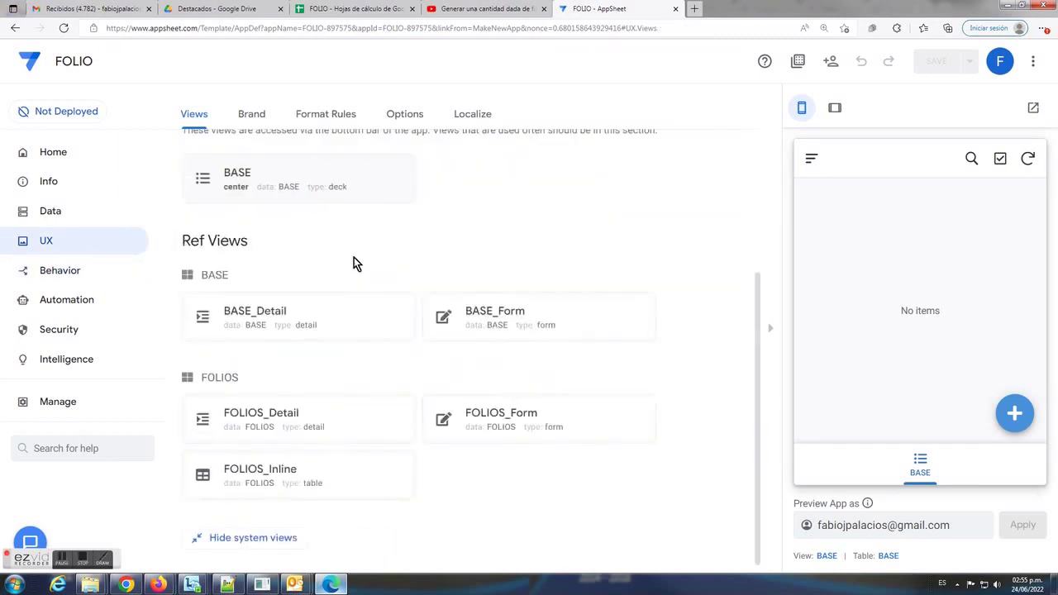
pyautogui.scroll(3, 284, 240)
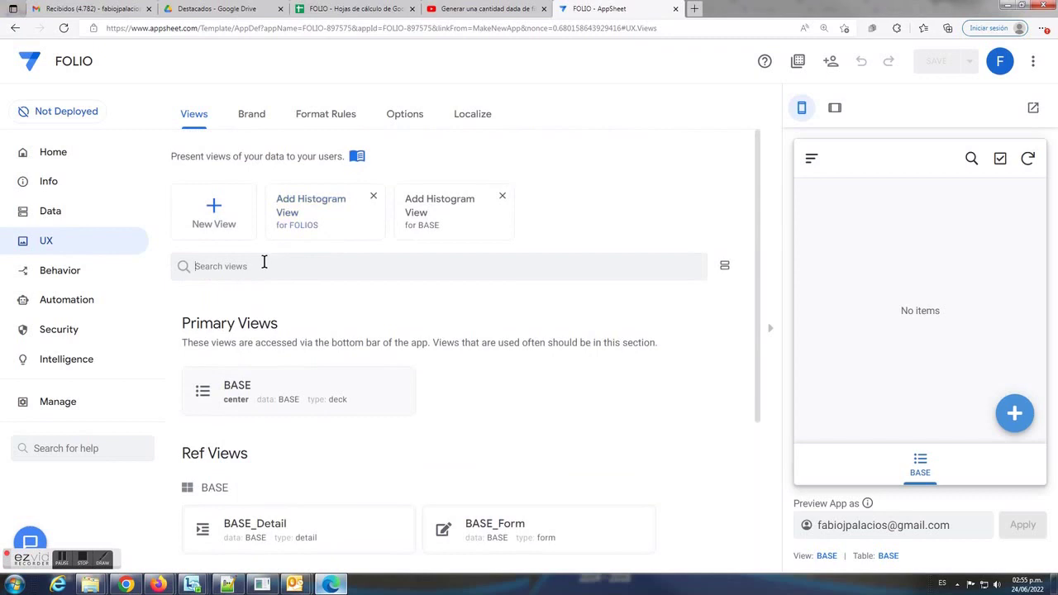
pyautogui.click(263, 262)
pyautogui.write('BASE')
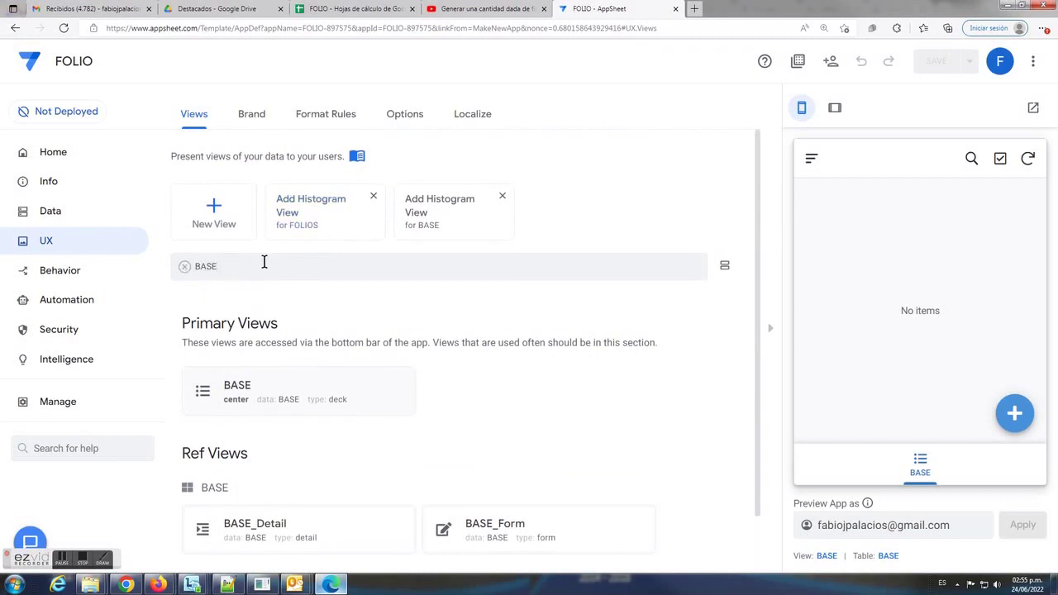
pyautogui.click(511, 534)
# Set the Form Saved event action of BASE_Form to ACCION 1: Agregar filas para los valores restantes and save the app
pyautogui.scroll(-4, 571, 405)
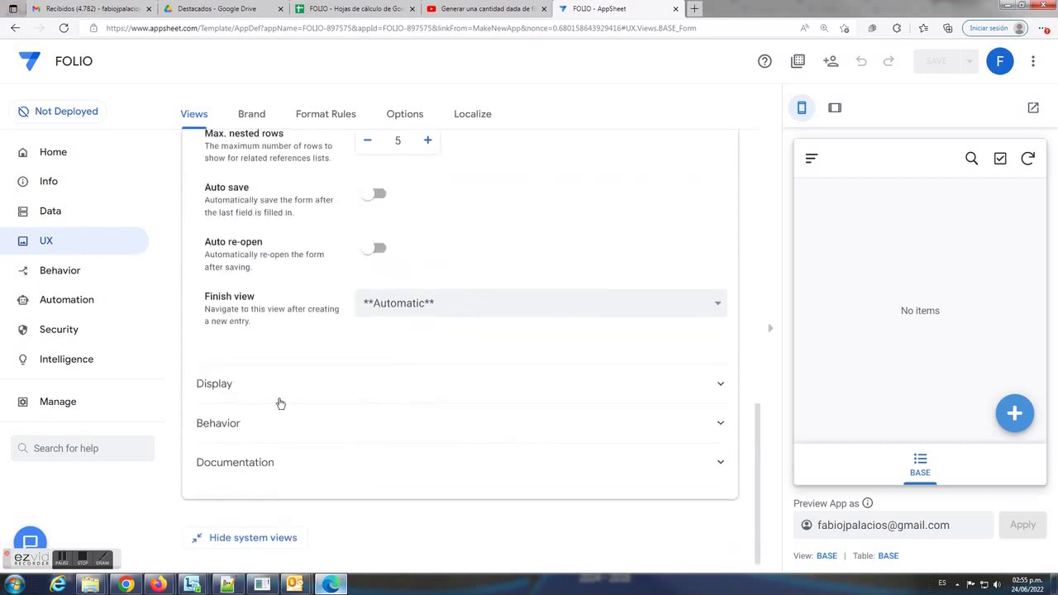
pyautogui.click(215, 425)
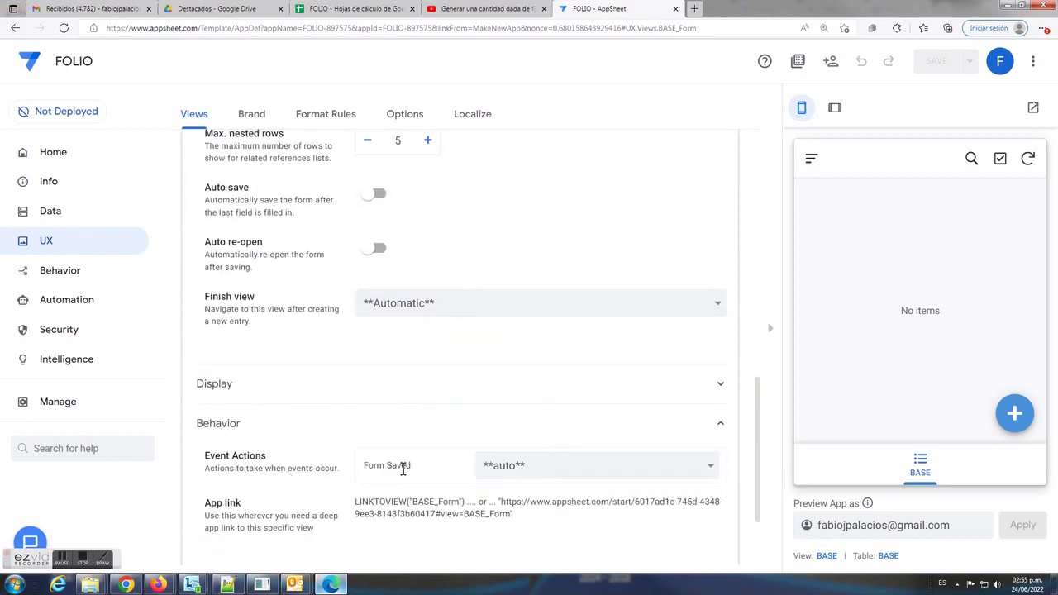
pyautogui.moveTo(411, 466); pyautogui.dragTo(365, 467)
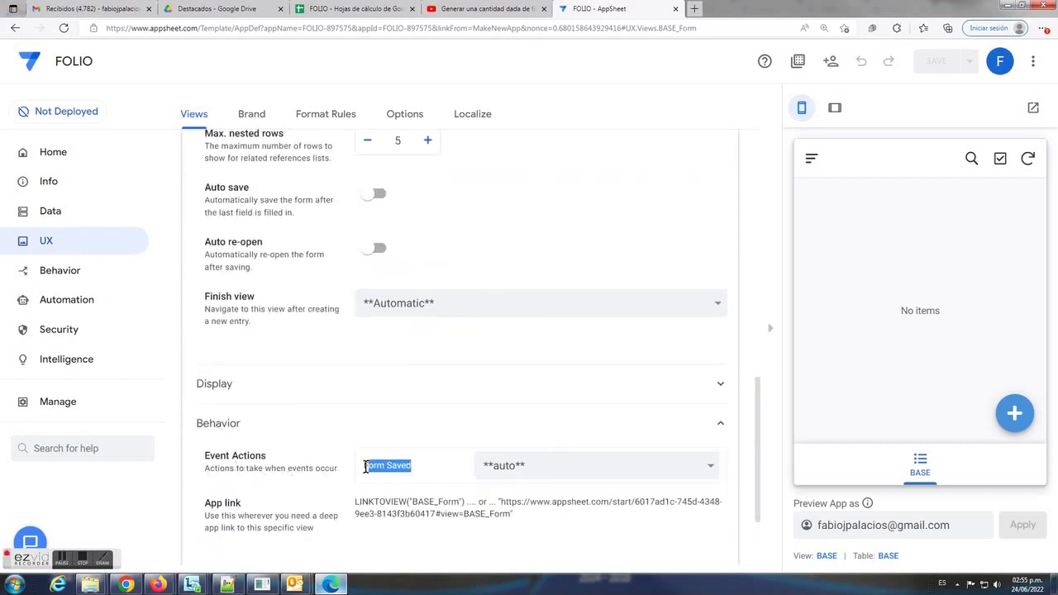
pyautogui.click(707, 471)
pyautogui.click(601, 403)
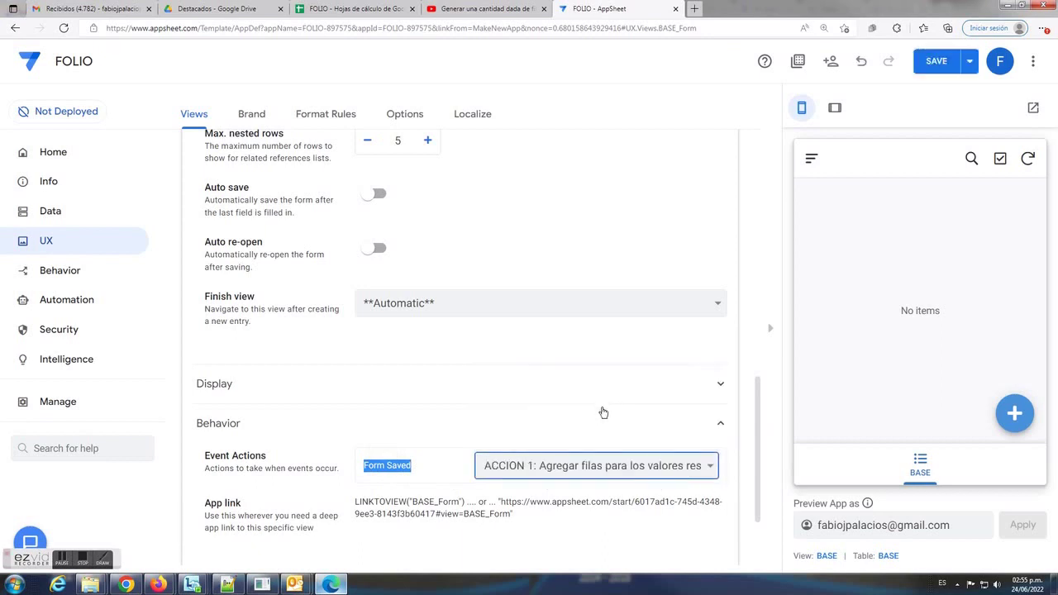
pyautogui.click(936, 62)
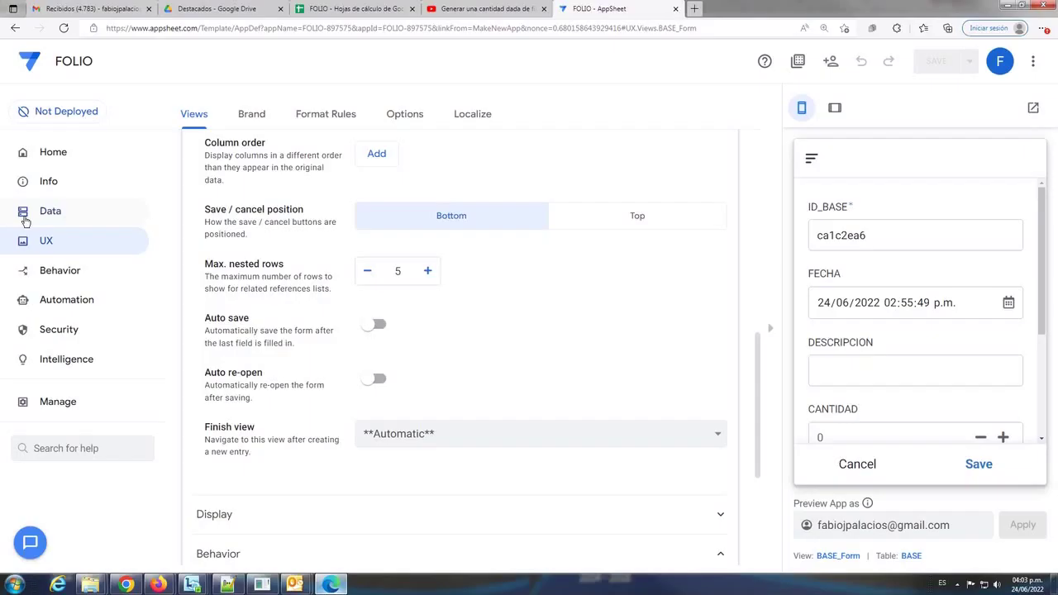
# Open the columns of the FOLIOS table and the formula of its FOLIO column
pyautogui.click(89, 218)
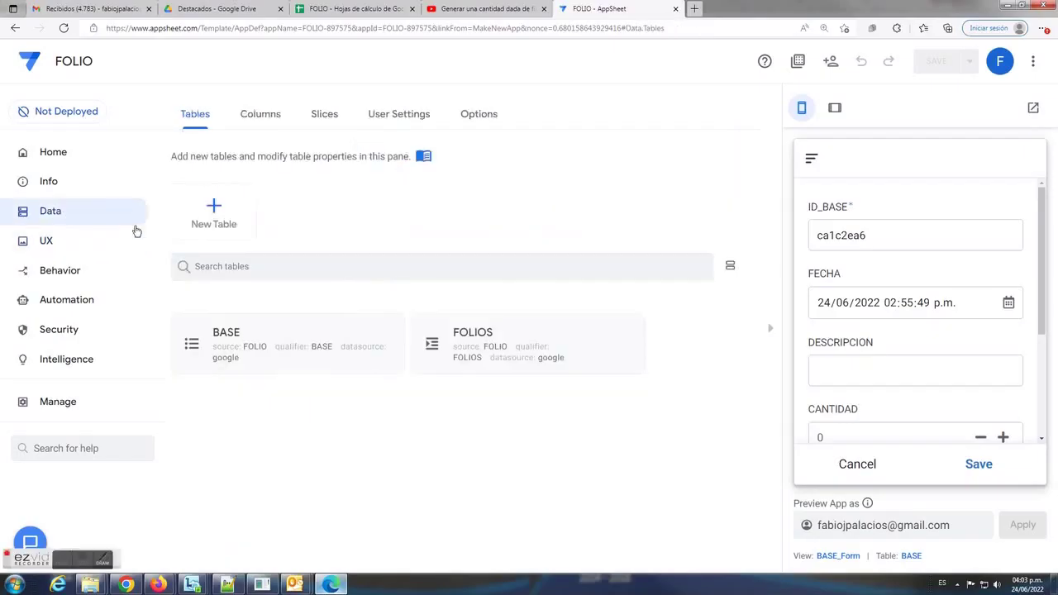
pyautogui.click(481, 347)
pyautogui.click(519, 162)
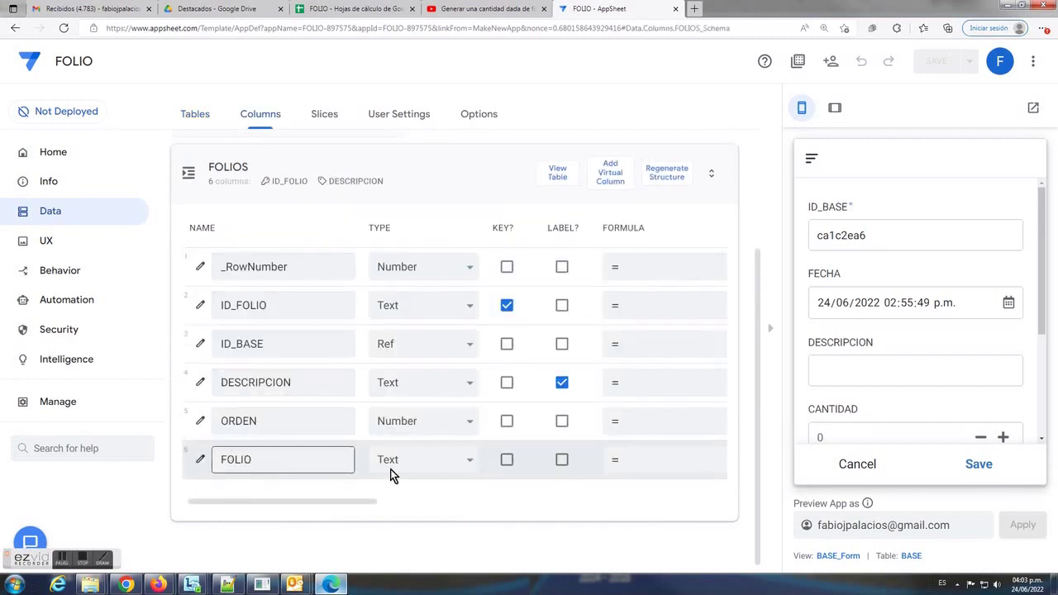
pyautogui.click(649, 466)
# In Notepad++, copy the FOLIO column expression IF ([ORDEN] < 10, CONCATENATE("000", [ORDEN] ), IF( [ORDEN] < 100, CONCATENATE("00", [ORDEN] ), CONCATENATE("0", [ORDEN] )))
pyautogui.click(228, 585)
pyautogui.click(75, 440)
pyautogui.moveTo(80, 440); pyautogui.dragTo(330, 440)
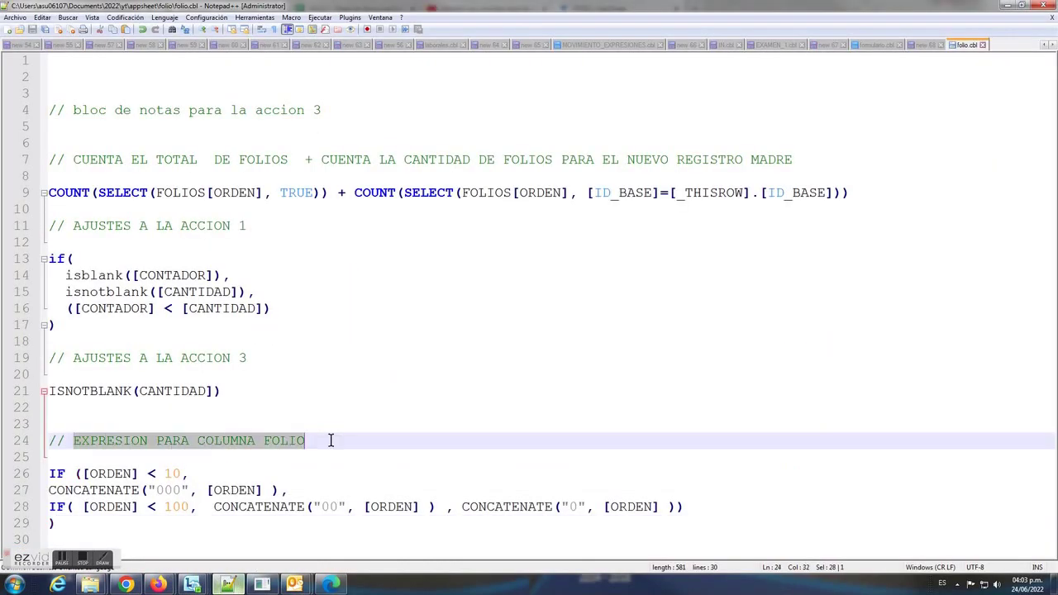
pyautogui.click(80, 473)
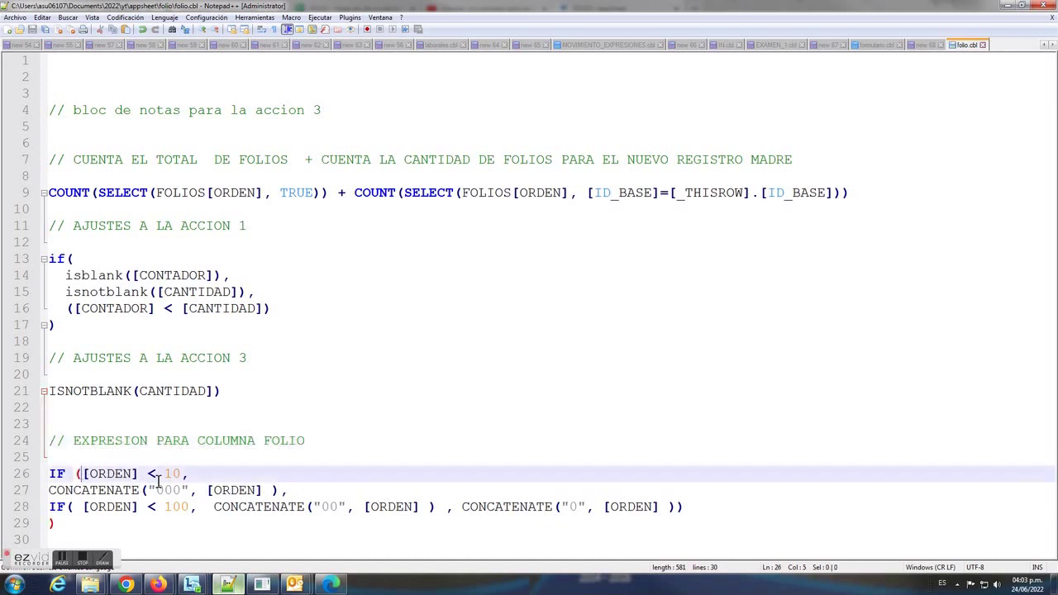
pyautogui.doubleClick(157, 491)
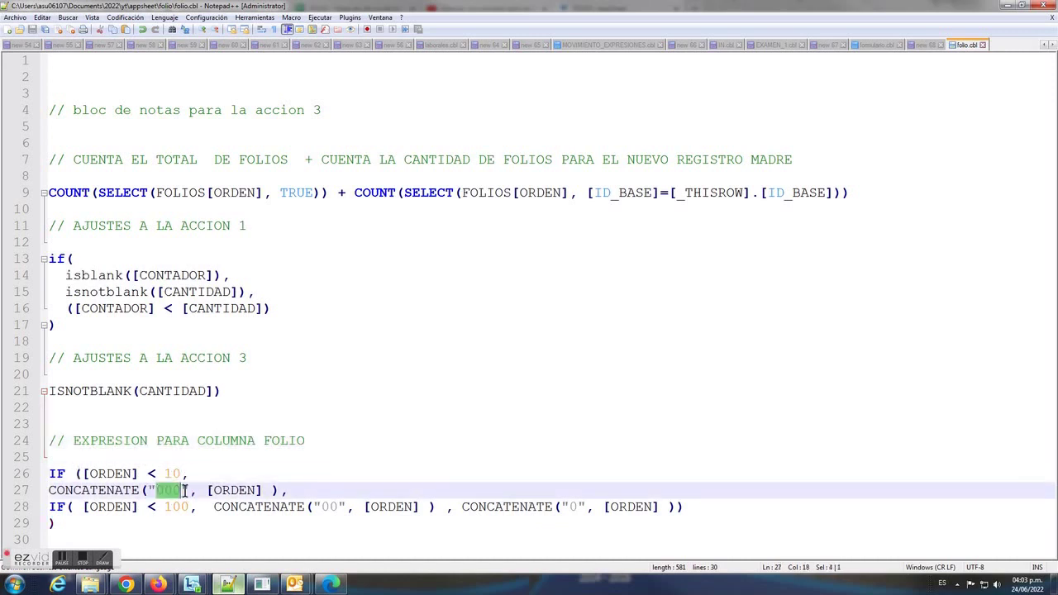
pyautogui.moveTo(272, 491); pyautogui.dragTo(239, 491)
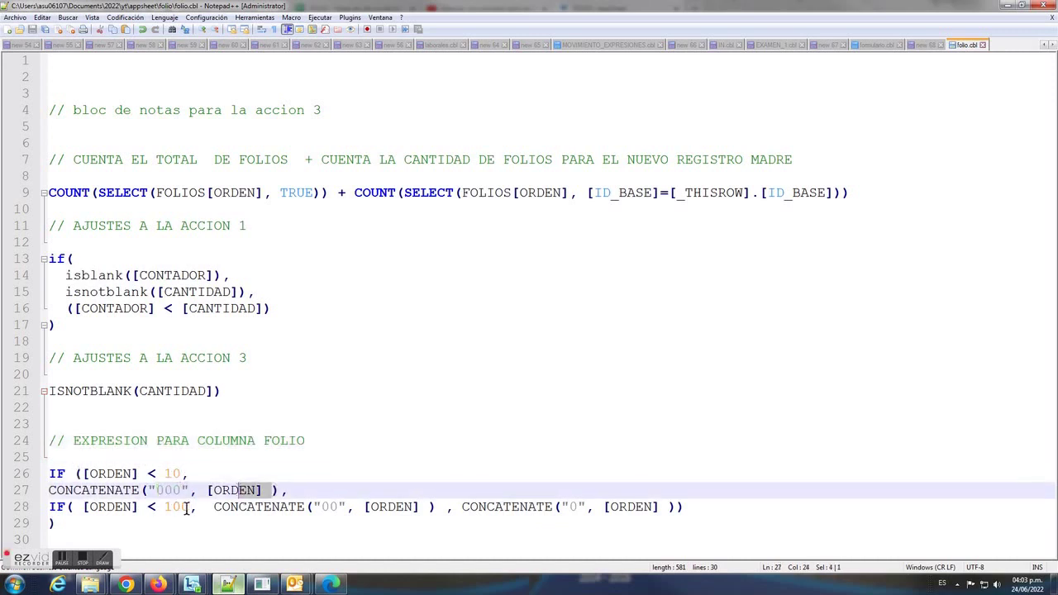
pyautogui.click(326, 507)
pyautogui.moveTo(65, 529); pyautogui.dragTo(19, 475)
pyautogui.hotkey('ctrl', 'c')
pyautogui.rightClick(73, 477)
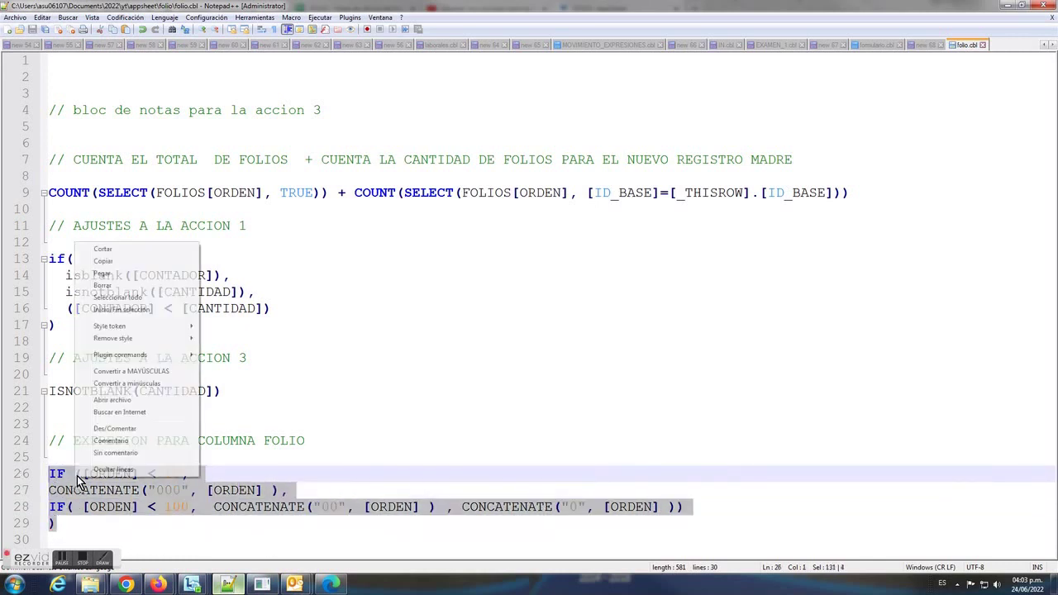
pyautogui.click(102, 262)
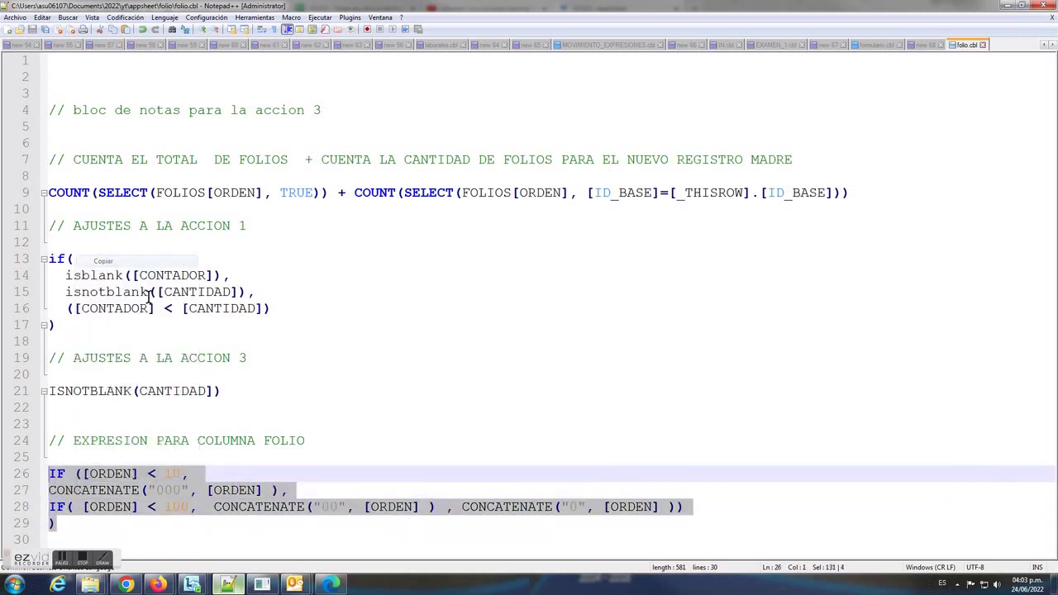
# Paste the copied zero-padding expression into the FOLIO column's app formula in AppSheet and save the app
pyautogui.click(334, 587)
pyautogui.rightClick(330, 174)
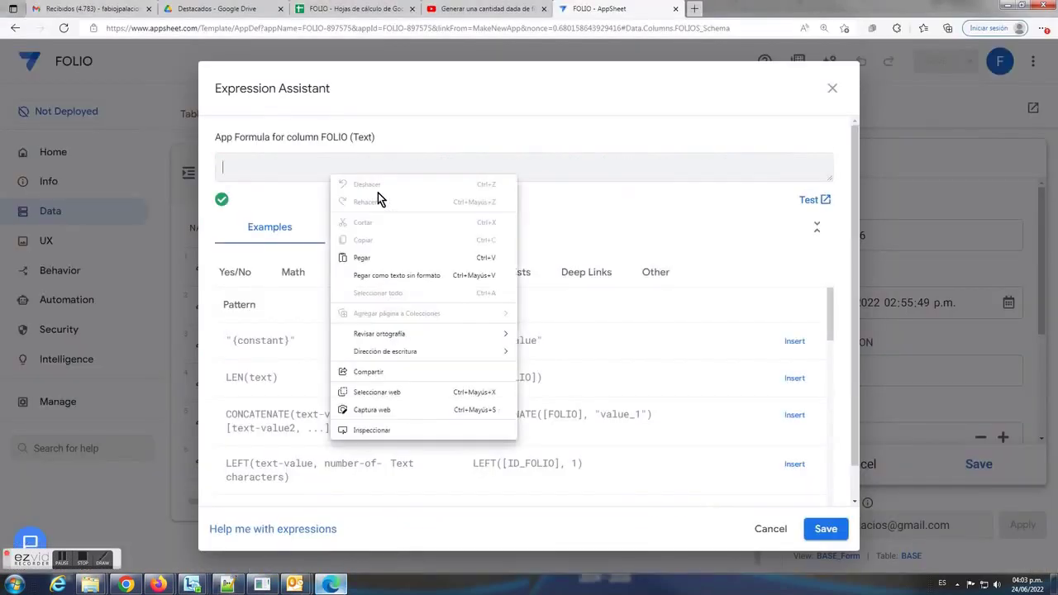
pyautogui.click(383, 255)
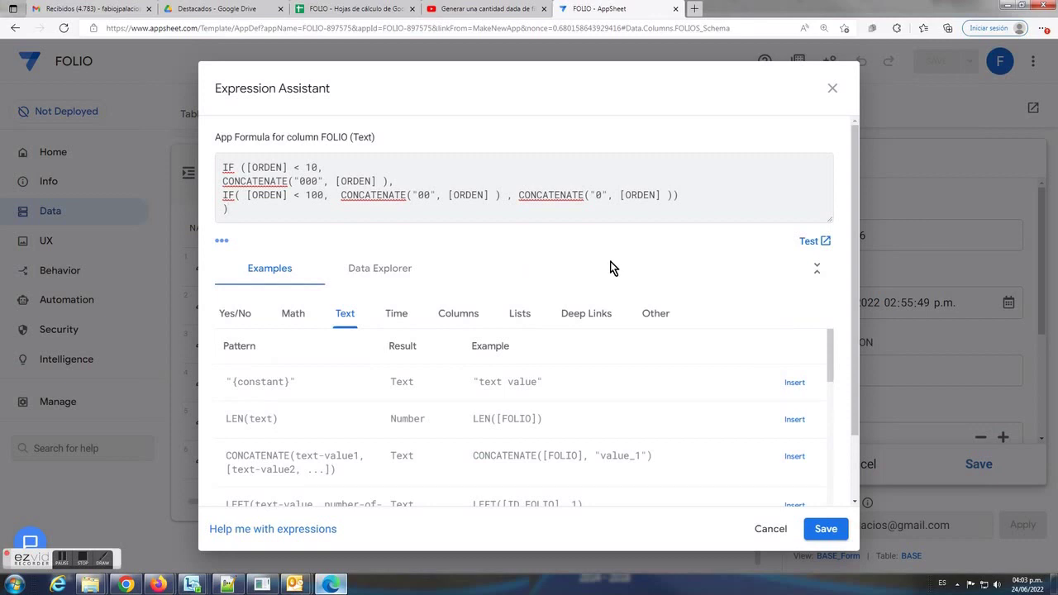
pyautogui.click(828, 529)
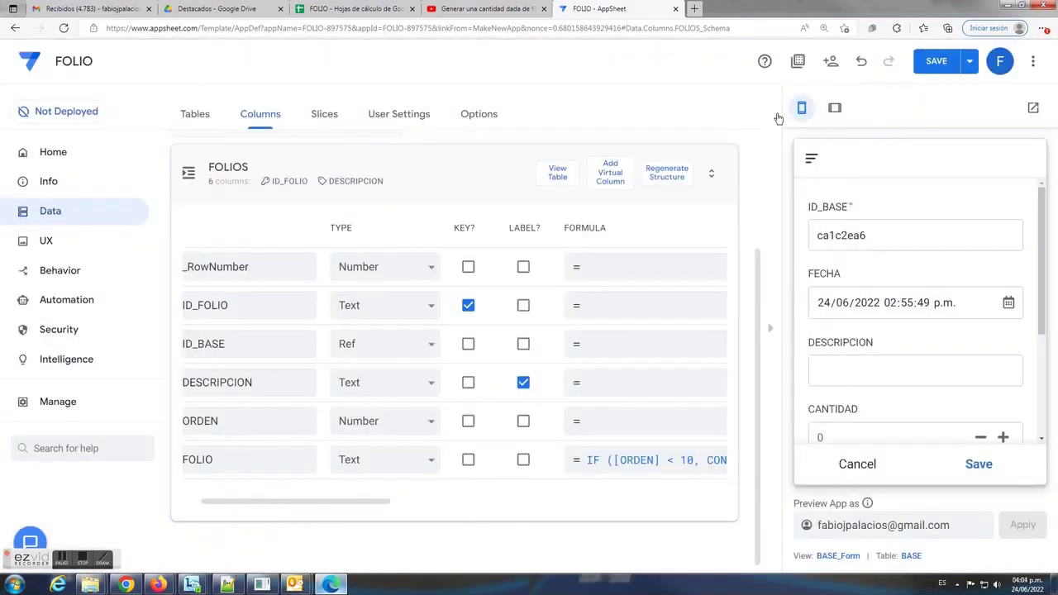
pyautogui.click(934, 63)
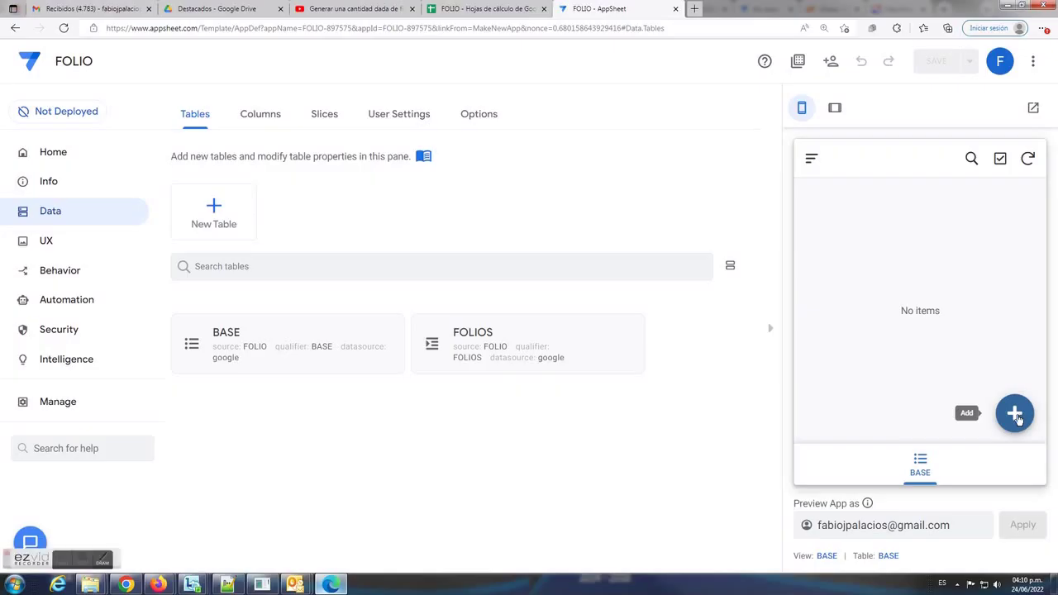
# Add a BASE record in the app preview with DESCRIPCION test1 and CANTIDAD 3, and save it
pyautogui.click(1017, 416)
pyautogui.click(860, 368)
pyautogui.write('test1')
pyautogui.scroll(-1, 915, 390)
pyautogui.click(884, 400)
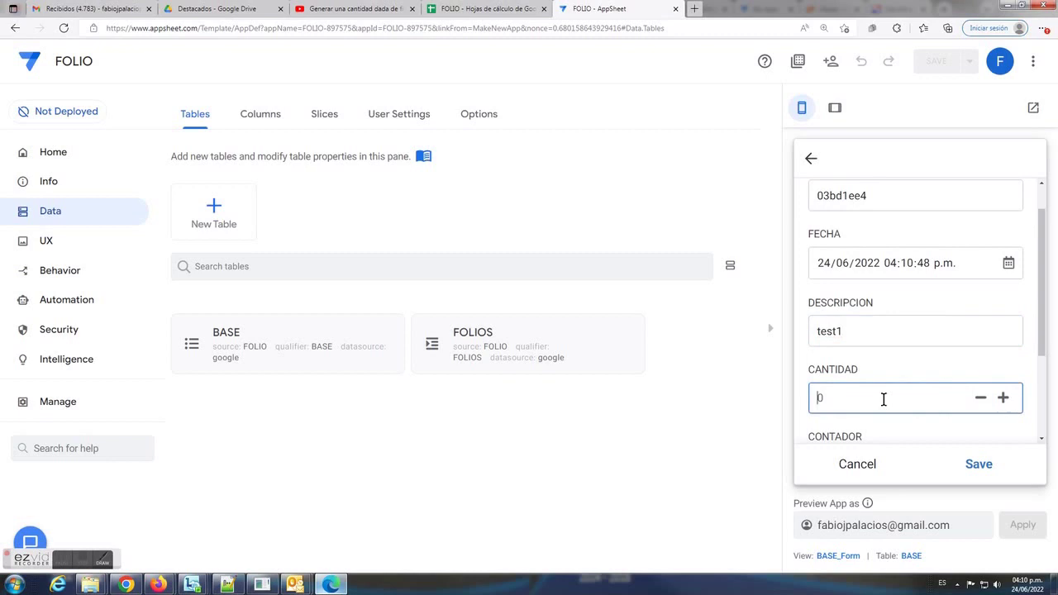
pyautogui.write('3')
pyautogui.scroll(-3, 904, 395)
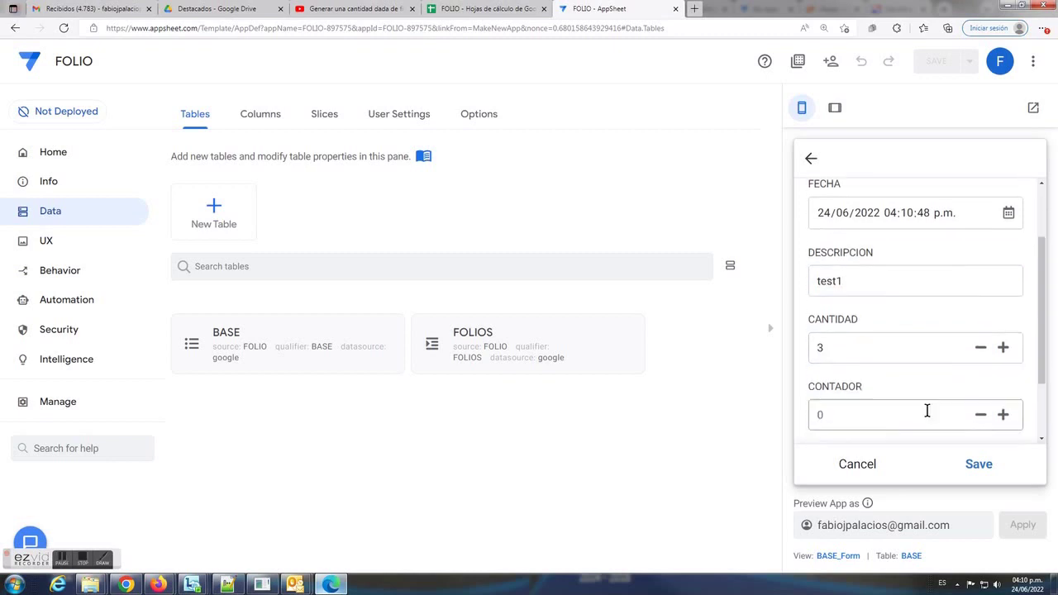
pyautogui.click(979, 464)
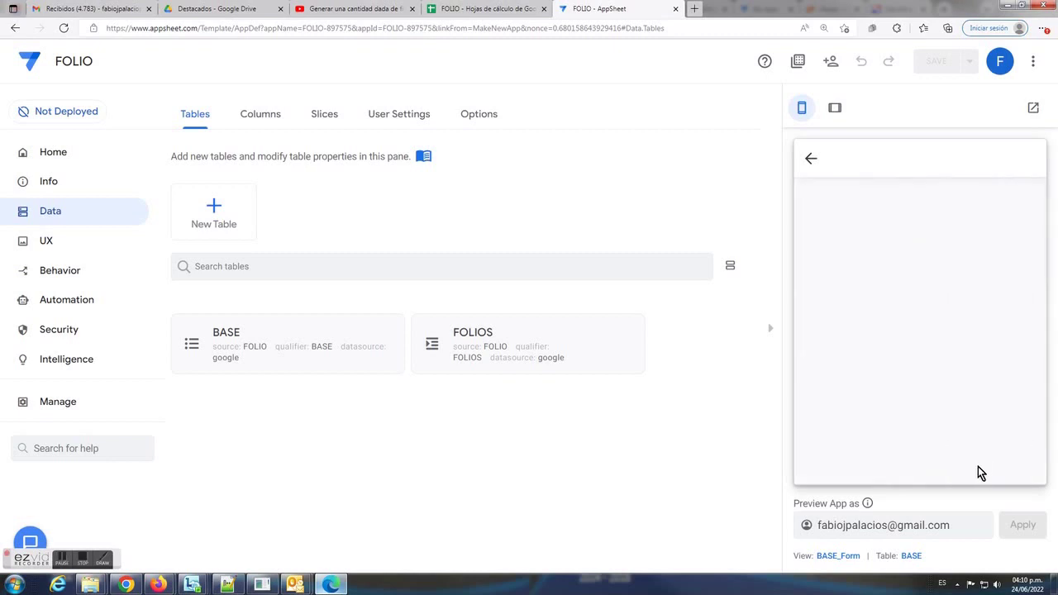
# In the FOLIO spreadsheet, compare CANTIDAD and CONTADOR on the BASE sheet with the ORDEN values generated on the FOLIOS sheet
pyautogui.click(496, 9)
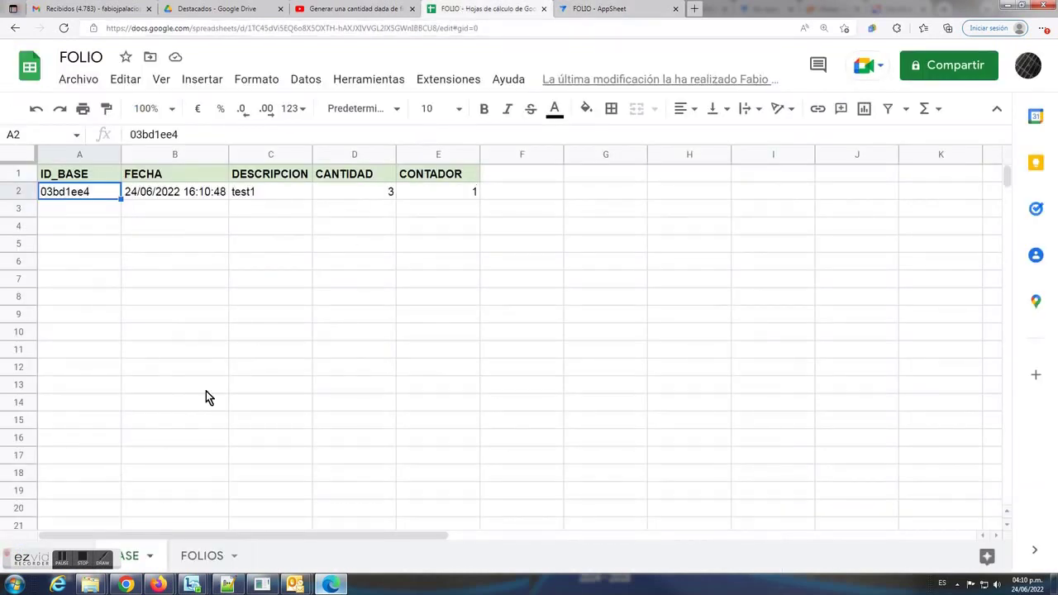
pyautogui.click(202, 556)
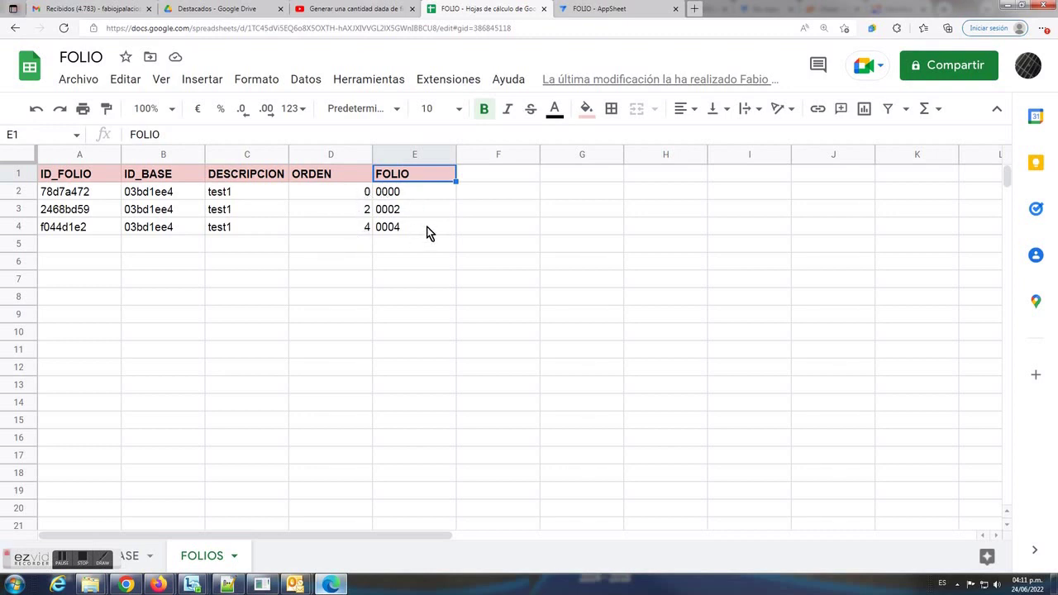
pyautogui.click(132, 557)
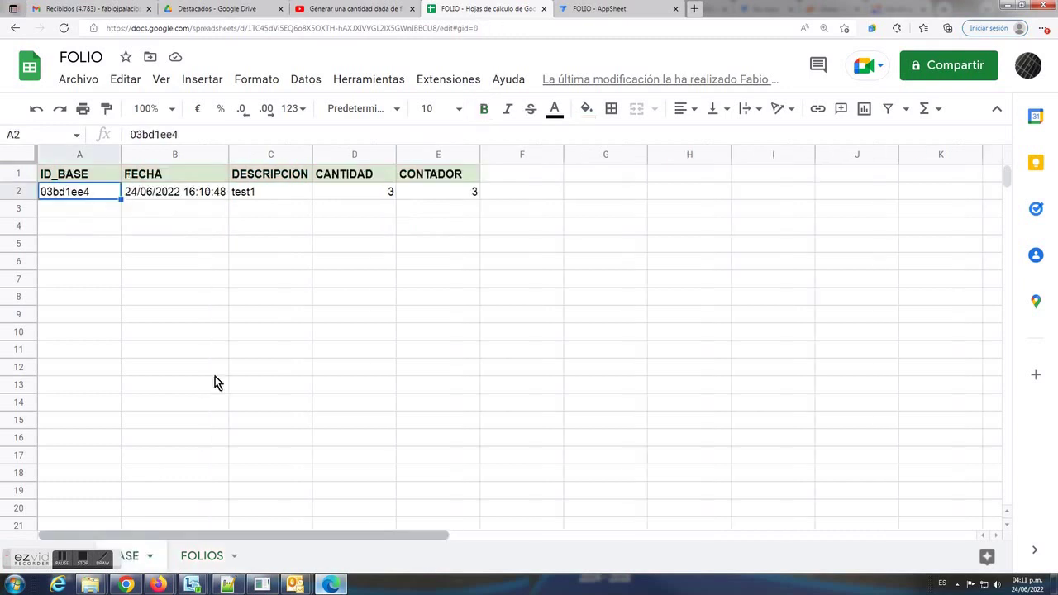
pyautogui.click(380, 197)
pyautogui.click(436, 195)
pyautogui.click(216, 556)
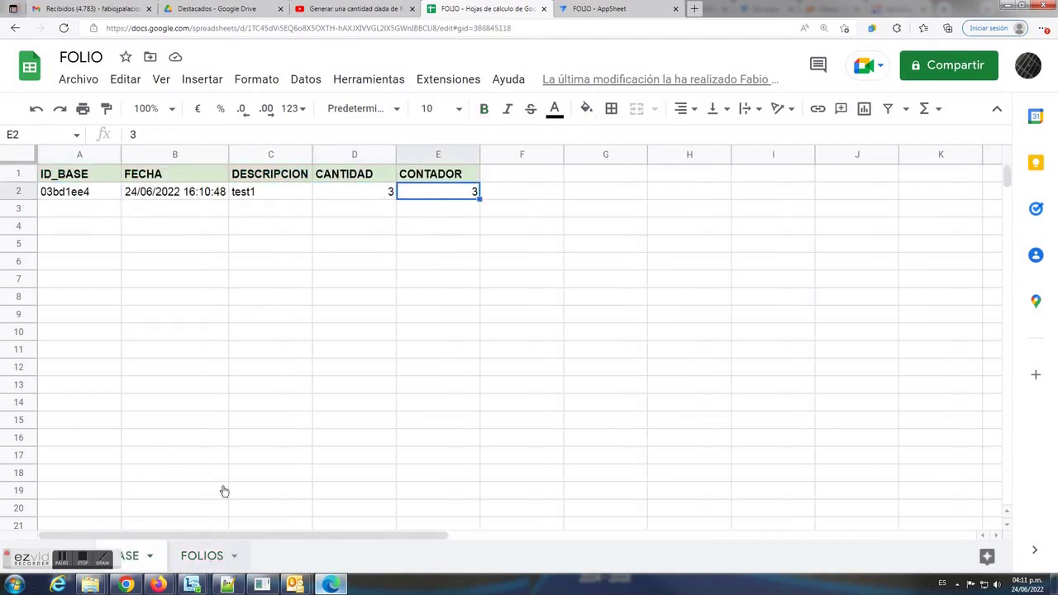
pyautogui.click(351, 194)
pyautogui.press('Down')
pyautogui.press('Down')
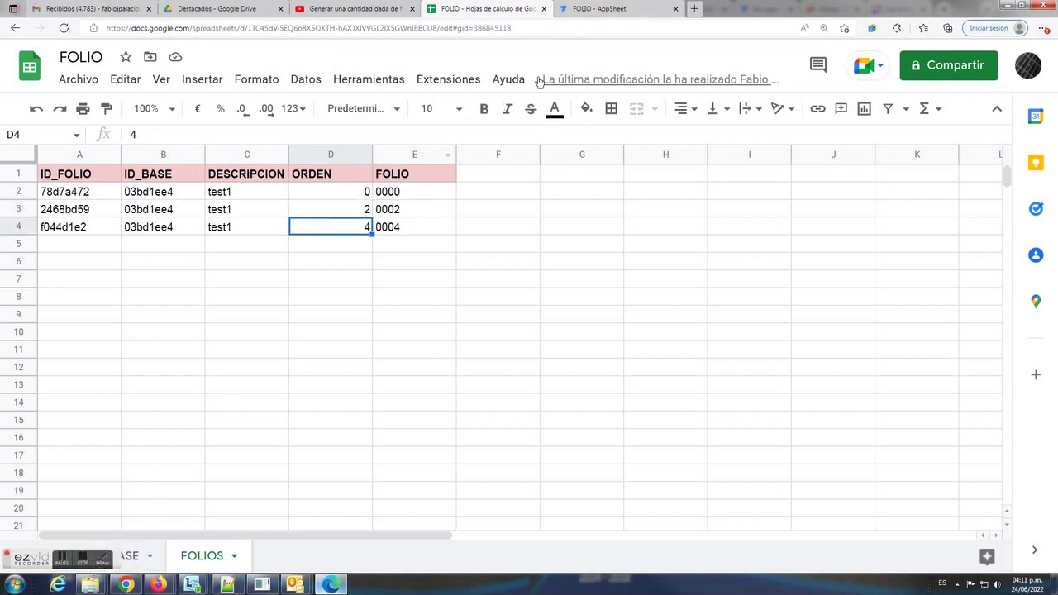
# Return to AppSheet and examine the details and related folios of the test1 record in the app preview
pyautogui.click(599, 9)
pyautogui.click(860, 218)
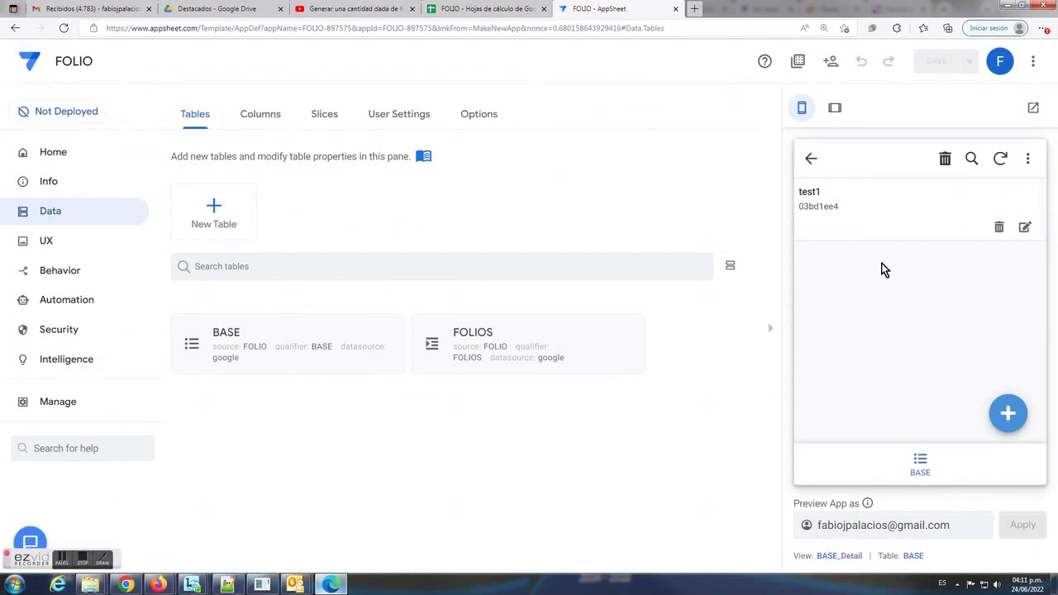
pyautogui.scroll(-1, 895, 293)
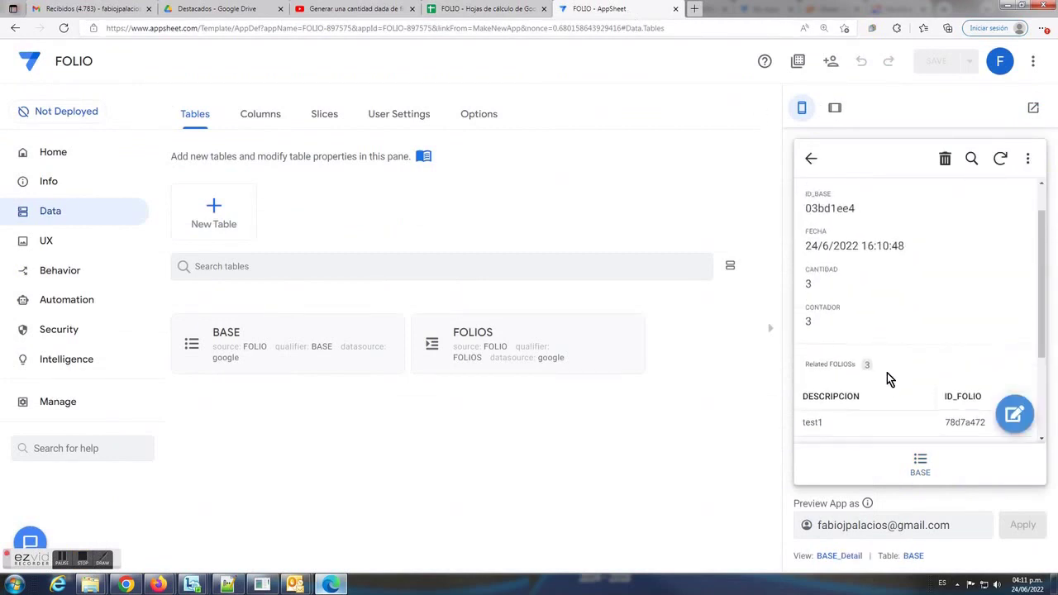
pyautogui.scroll(-2, 887, 373)
pyautogui.moveTo(867, 418); pyautogui.dragTo(827, 432)
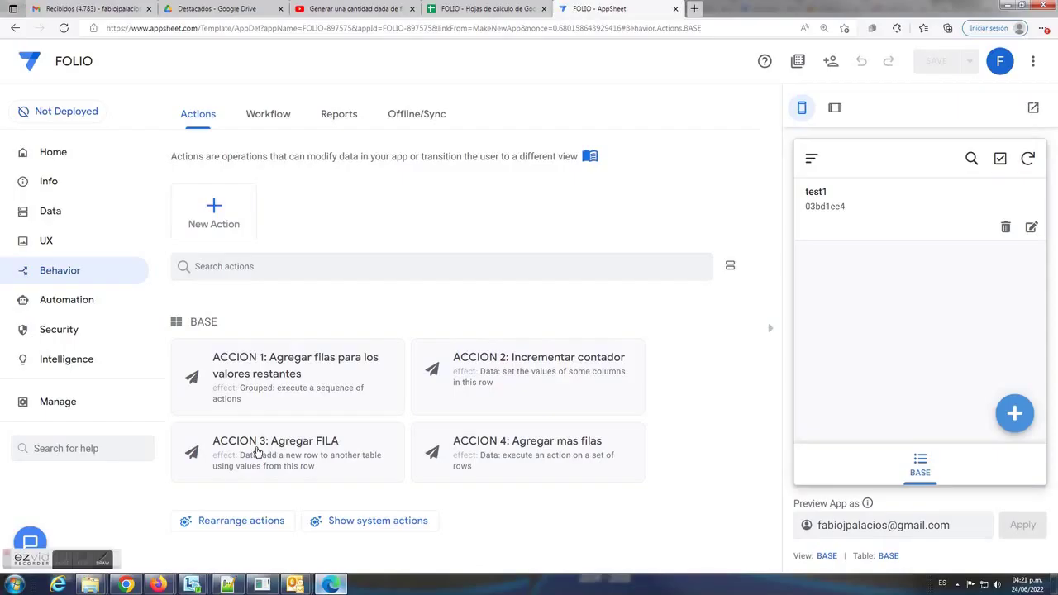
# Open the action ACCION 3: Agregar FILA and clear the expression that sets its ORDEN column
pyautogui.click(256, 450)
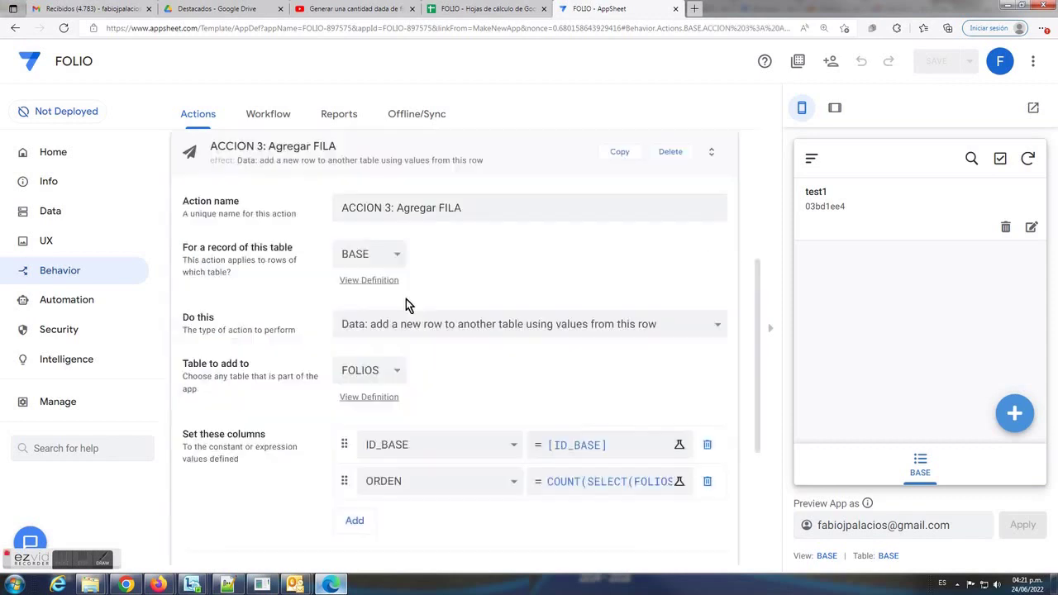
pyautogui.click(576, 486)
pyautogui.moveTo(802, 167); pyautogui.dragTo(222, 168)
pyautogui.press('BackSpace')
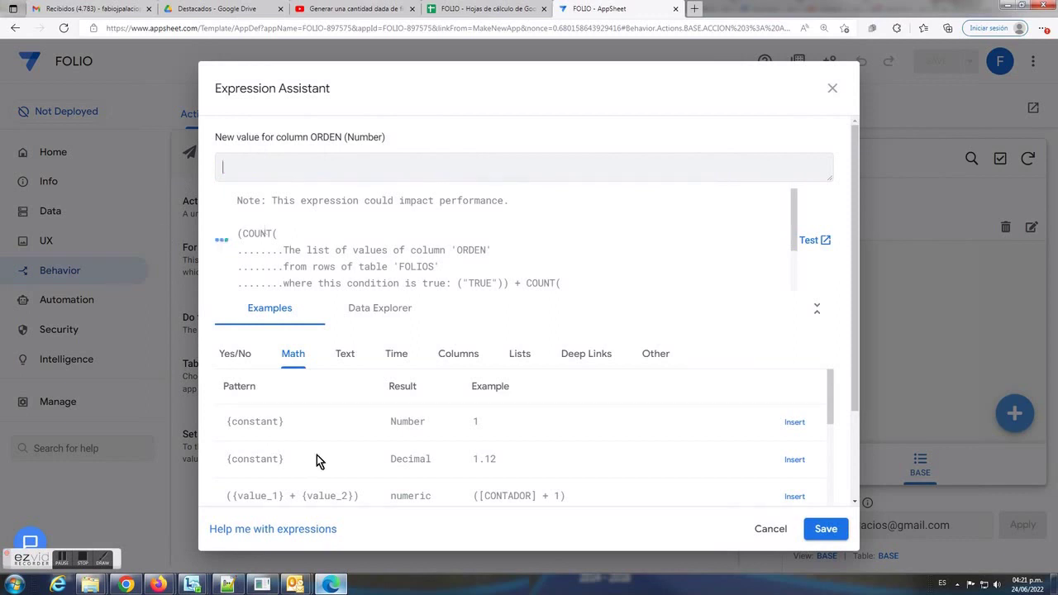
# In Notepad++, copy the corrected ORDEN expression COUNT(SELECT(FOLIOS[ORDEN], TRUE)) + 1
pyautogui.click(228, 585)
pyautogui.click(407, 211)
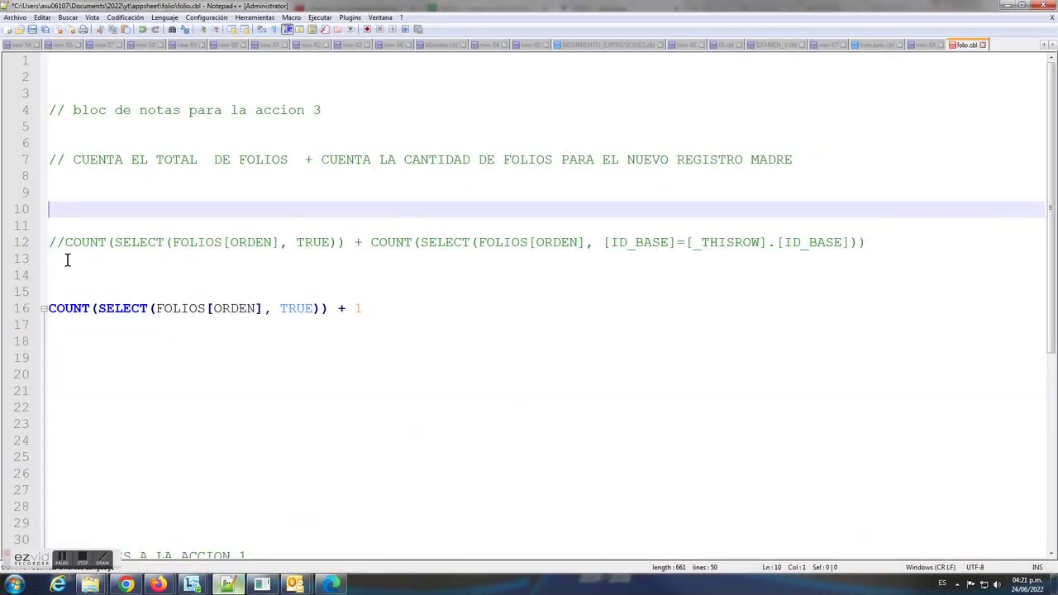
pyautogui.moveTo(64, 243); pyautogui.dragTo(49, 243)
pyautogui.moveTo(46, 308); pyautogui.dragTo(376, 310)
pyautogui.rightClick(318, 314)
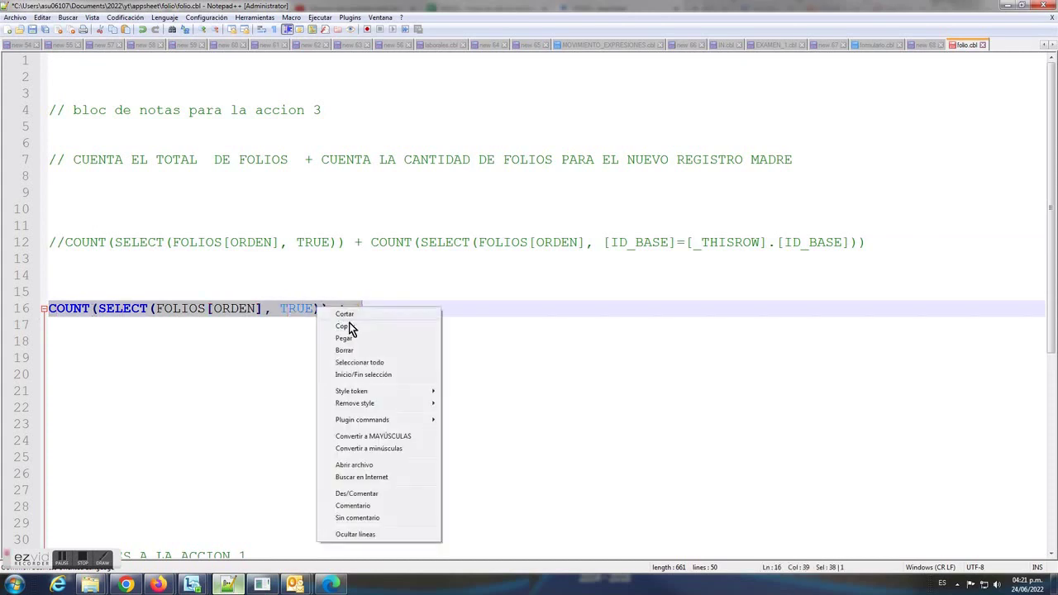
pyautogui.click(354, 326)
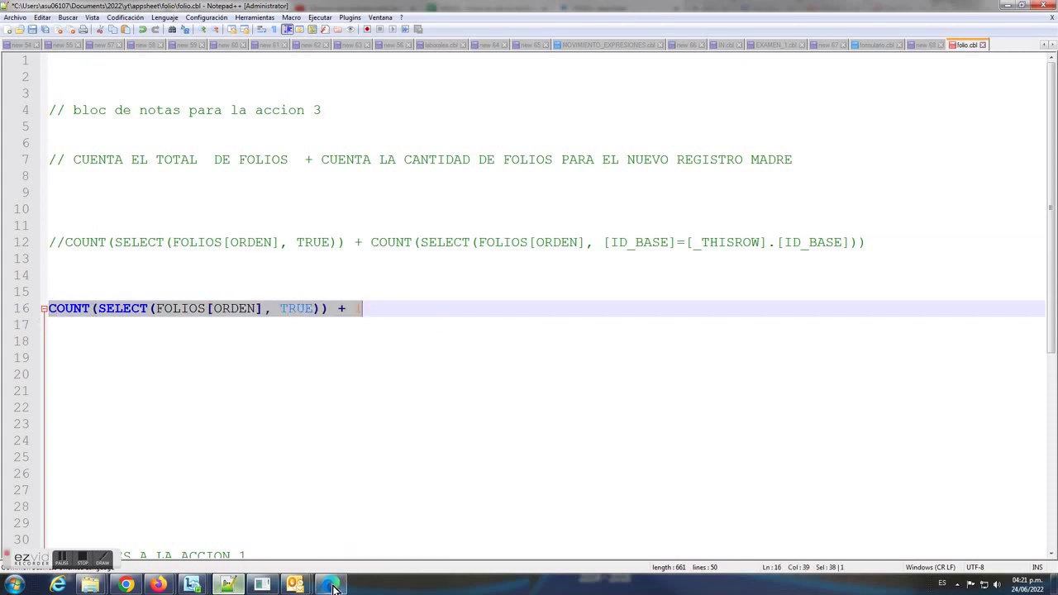
# Back in AppSheet, set the ORDEN value of ACCION 3 to the copied COUNT expression and save the app
pyautogui.click(329, 584)
pyautogui.rightClick(361, 165)
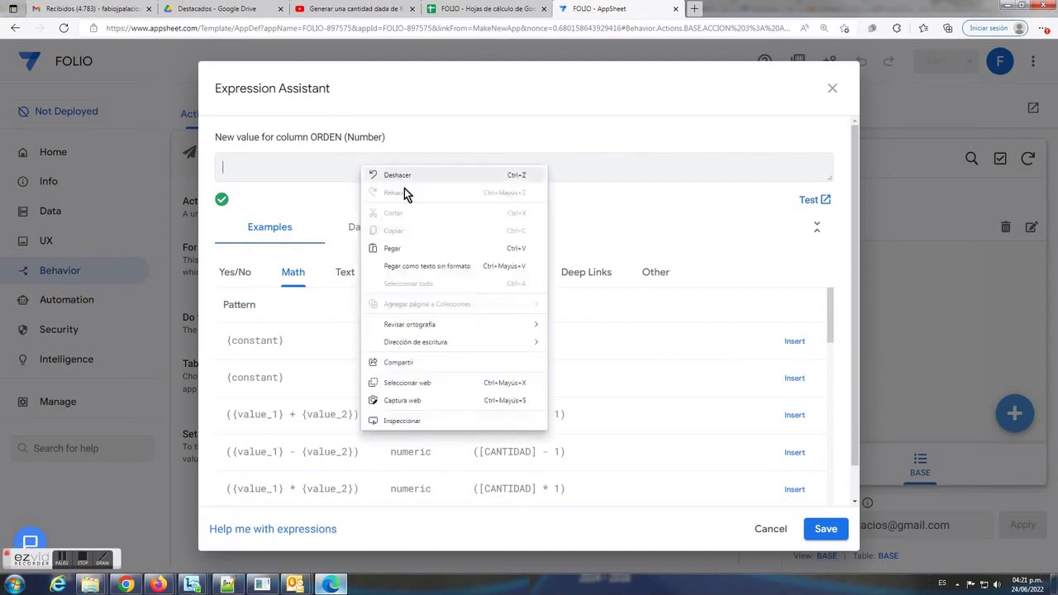
pyautogui.click(406, 248)
pyautogui.moveTo(467, 170); pyautogui.dragTo(124, 171)
pyautogui.click(826, 528)
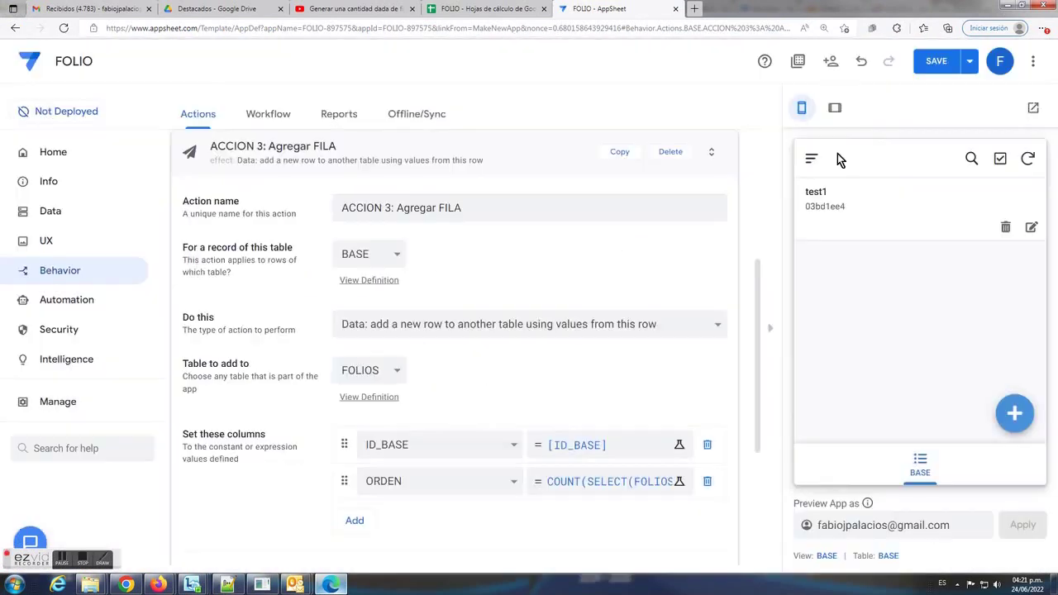
pyautogui.click(922, 65)
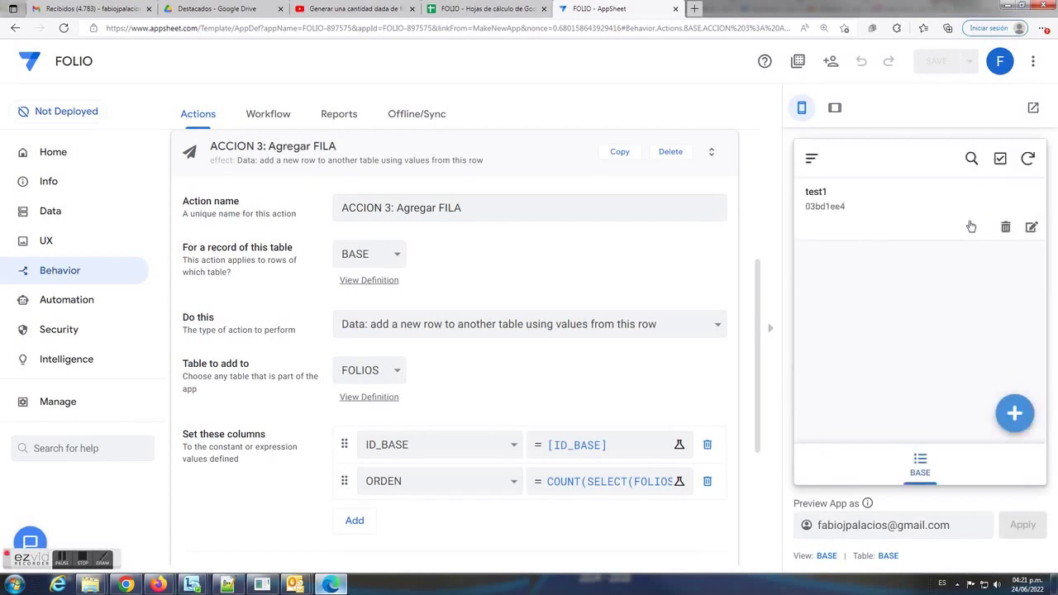
# Review all columns of the test1 record's Related FOLIOS table in the app preview, including ORDEN and FOLIO
pyautogui.click(972, 226)
pyautogui.scroll(-3, 926, 348)
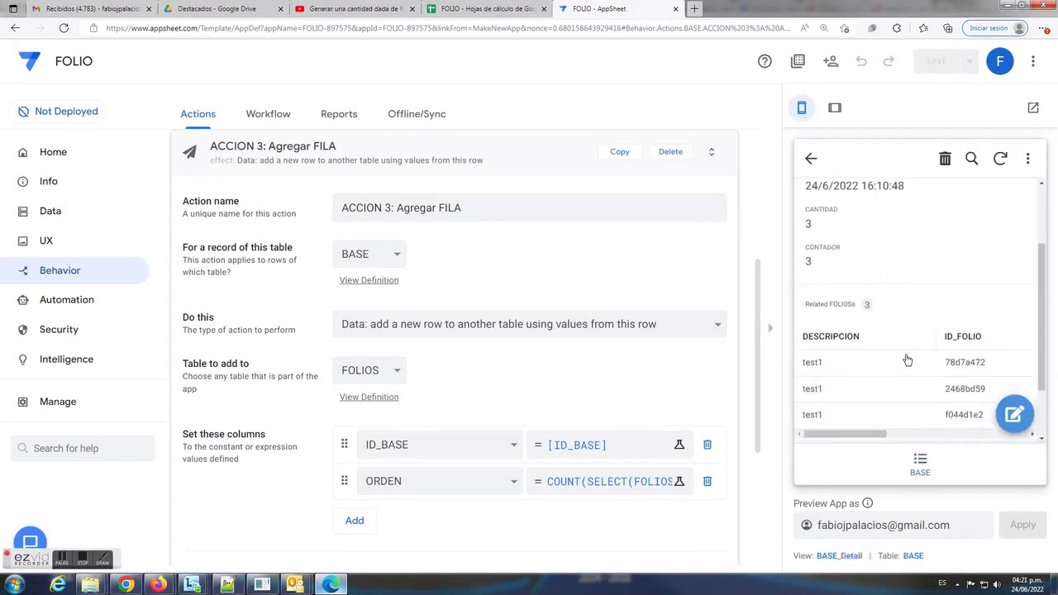
pyautogui.moveTo(881, 417); pyautogui.dragTo(1016, 426)
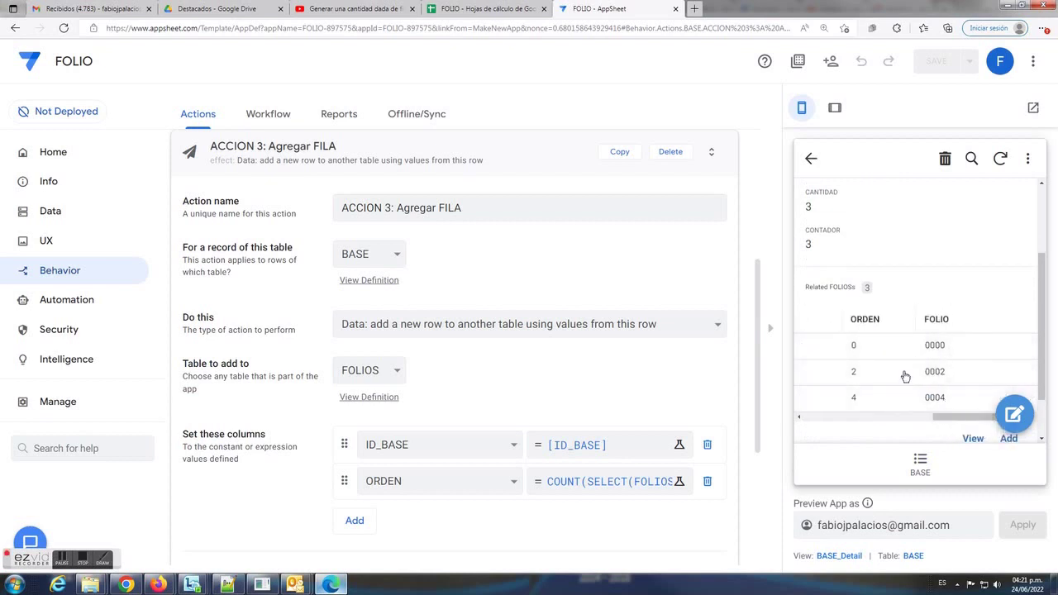
pyautogui.moveTo(951, 416); pyautogui.dragTo(807, 425)
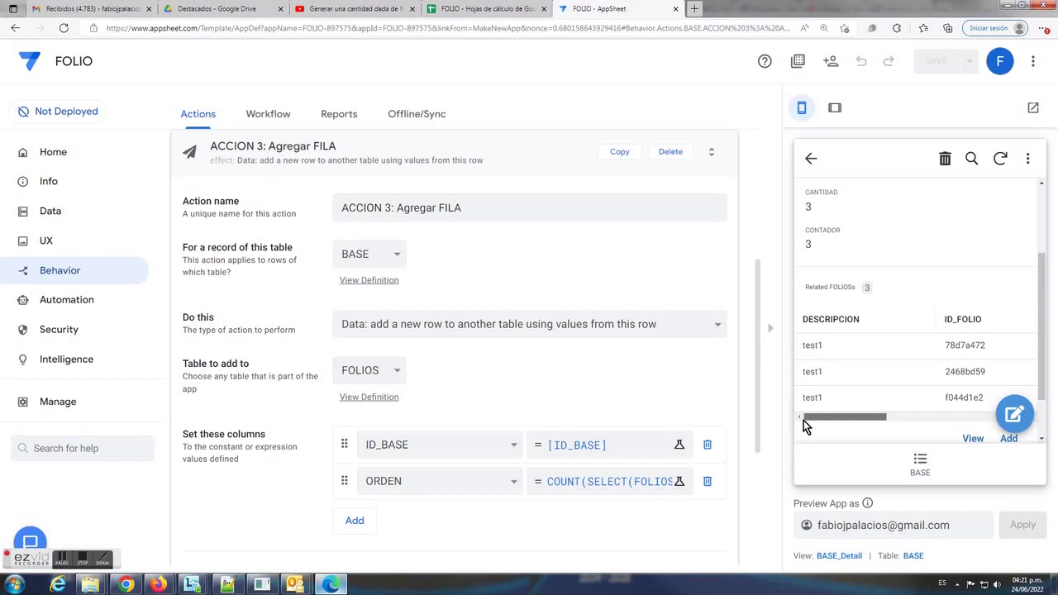
# Search the UX views for FOLIO and open the settings of the FOLIOS_Inline view
pyautogui.click(45, 242)
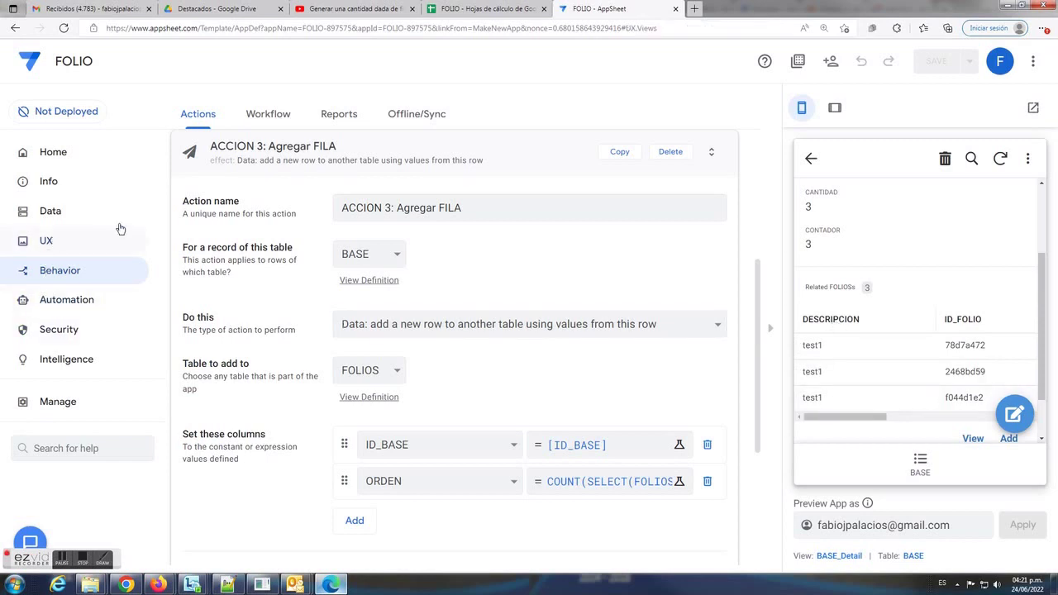
pyautogui.moveTo(265, 272); pyautogui.dragTo(146, 260)
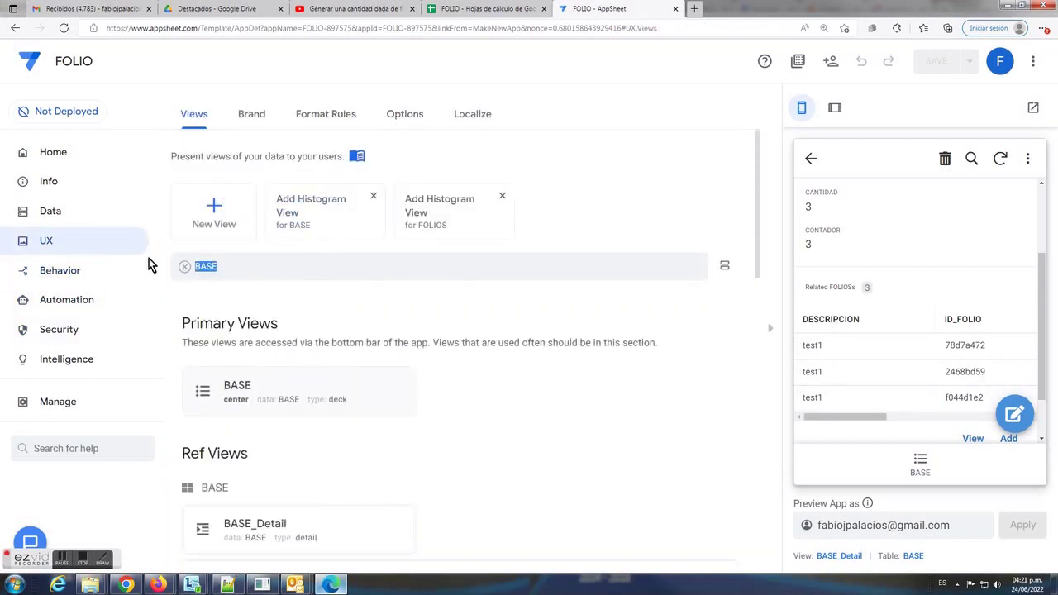
pyautogui.write('FOLIO')
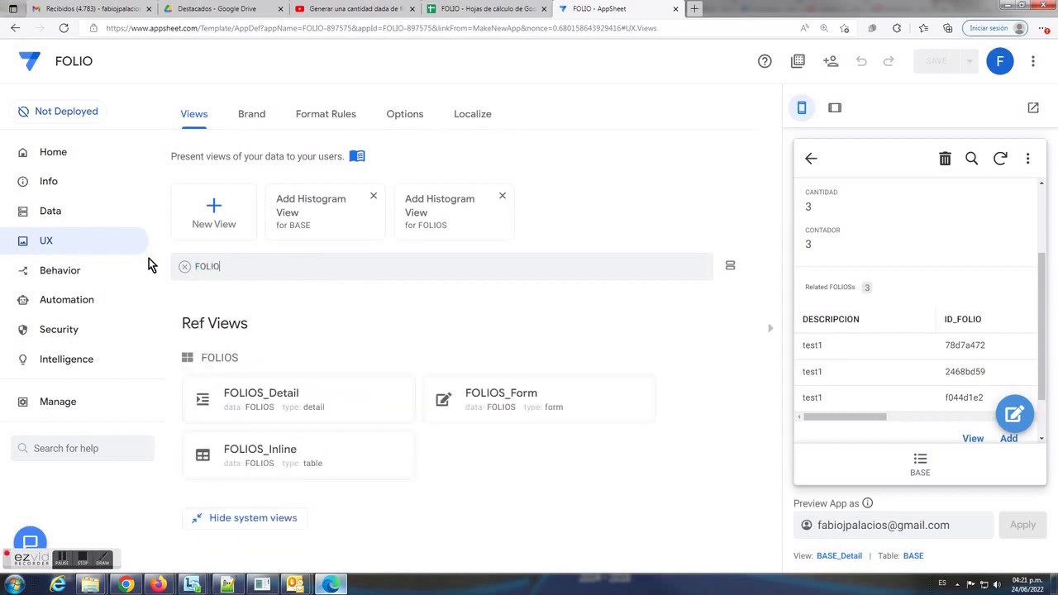
pyautogui.click(261, 463)
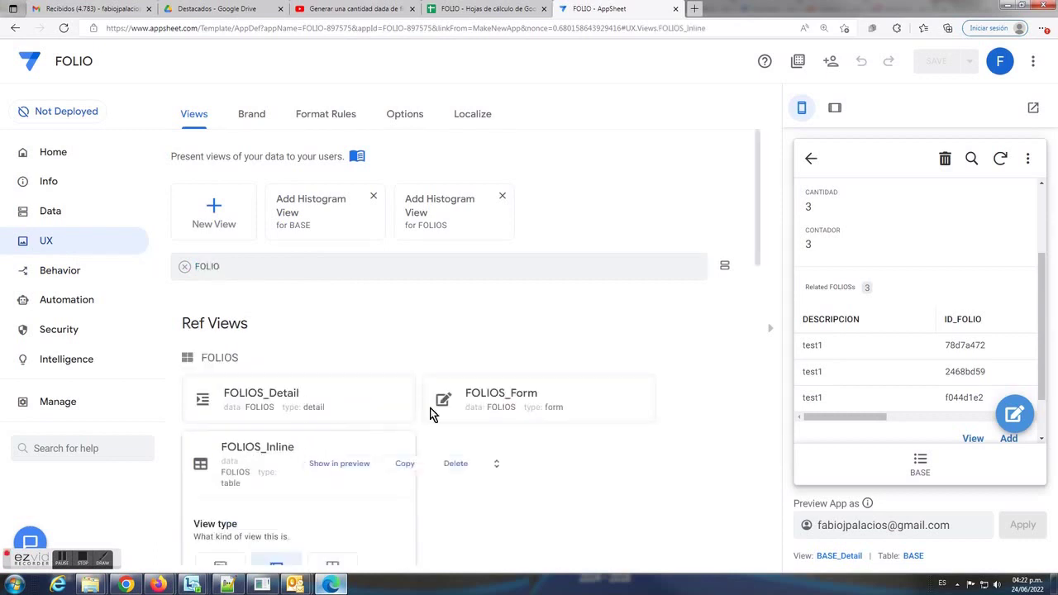
# Set the column order of the FOLIOS_Inline view to ORDEN followed by FOLIO and save the app
pyautogui.scroll(-4, 324, 478)
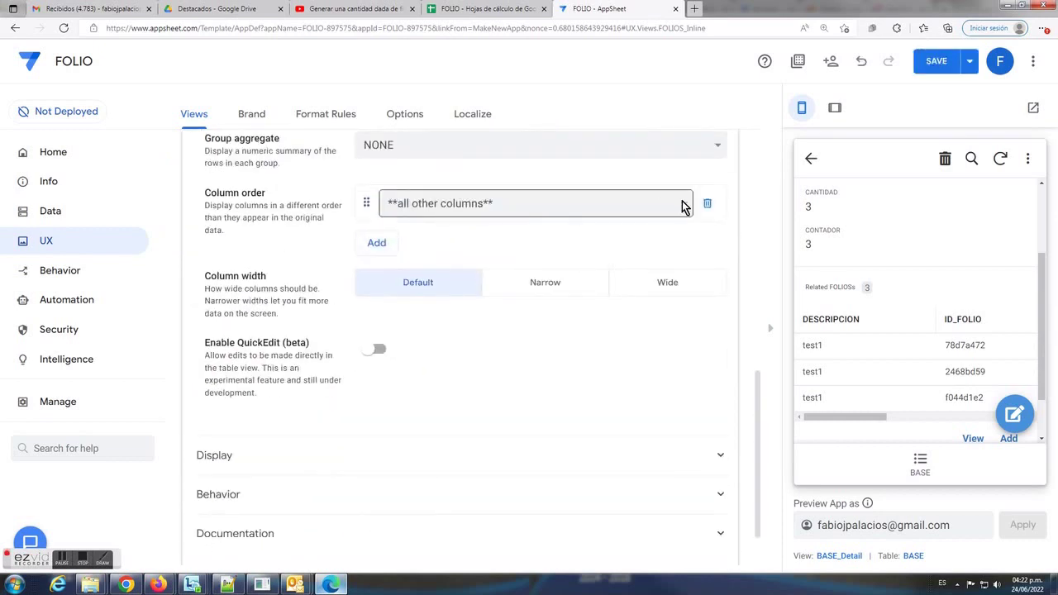
pyautogui.click(682, 202)
pyautogui.click(512, 296)
pyautogui.click(382, 245)
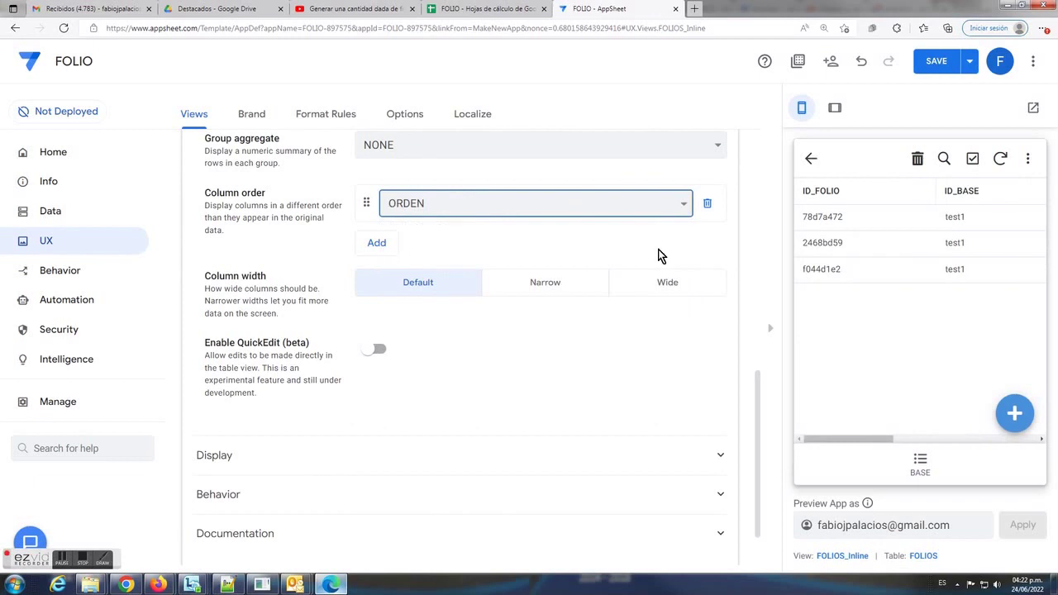
pyautogui.click(643, 252)
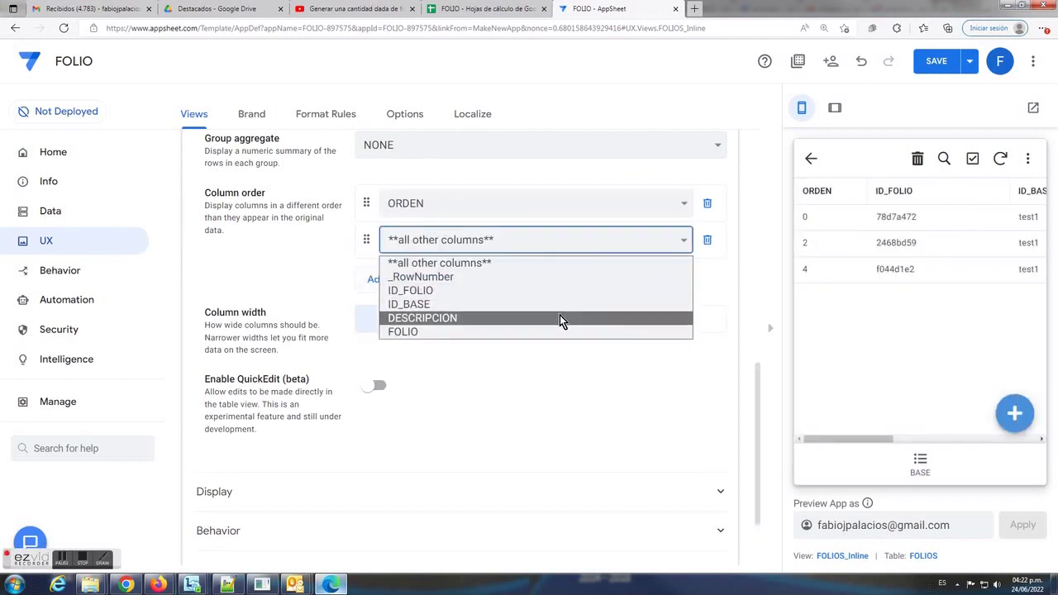
pyautogui.click(559, 330)
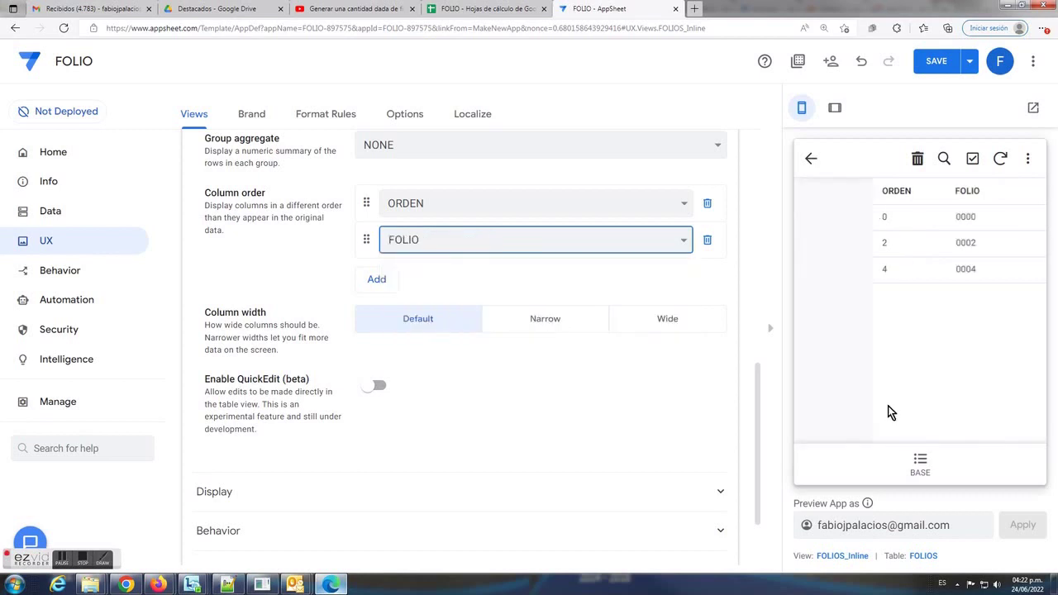
pyautogui.click(937, 63)
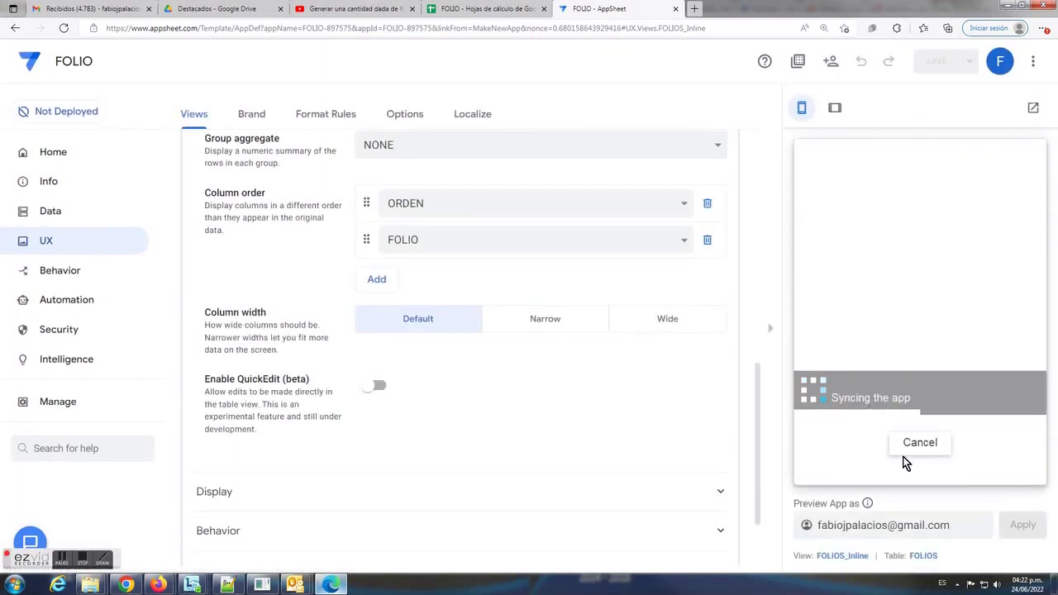
# Delete the test1 record from the BASE list in the app preview
pyautogui.click(920, 466)
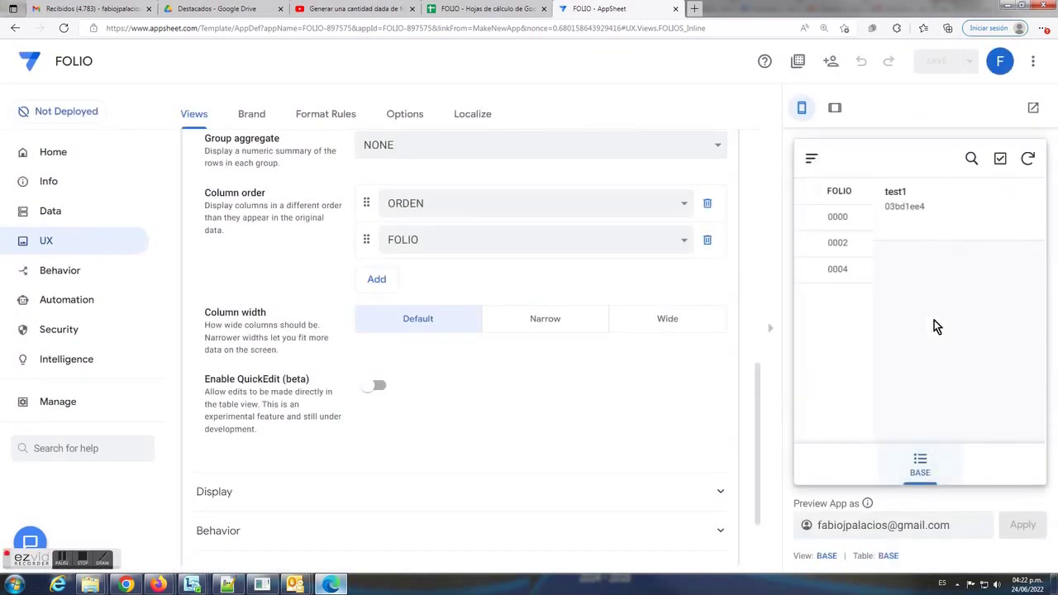
pyautogui.click(1004, 227)
pyautogui.click(992, 308)
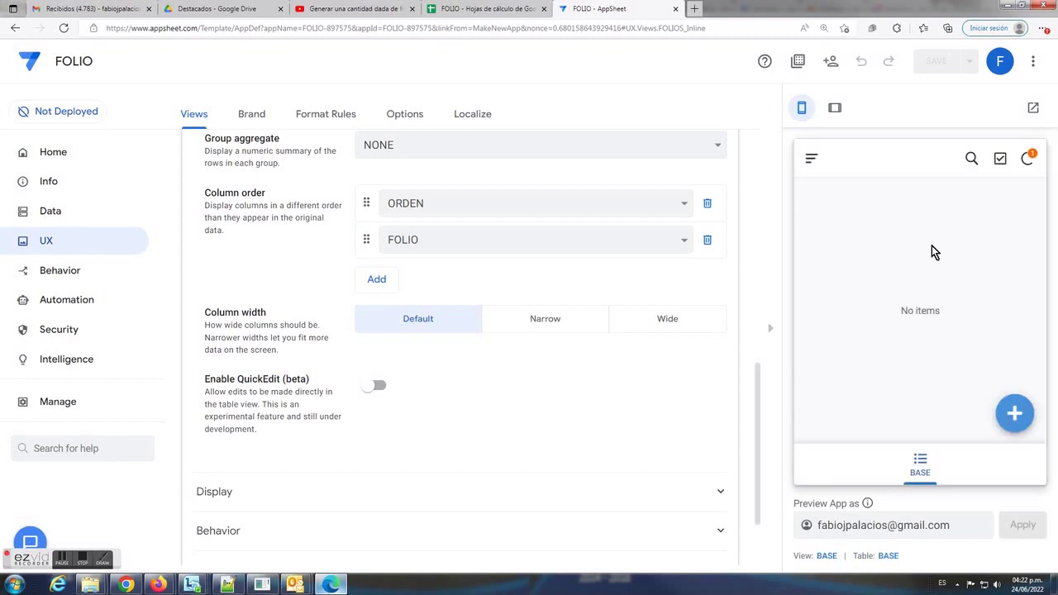
# Switch to the FOLIO spreadsheet in Google Sheets and check the BASE and FOLIOS sheets for the deletion
pyautogui.click(468, 8)
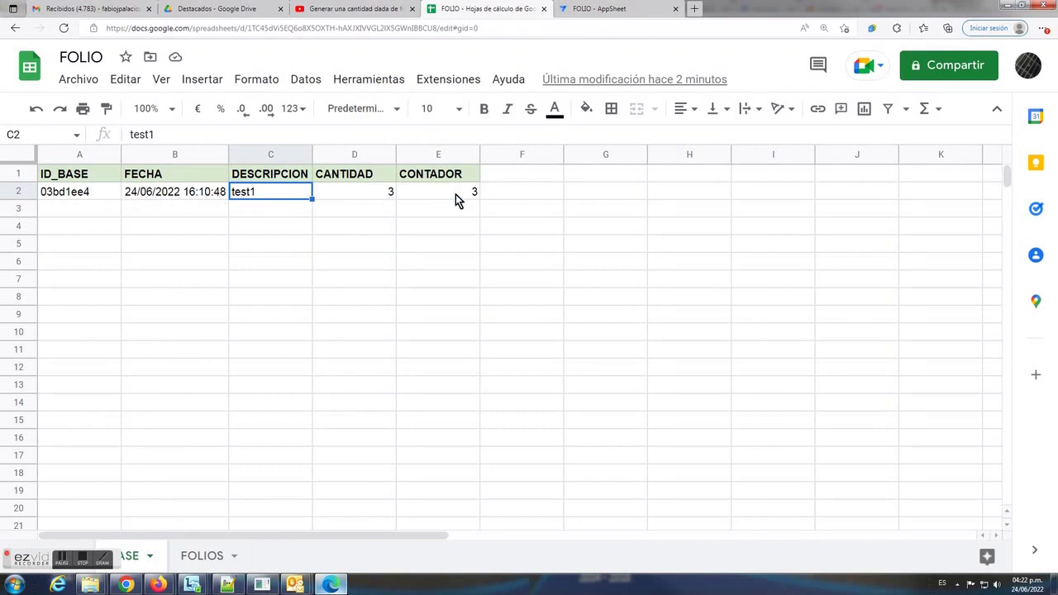
pyautogui.click(204, 556)
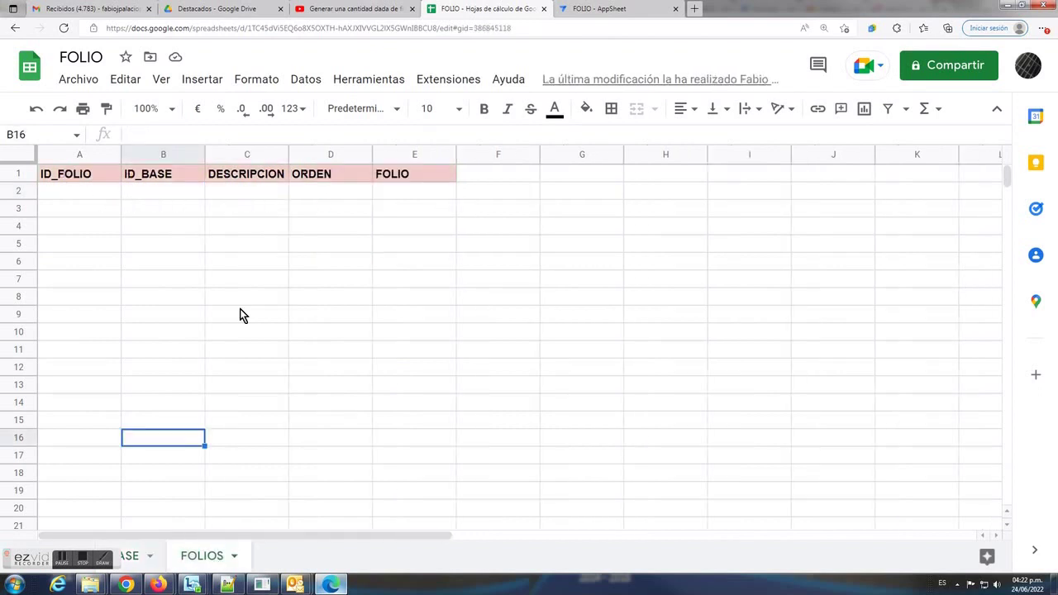
pyautogui.click(139, 553)
# Back in AppSheet, add and save a BASE record with DESCRIPCION "TEST NUEVO" and CANTIDAD 4 in the app preview
pyautogui.click(594, 9)
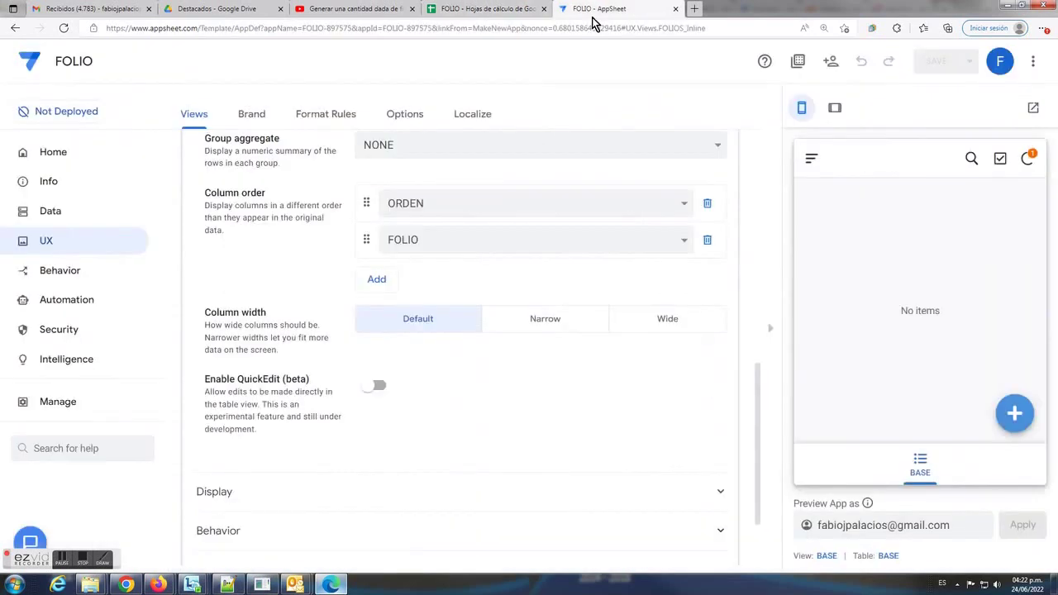
pyautogui.click(1015, 415)
pyautogui.click(855, 366)
pyautogui.write('TEST')
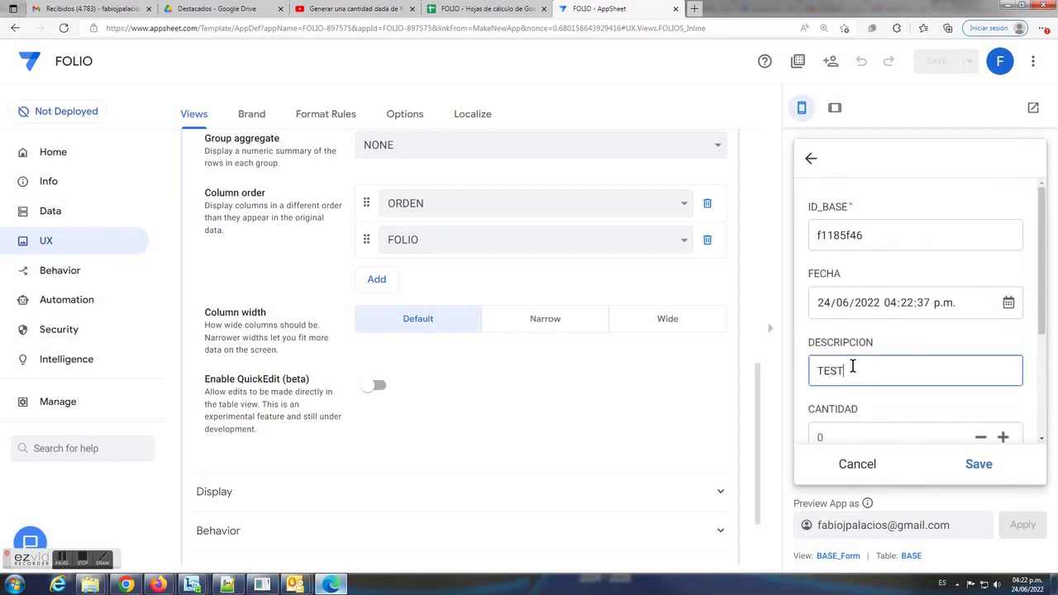
pyautogui.write(' NUEVO')
pyautogui.scroll(-2, 852, 366)
pyautogui.click(838, 324)
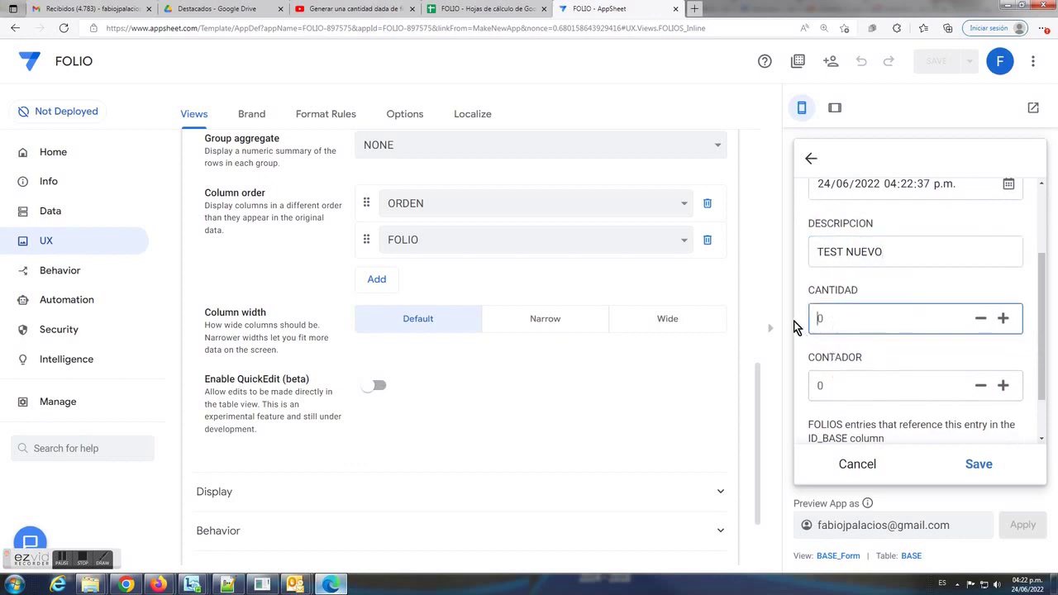
pyautogui.write('4')
pyautogui.click(979, 465)
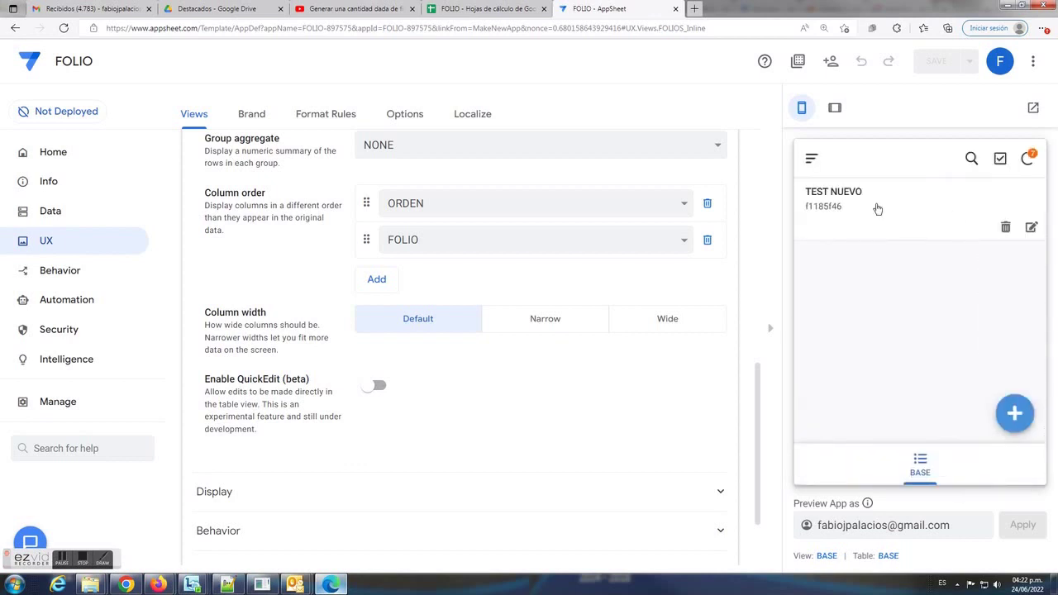
# Switch to the Google Sheets spreadsheet and check the TEST NUEVO rows in the BASE and FOLIOS sheets
pyautogui.click(512, 10)
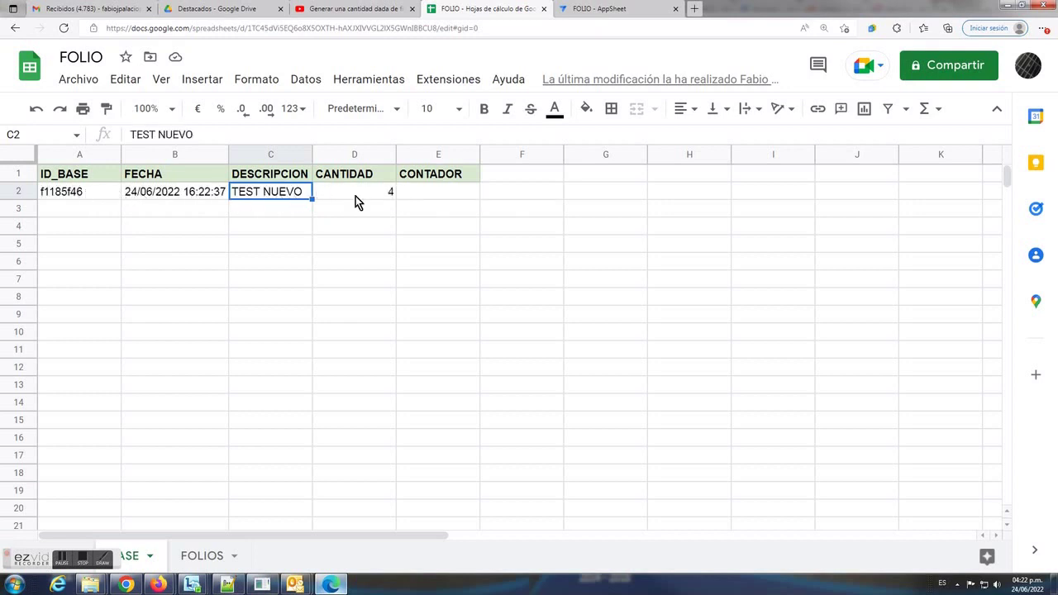
pyautogui.click(385, 194)
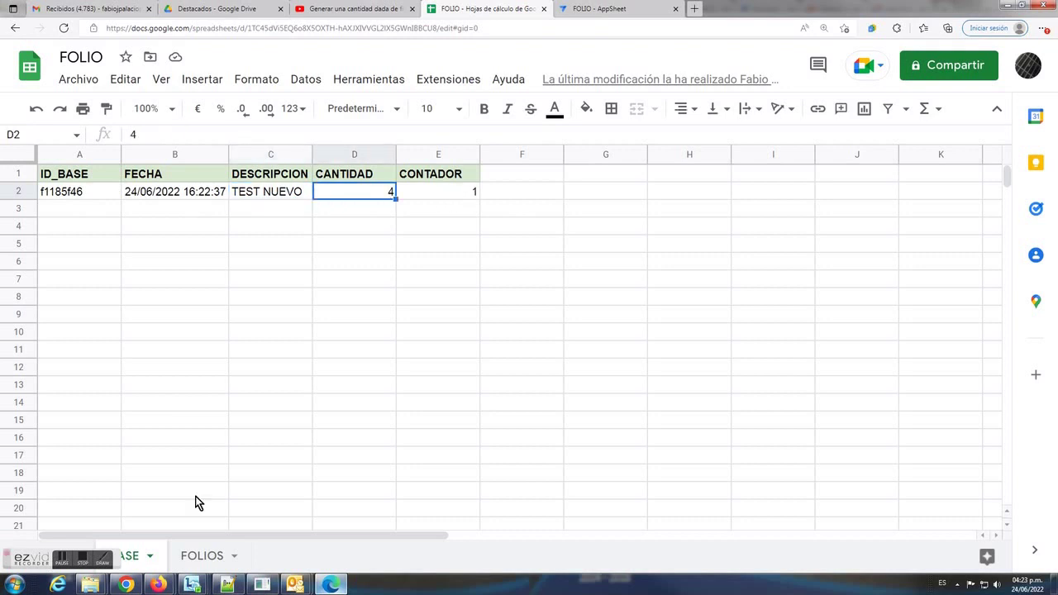
pyautogui.click(201, 556)
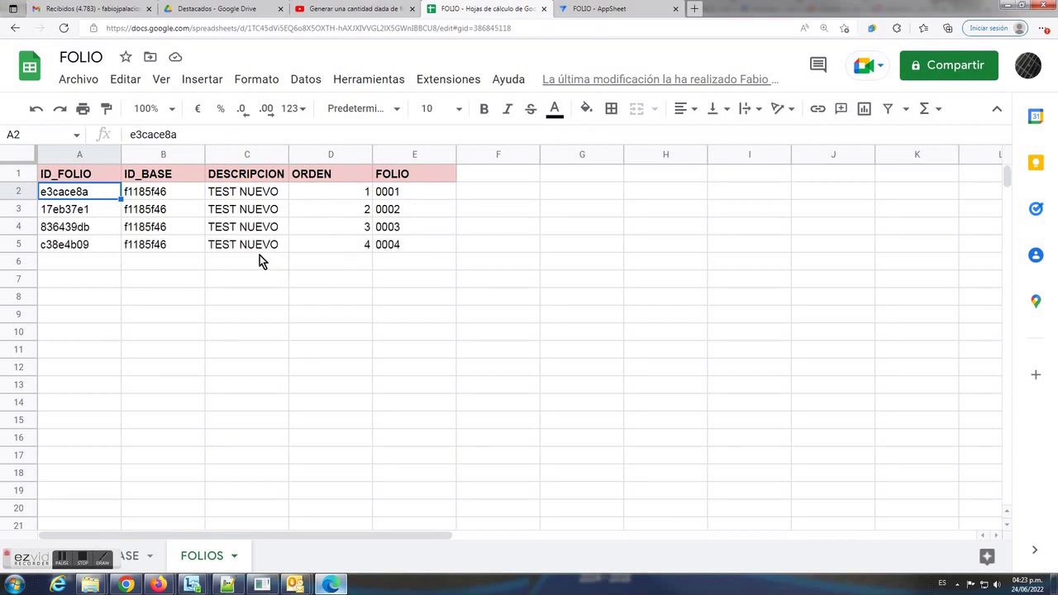
# Back in AppSheet, review the Related FOLIOS of the TEST NUEVO record and return to the BASE list
pyautogui.click(611, 12)
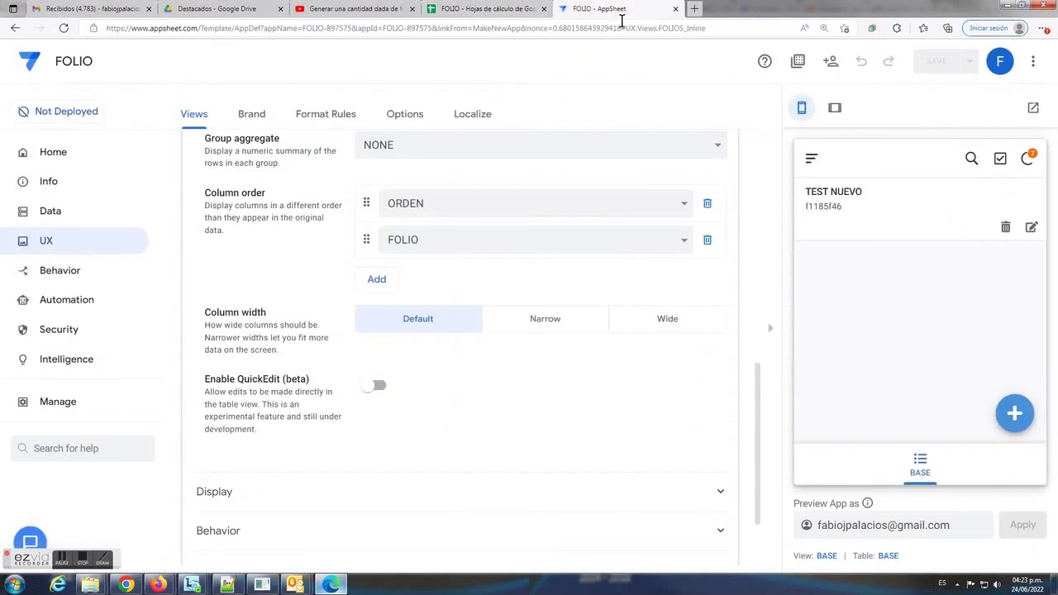
pyautogui.click(858, 220)
pyautogui.scroll(-3, 906, 305)
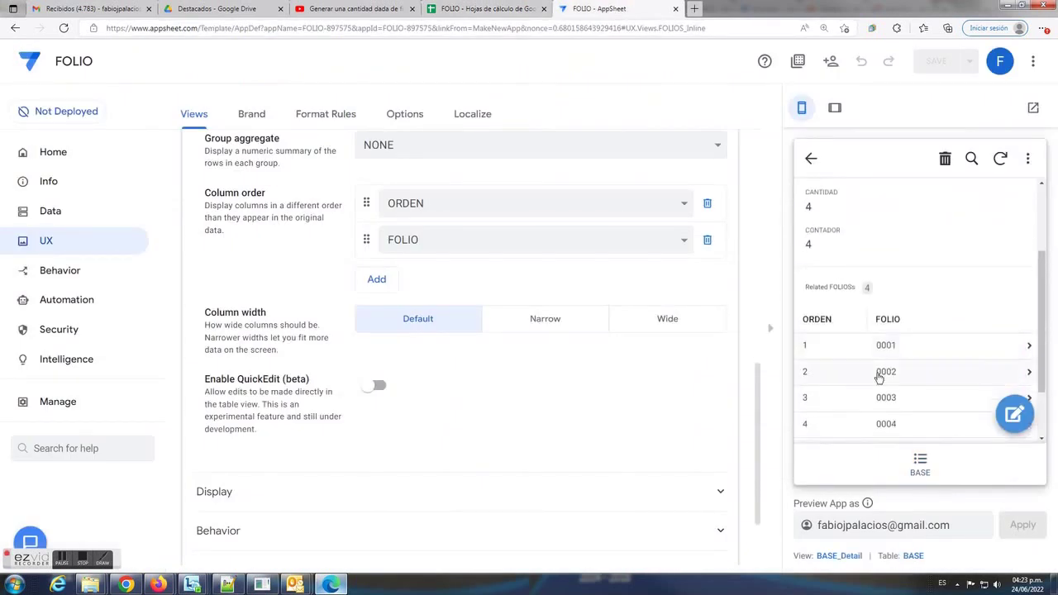
pyautogui.click(812, 160)
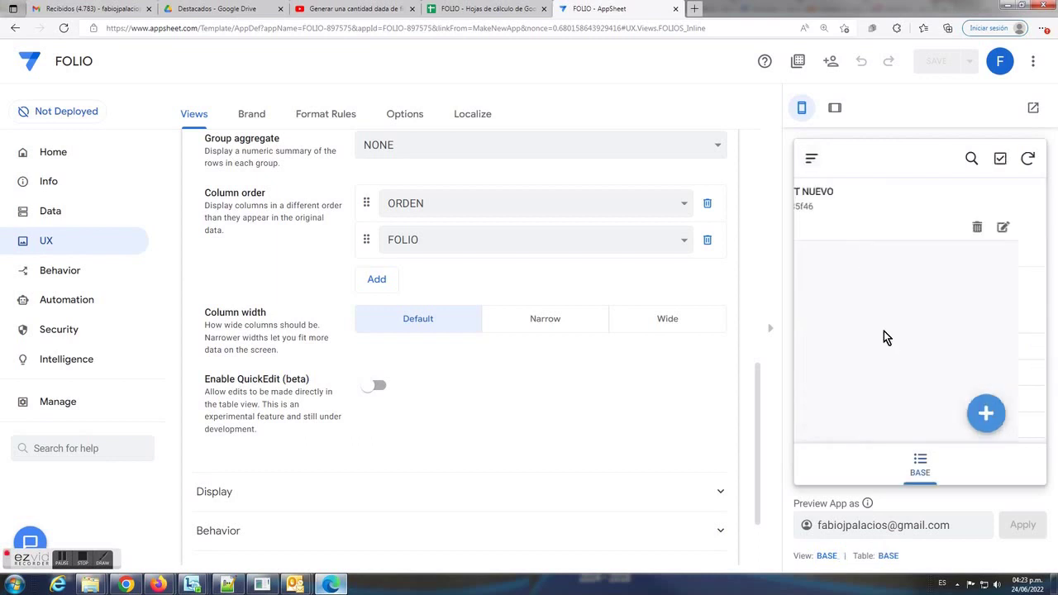
# Add and save another BASE record with DESCRIPCION "OTRO TEST" and CANTIDAD 5
pyautogui.click(998, 409)
pyautogui.click(881, 374)
pyautogui.write('OT')
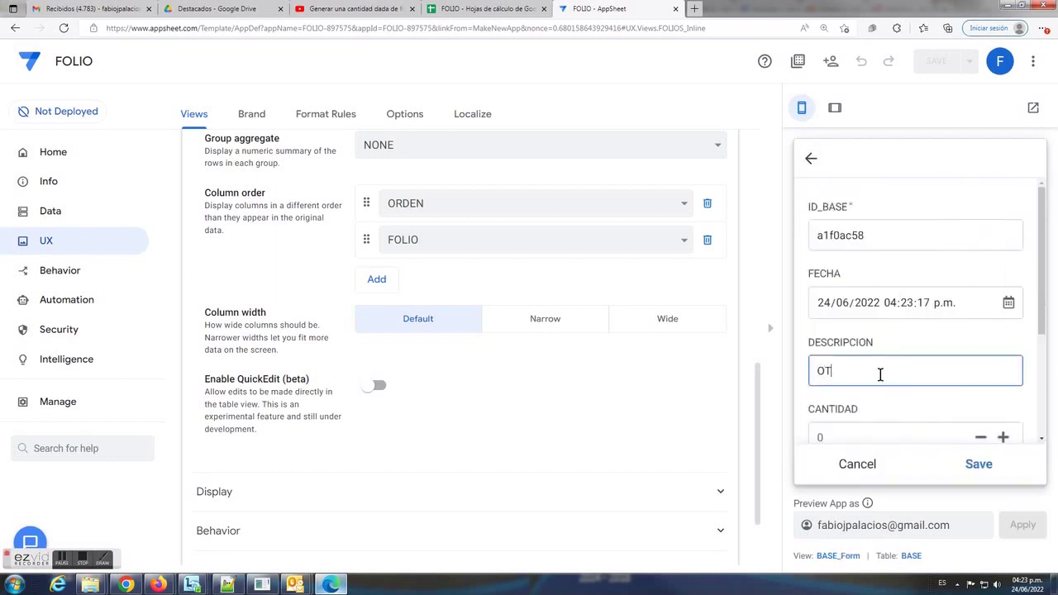
pyautogui.write('RO TEST')
pyautogui.scroll(-2, 877, 376)
pyautogui.click(848, 282)
pyautogui.write('5')
pyautogui.click(980, 465)
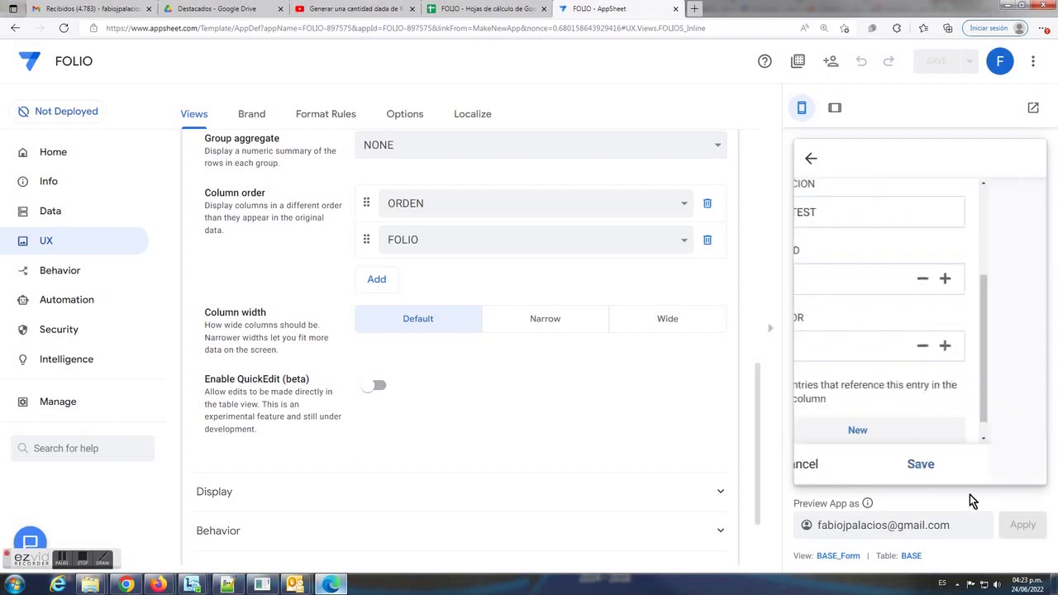
# Switch to the Google Sheets spreadsheet and check the OTRO TEST rows in the BASE and FOLIOS sheets
pyautogui.click(506, 14)
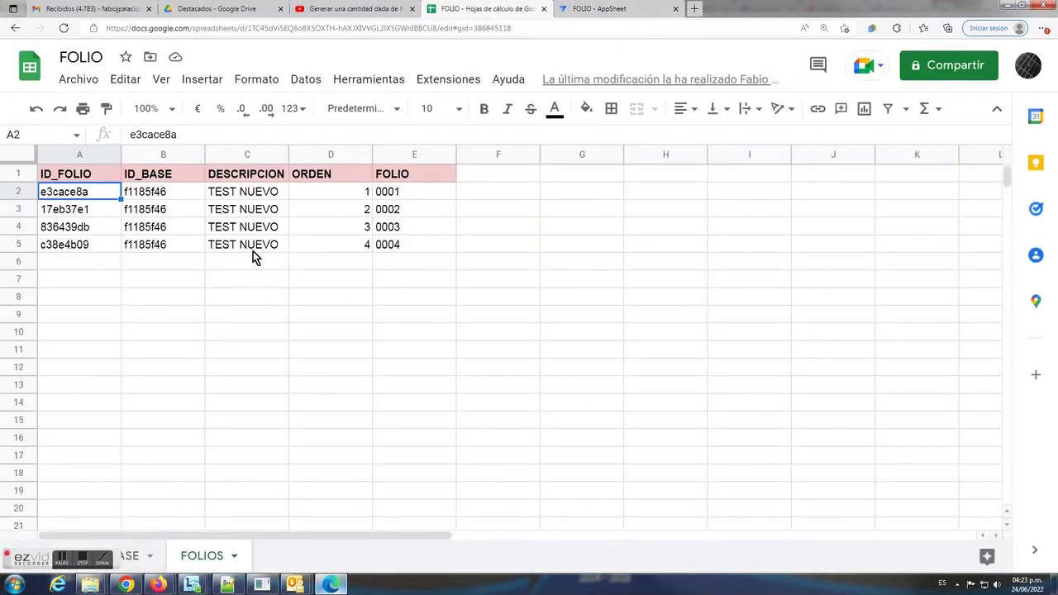
pyautogui.click(132, 557)
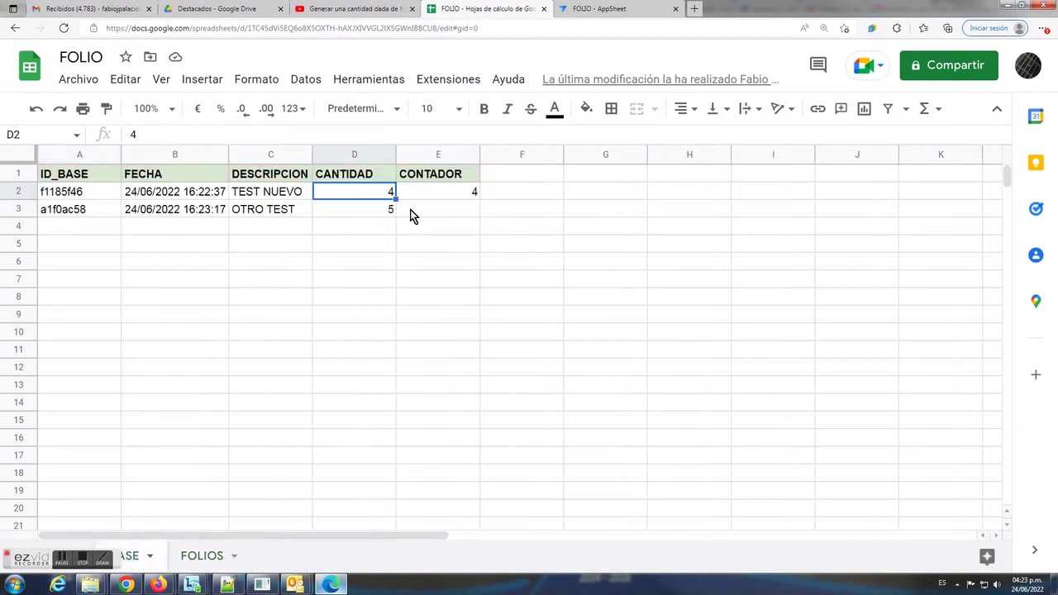
pyautogui.click(211, 556)
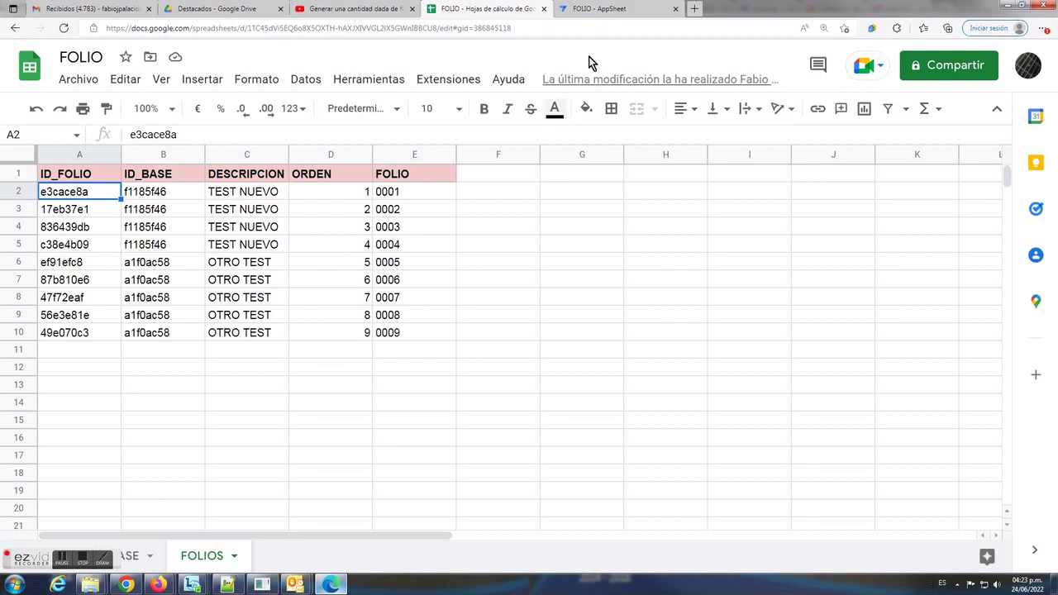
# Back in AppSheet, open the OTRO TEST record in the app preview and review its Related FOLIOS
pyautogui.click(609, 10)
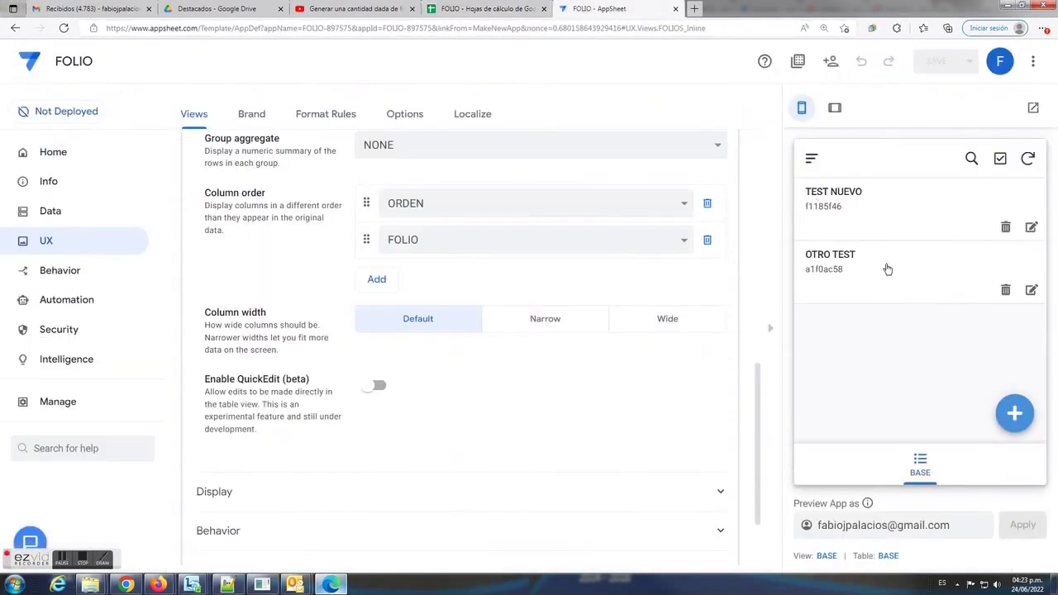
pyautogui.click(885, 265)
pyautogui.scroll(-2, 884, 347)
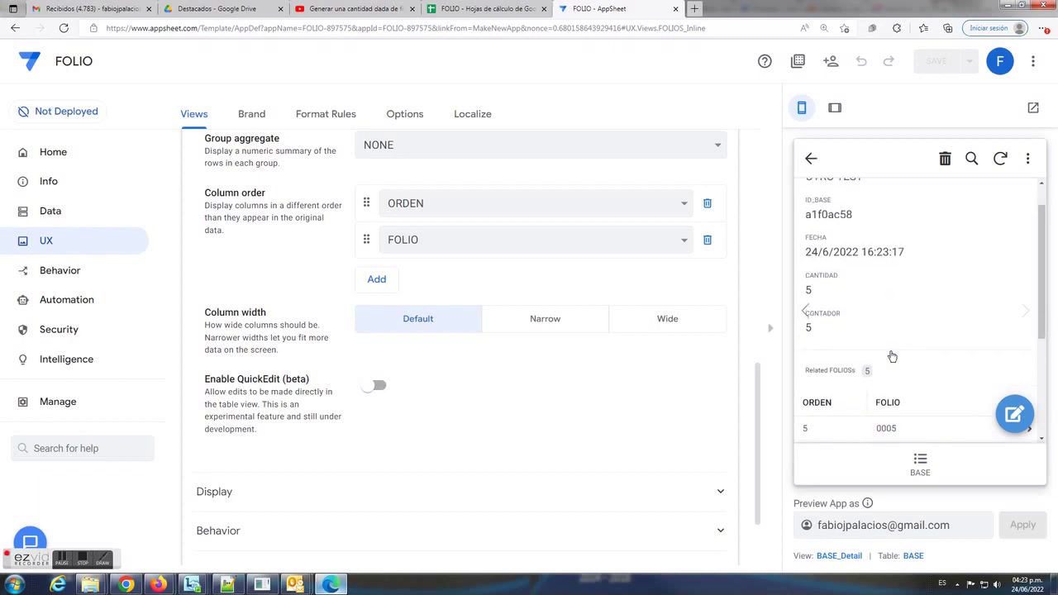